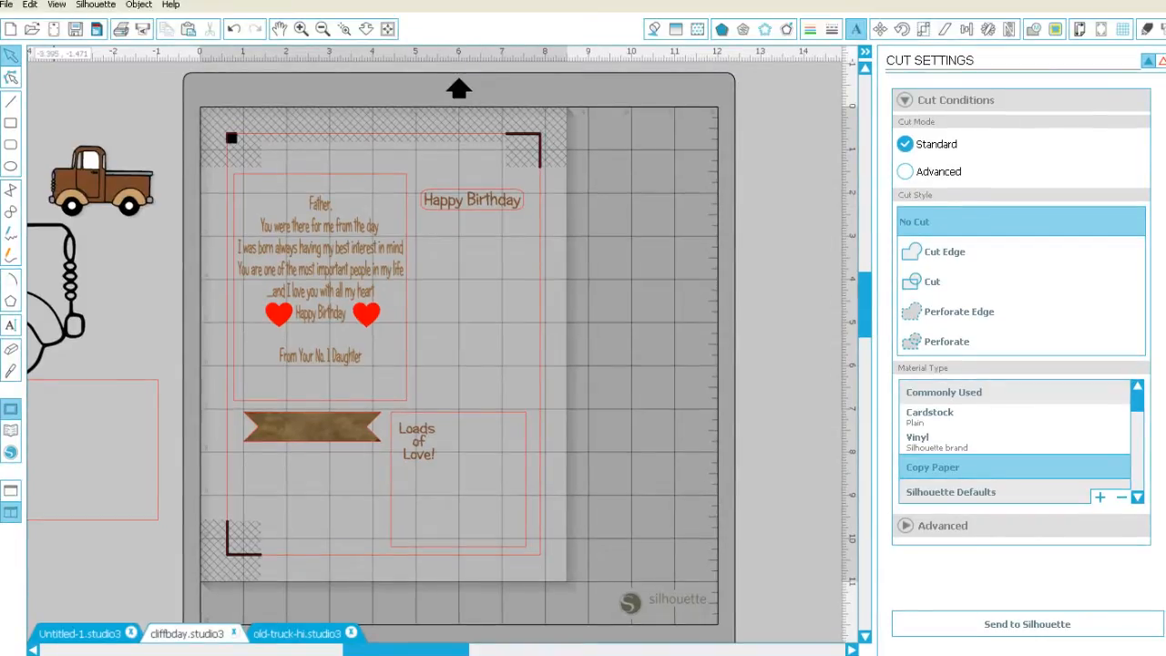
Review the page settings, the registration marks and the size of the framed message panel on the card sheet
left_click(1079, 29)
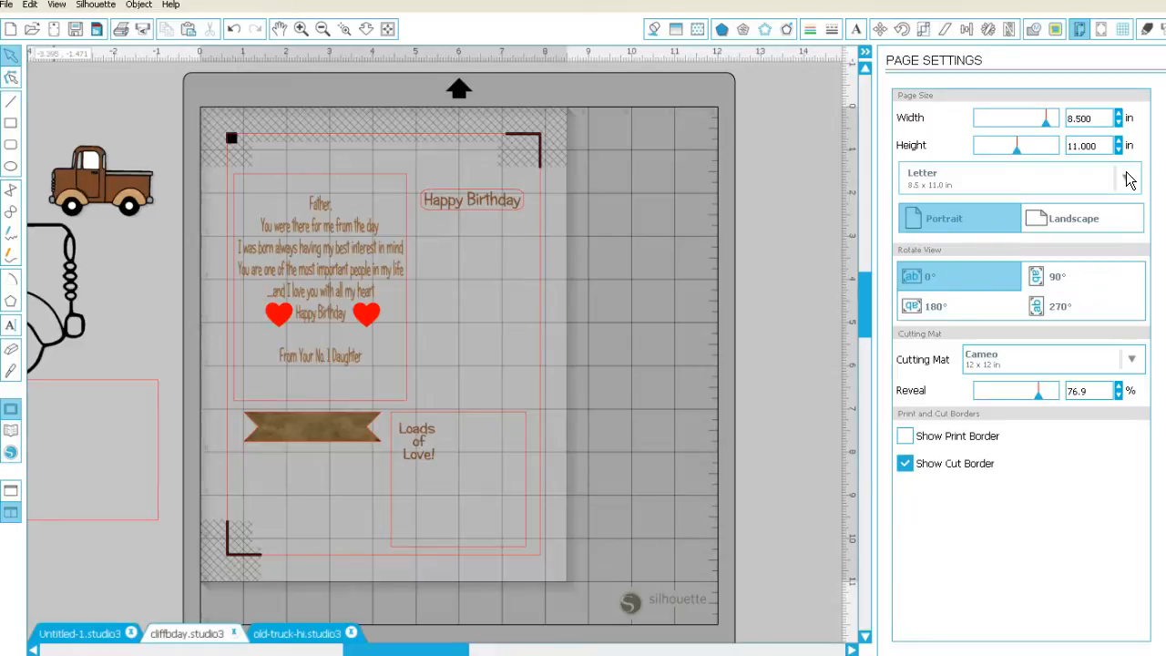
left_click(1101, 30)
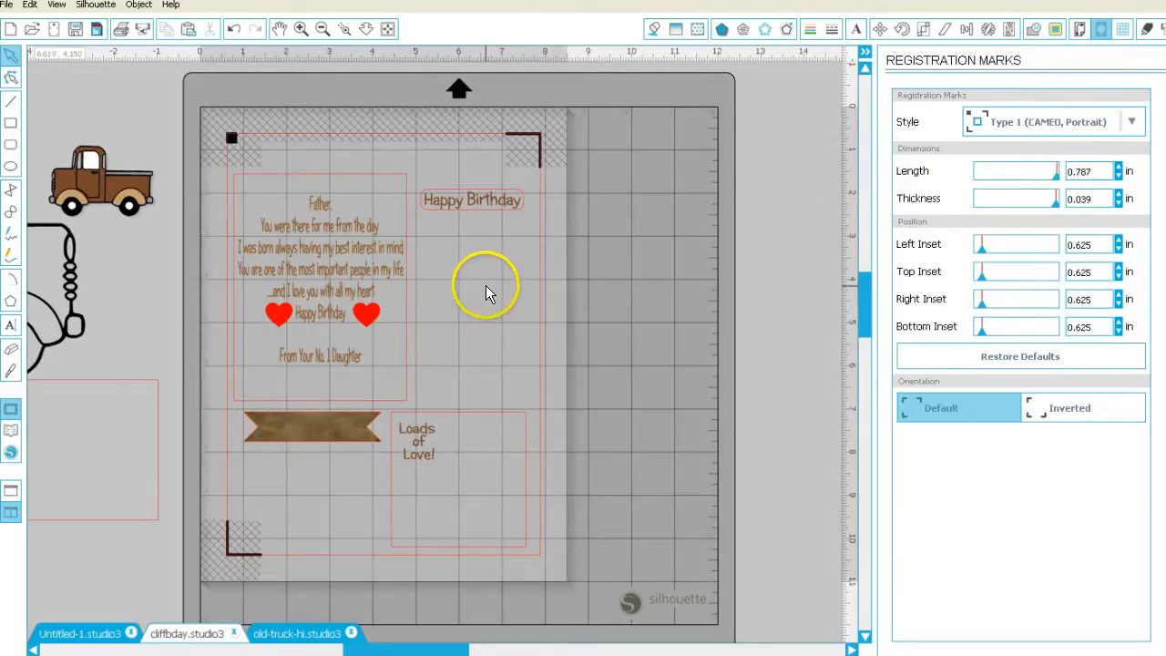
left_click(407, 318)
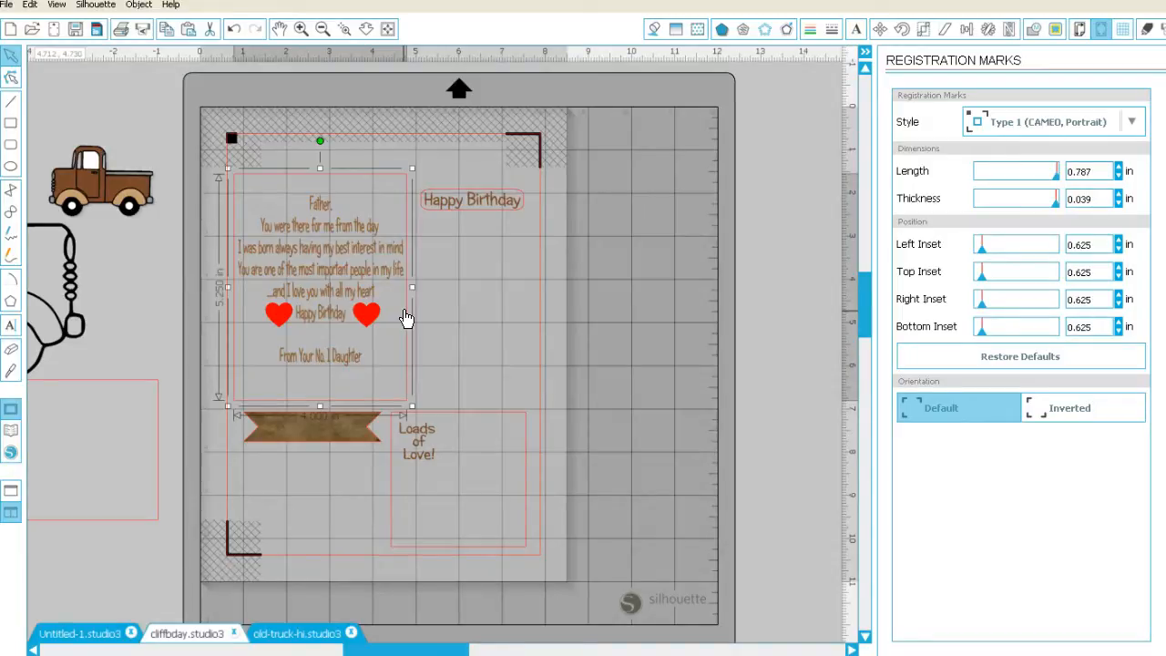
left_click(247, 286)
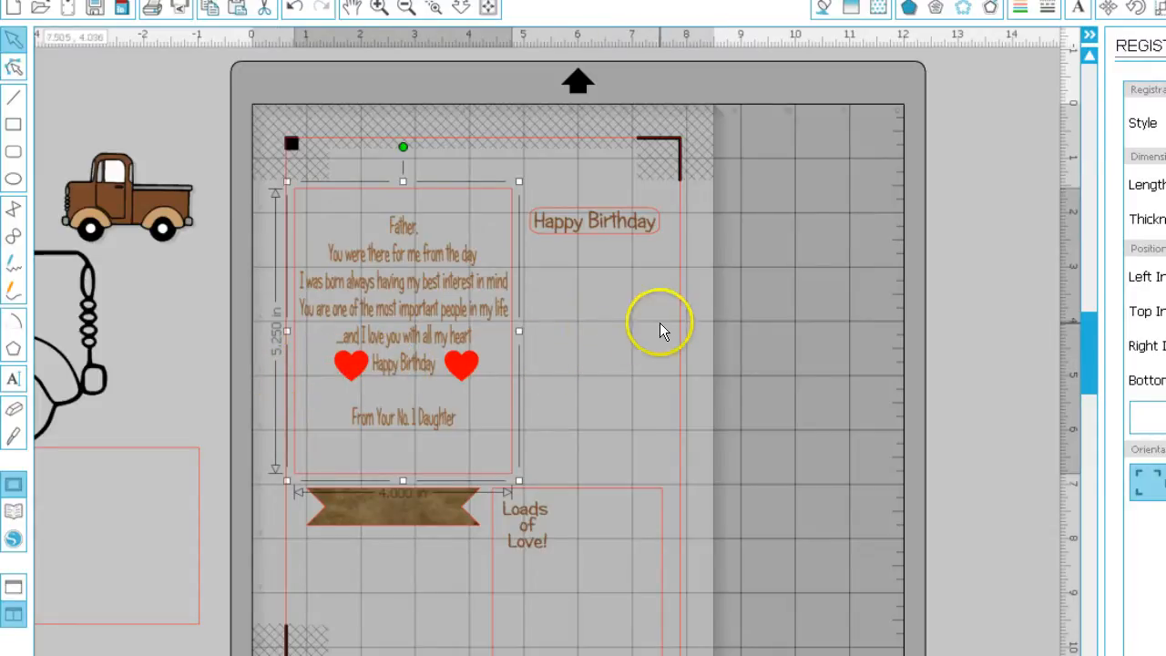
Draw a portrait rectangle overlapping the cutting mat's outer edge and delete it again
left_click(14, 125)
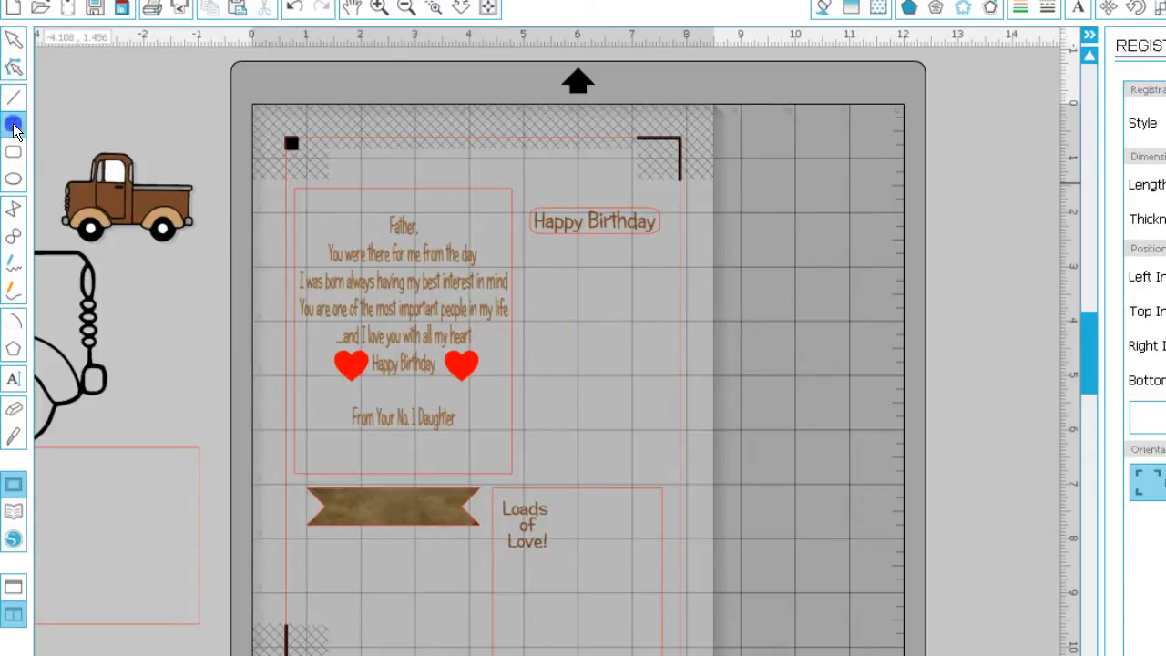
left_click_drag(825, 219, 1029, 485)
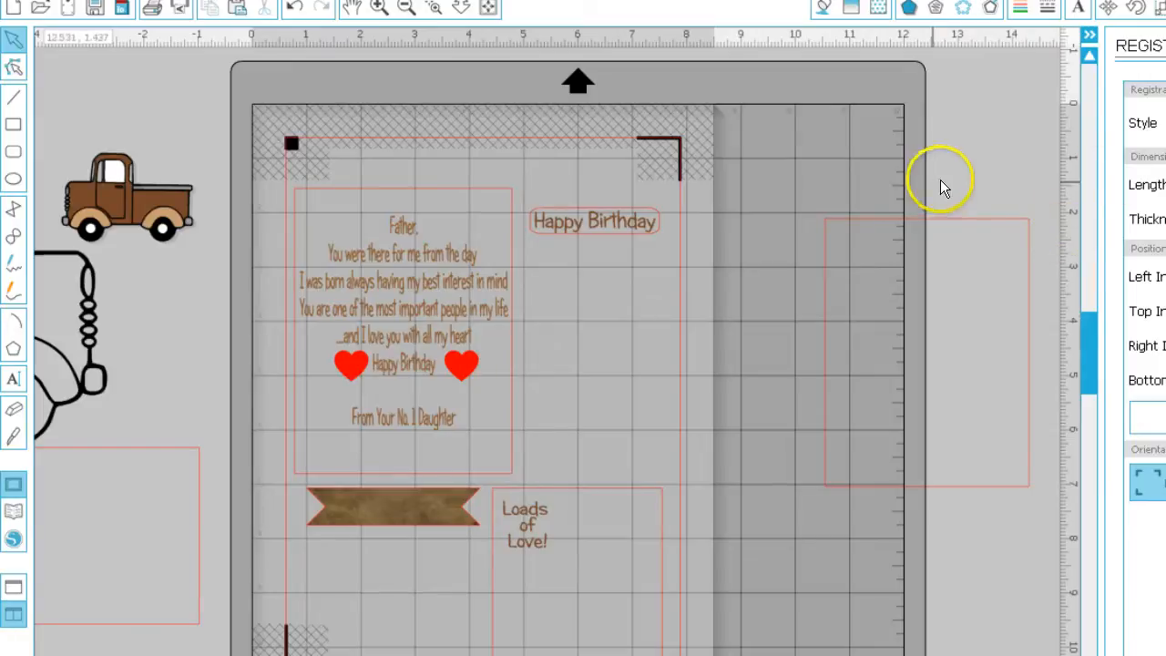
left_click(902, 220)
key("Delete")
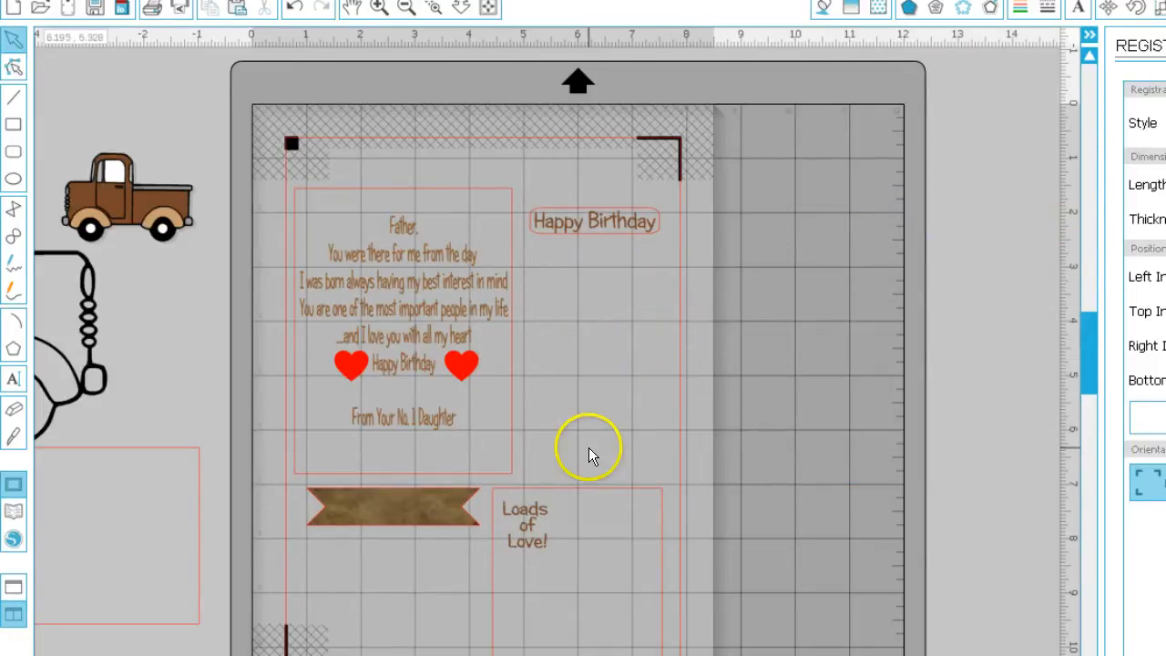
Start a text entry with the Candy Buzz BTN font and leave it without adding any text
left_click(13, 382)
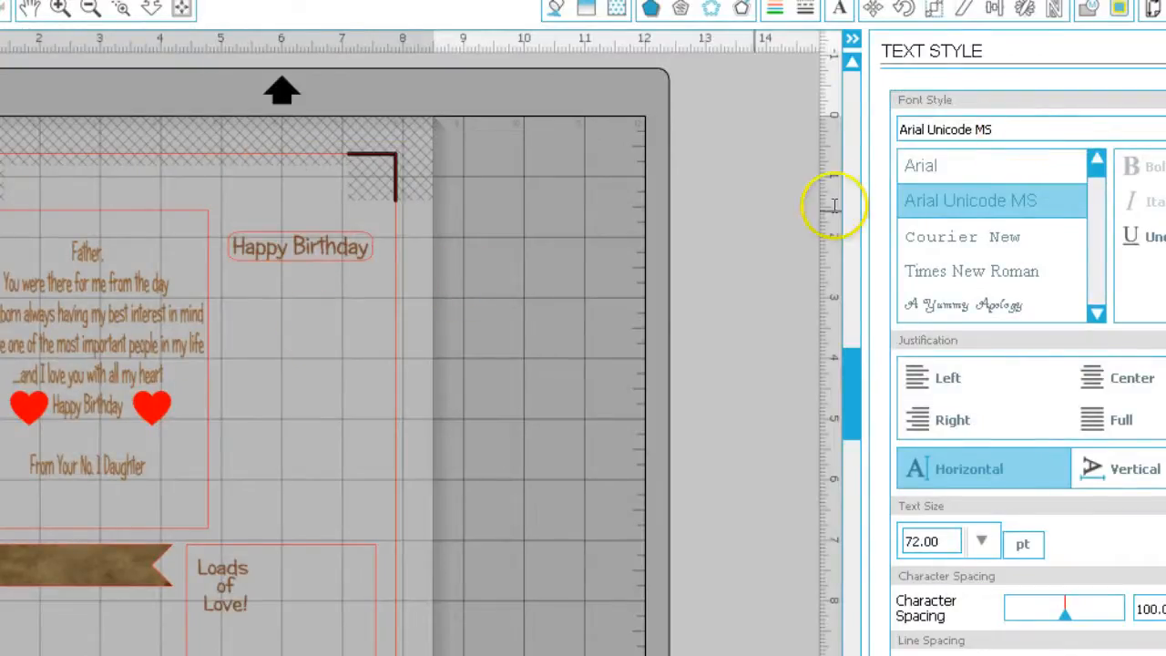
left_click(1022, 130)
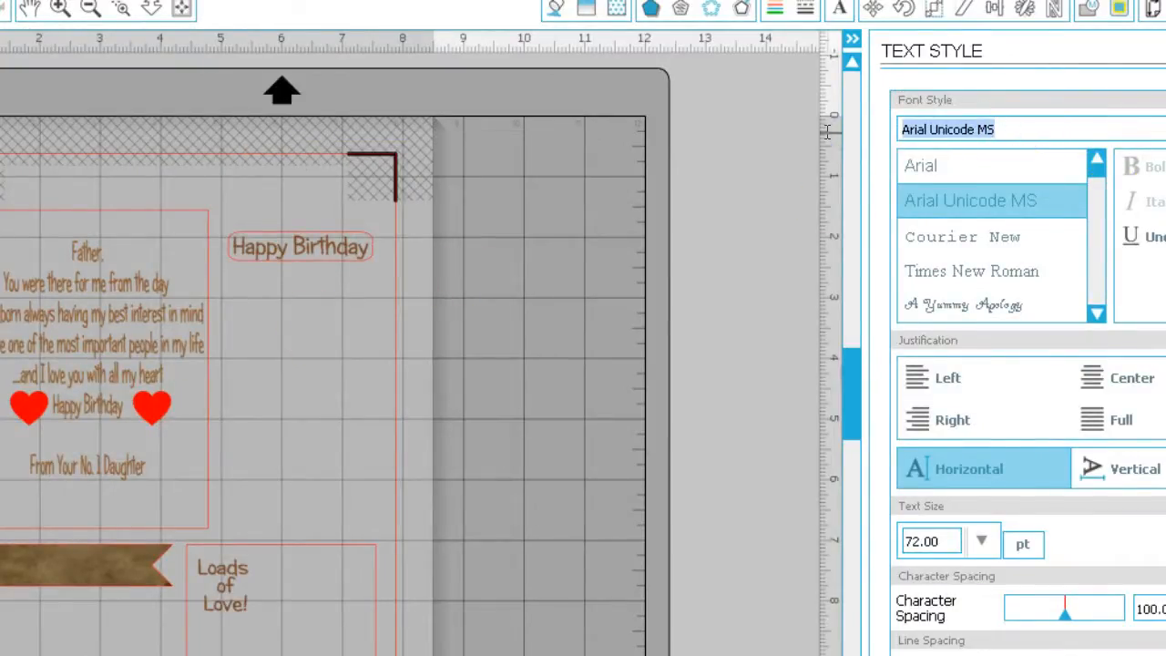
type("candy Buzz BTN")
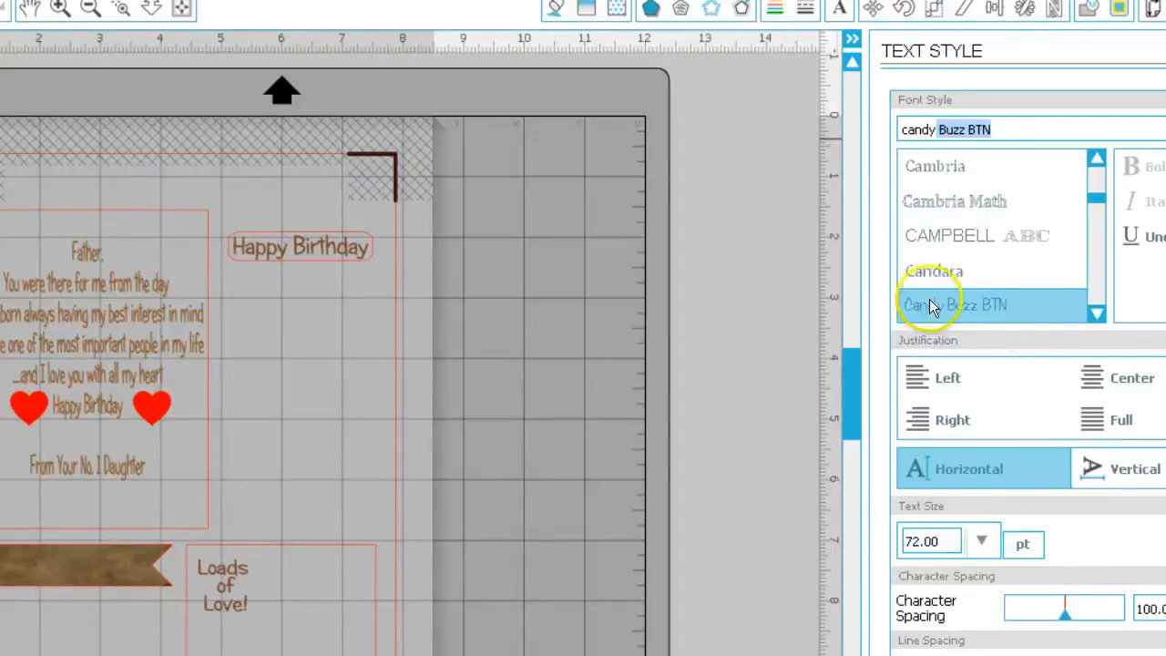
left_click(280, 268)
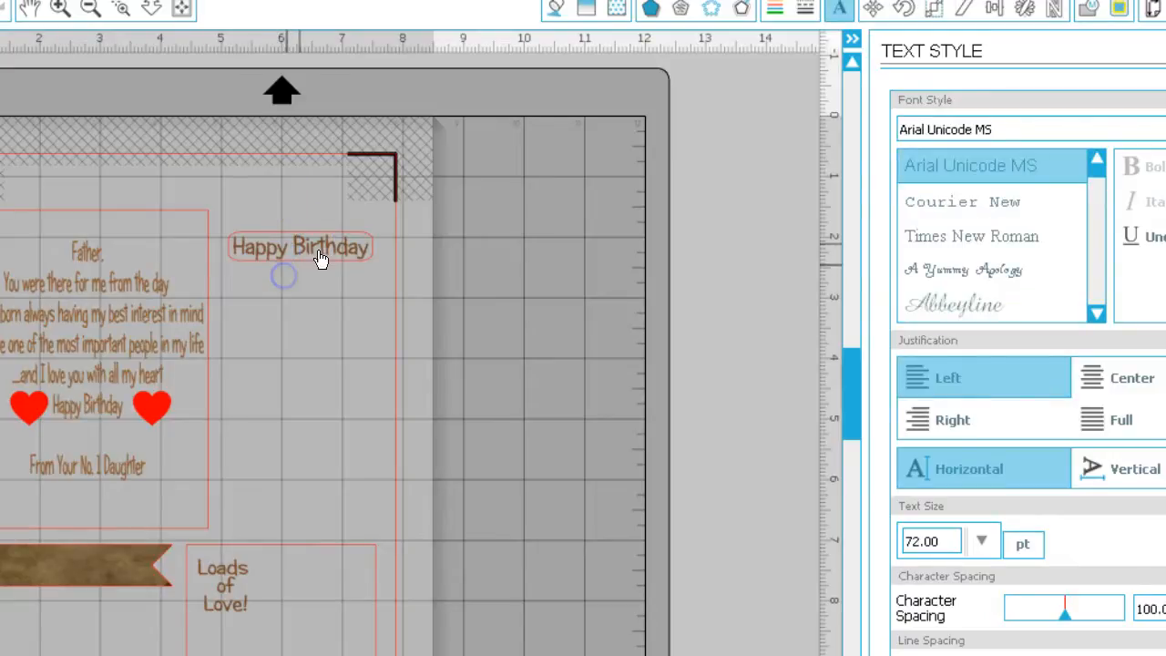
left_click(293, 213)
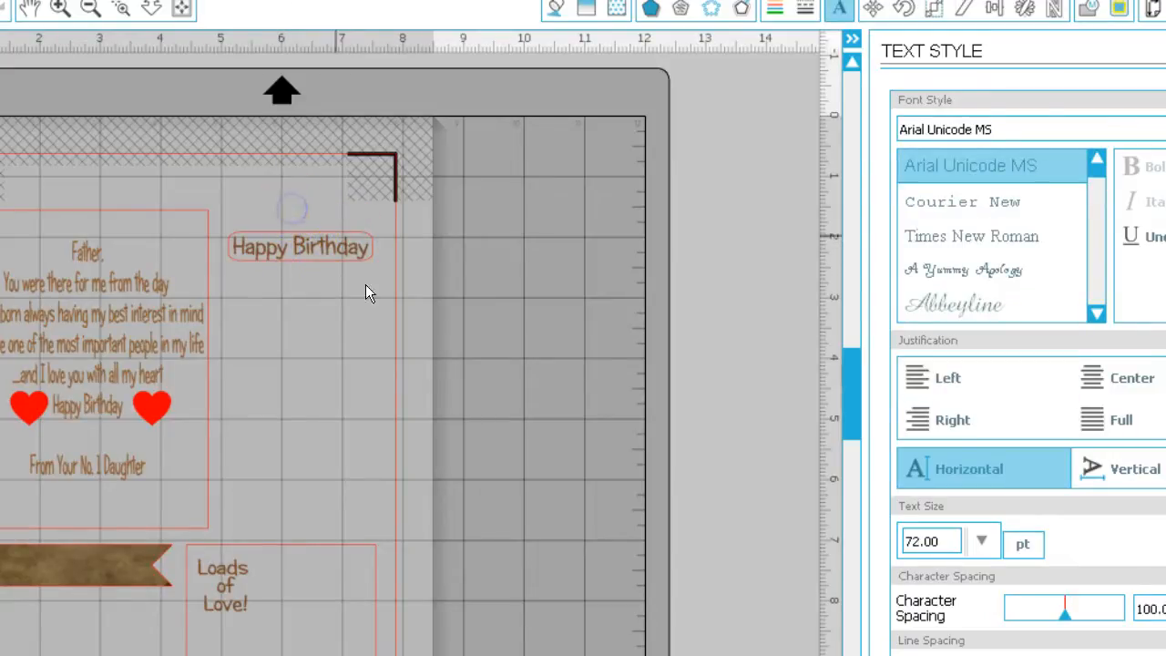
Reposition the framed "Happy Birthday" label slightly lower beside the message panel and show its scale dimensions
left_click_drag(314, 253, 90, 575)
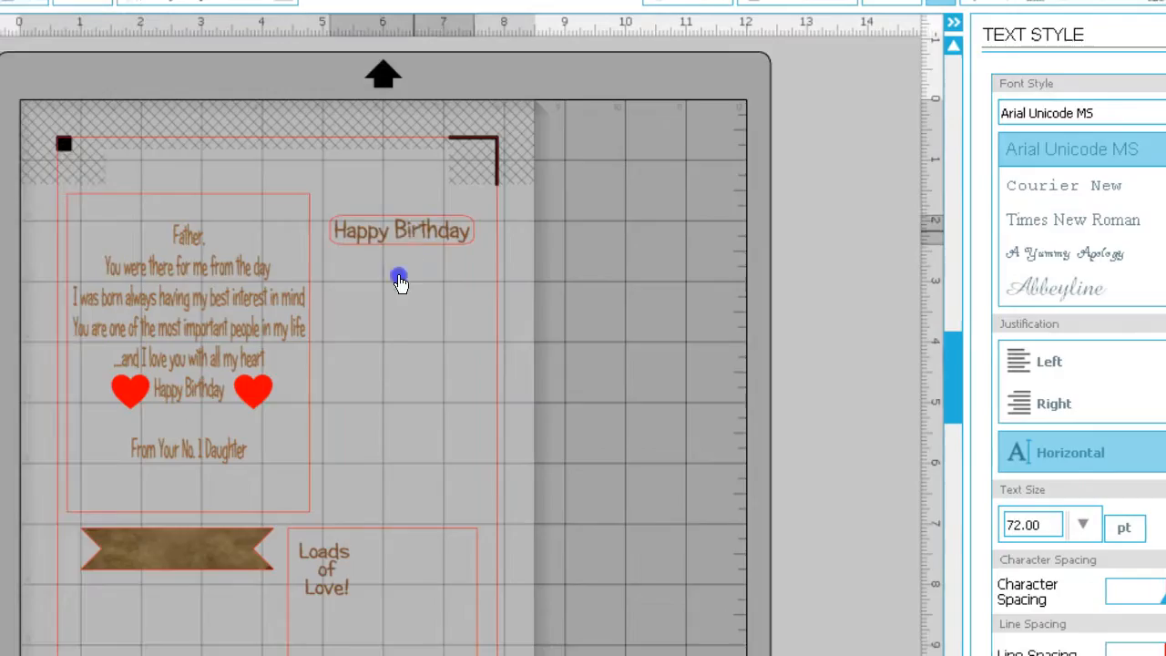
left_click_drag(190, 558, 418, 242)
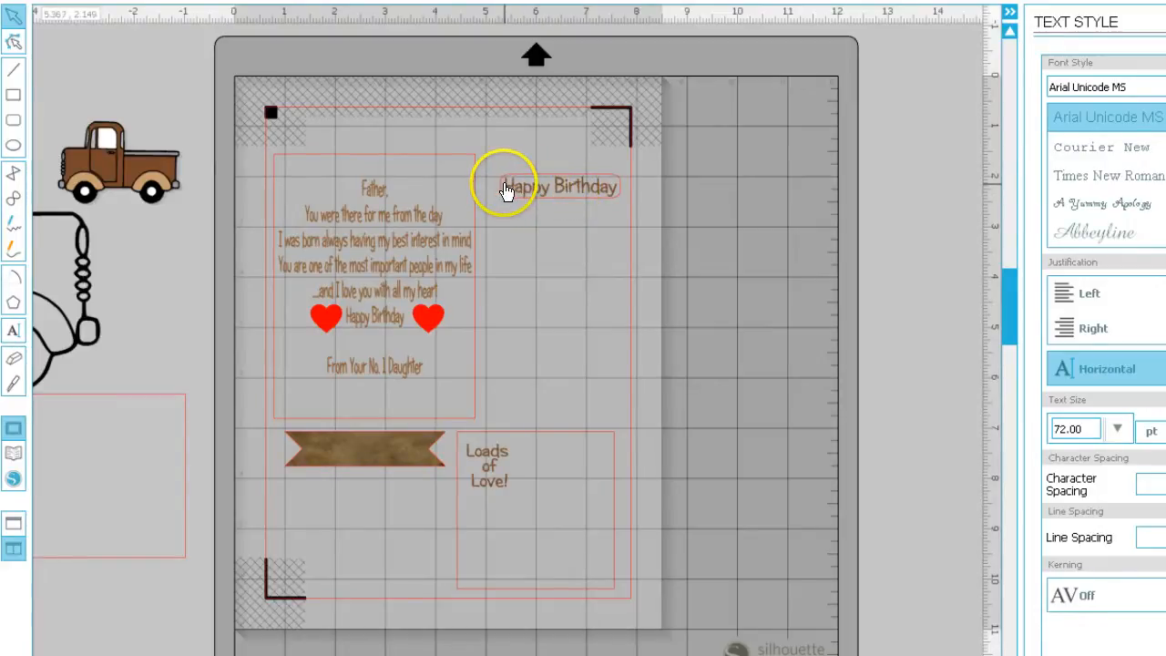
left_click_drag(541, 185, 546, 216)
left_click(554, 225)
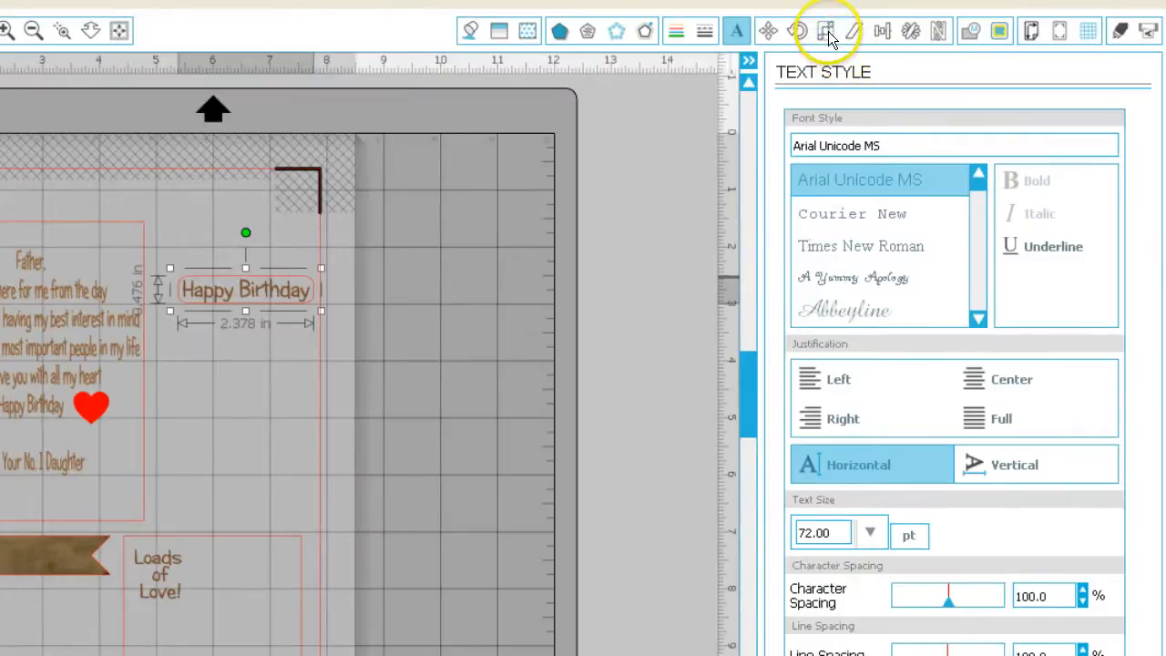
left_click(830, 33)
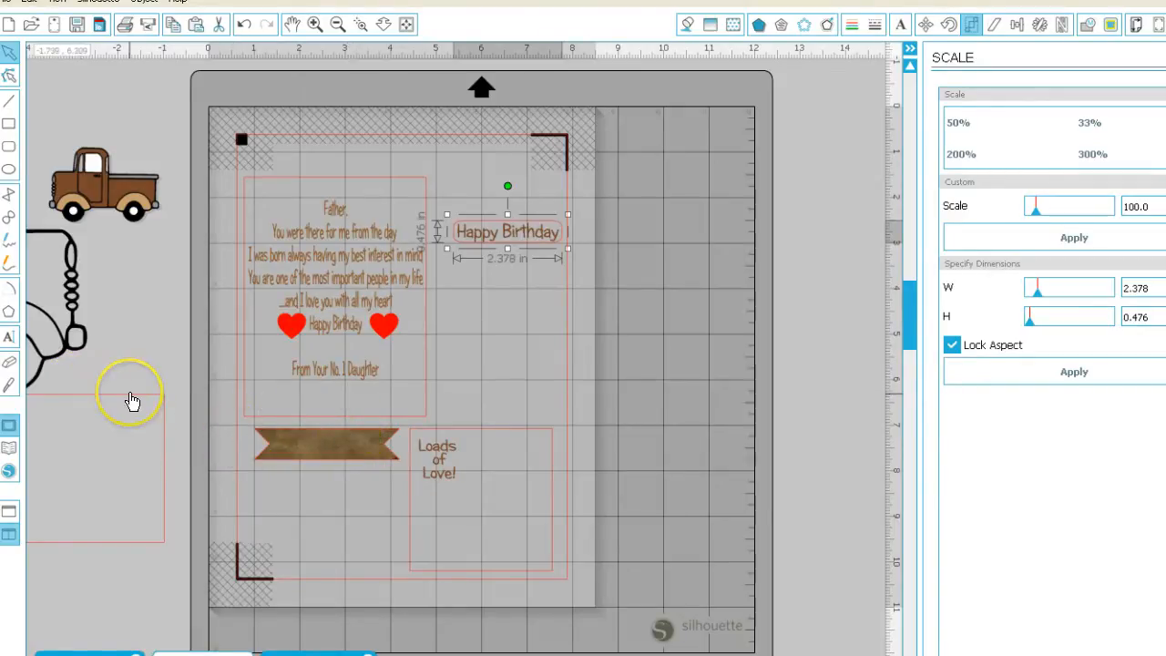
Create a new document and insert the "6 banner set 20957" design from the library's Banners folder
left_click(9, 447)
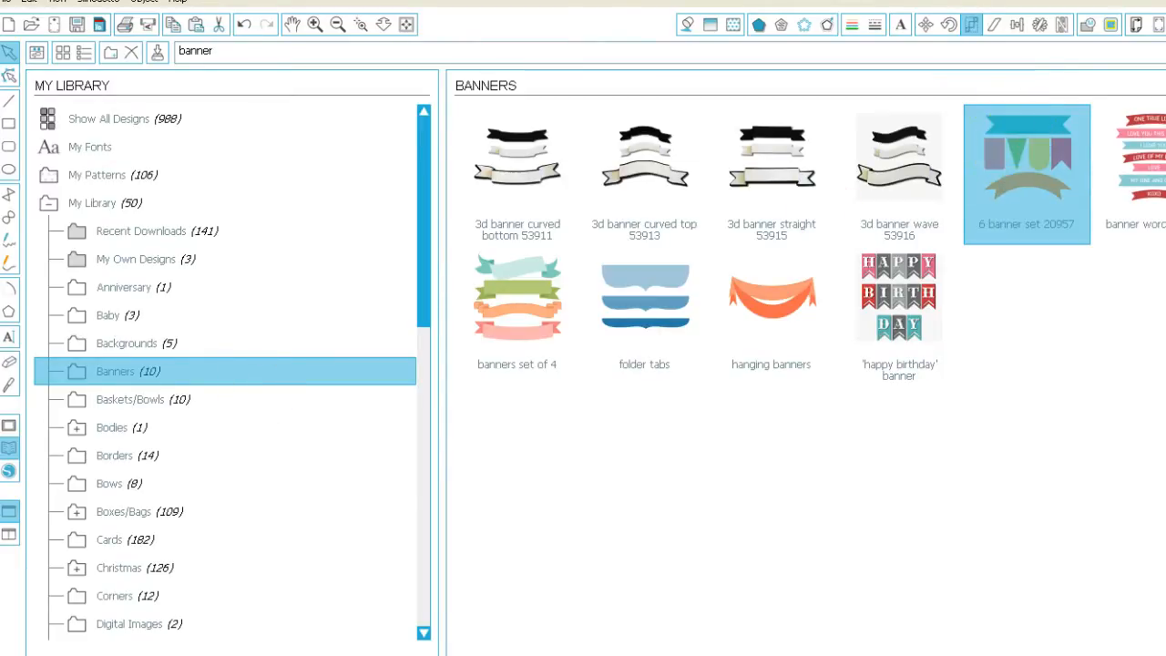
left_click(10, 27)
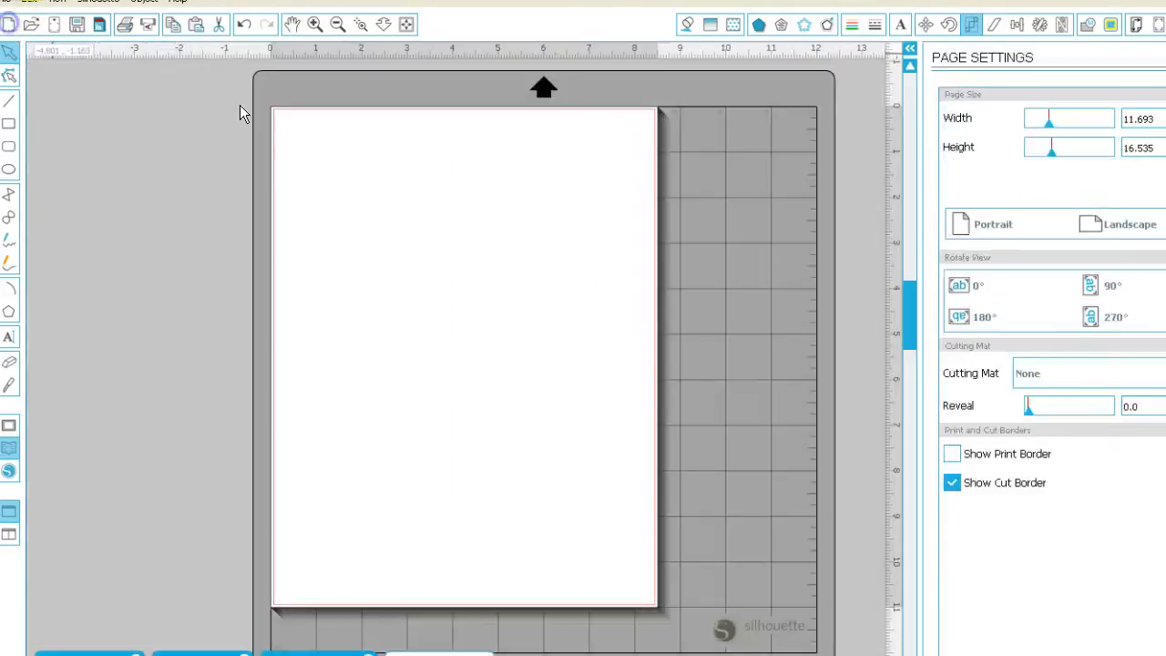
left_click(9, 447)
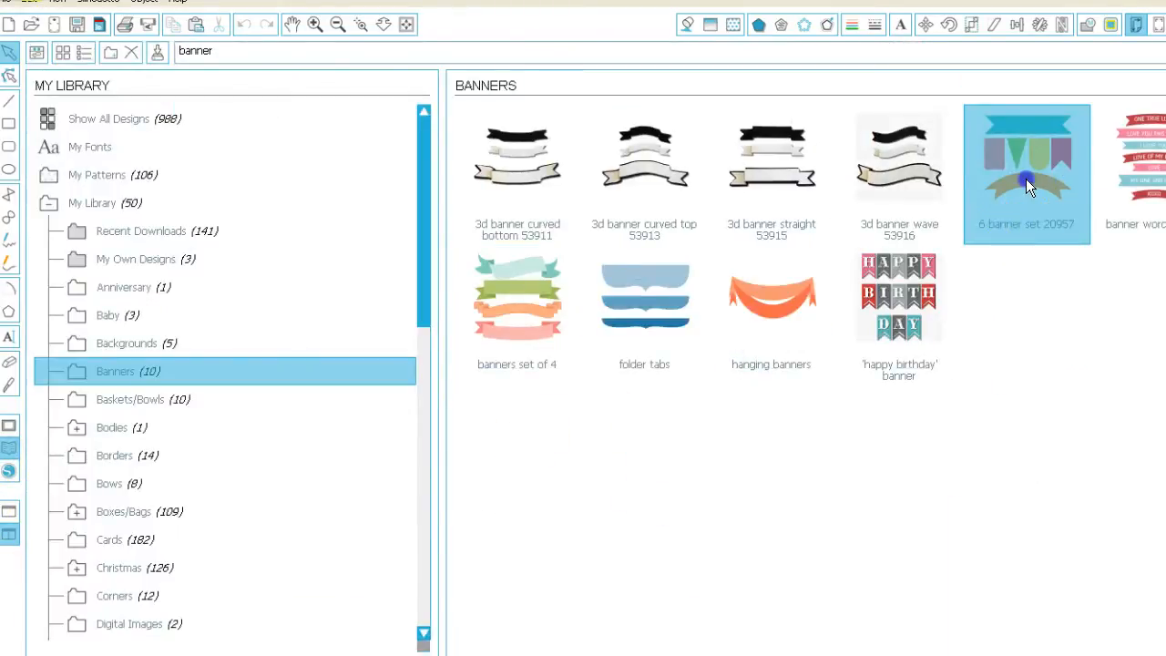
double_click(1025, 179)
Ungroup the banner set and delete the four pennants and the curved banner, keeping only the straight ribbon banner
left_click(637, 293)
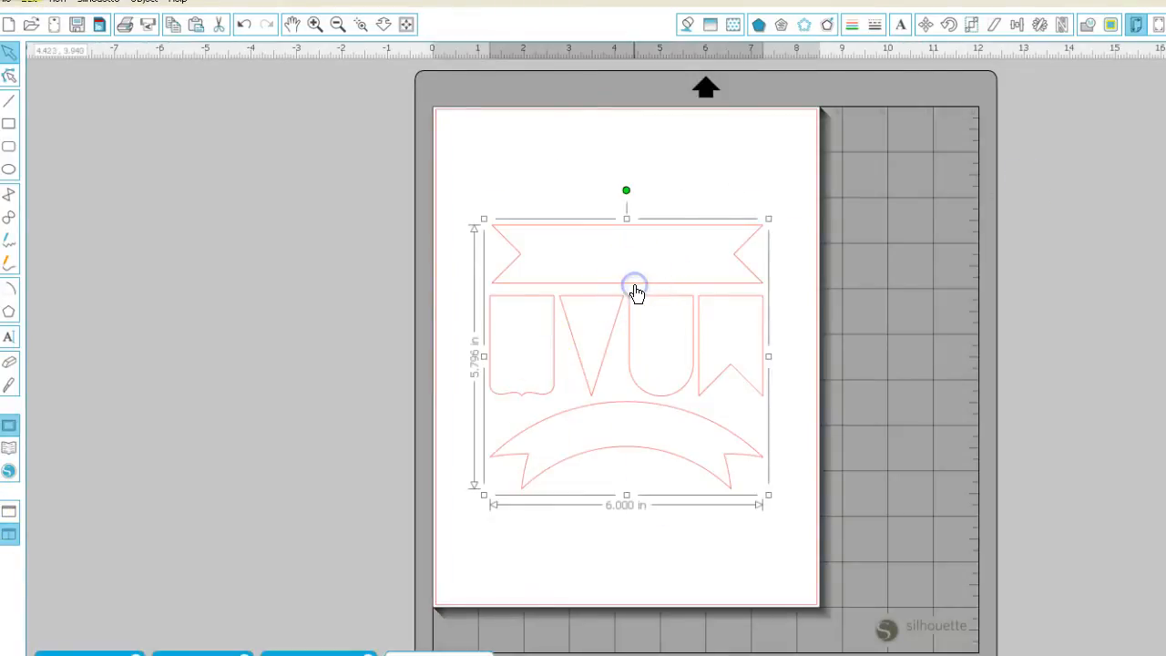
right_click(635, 286)
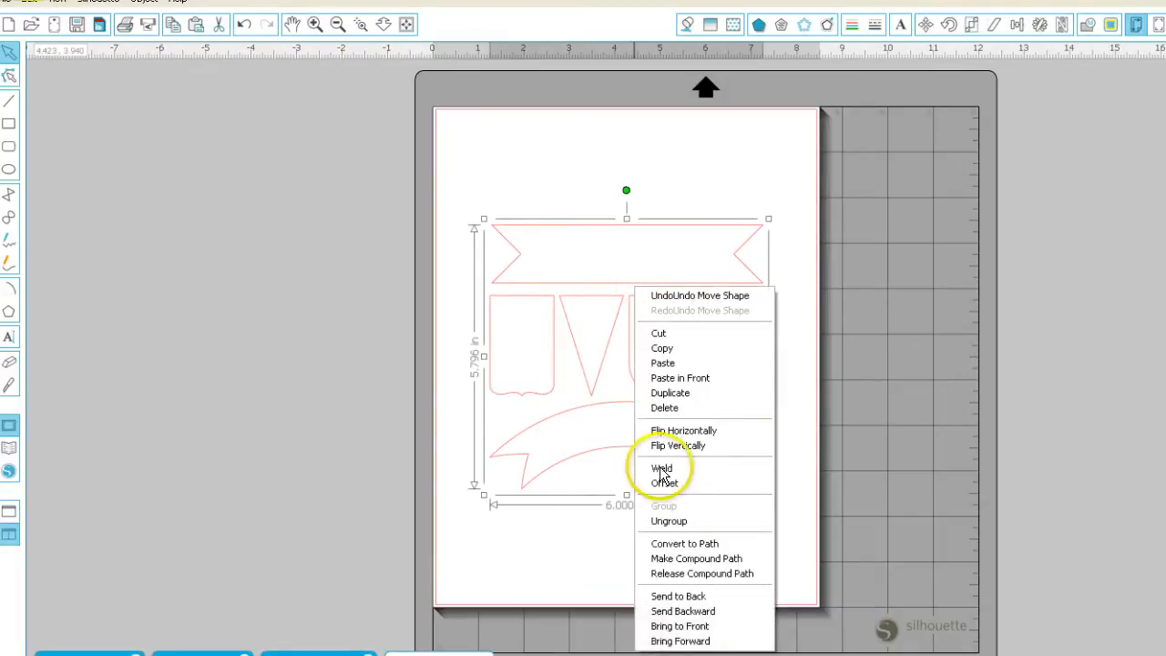
left_click(678, 520)
left_click(671, 177)
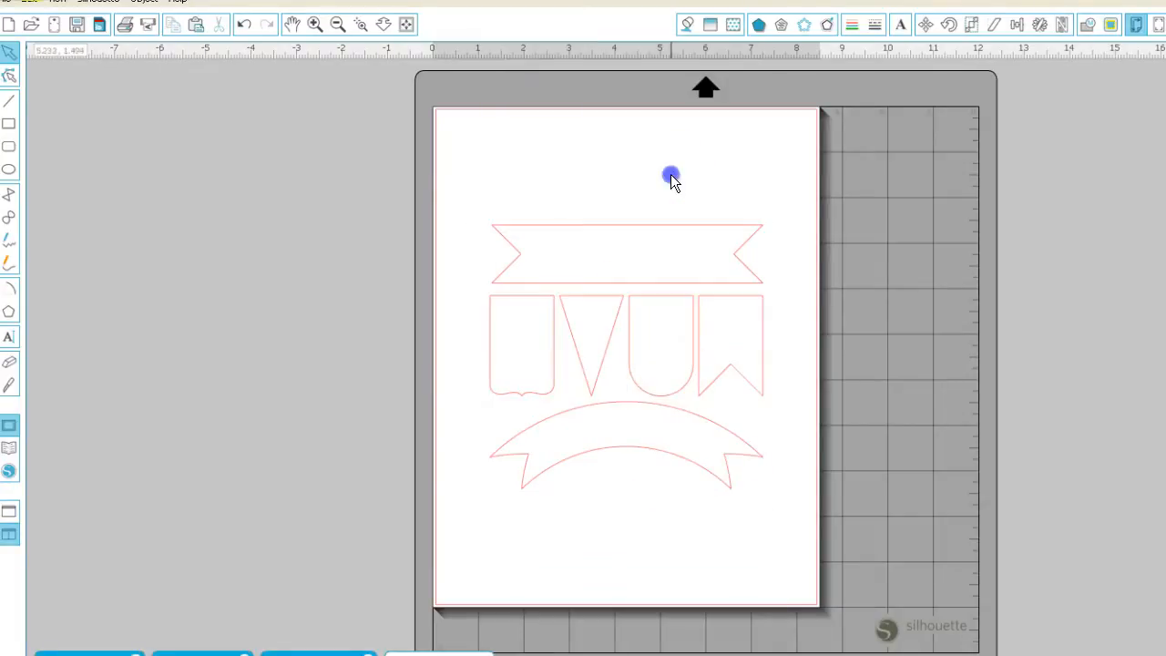
left_click_drag(483, 290, 778, 502)
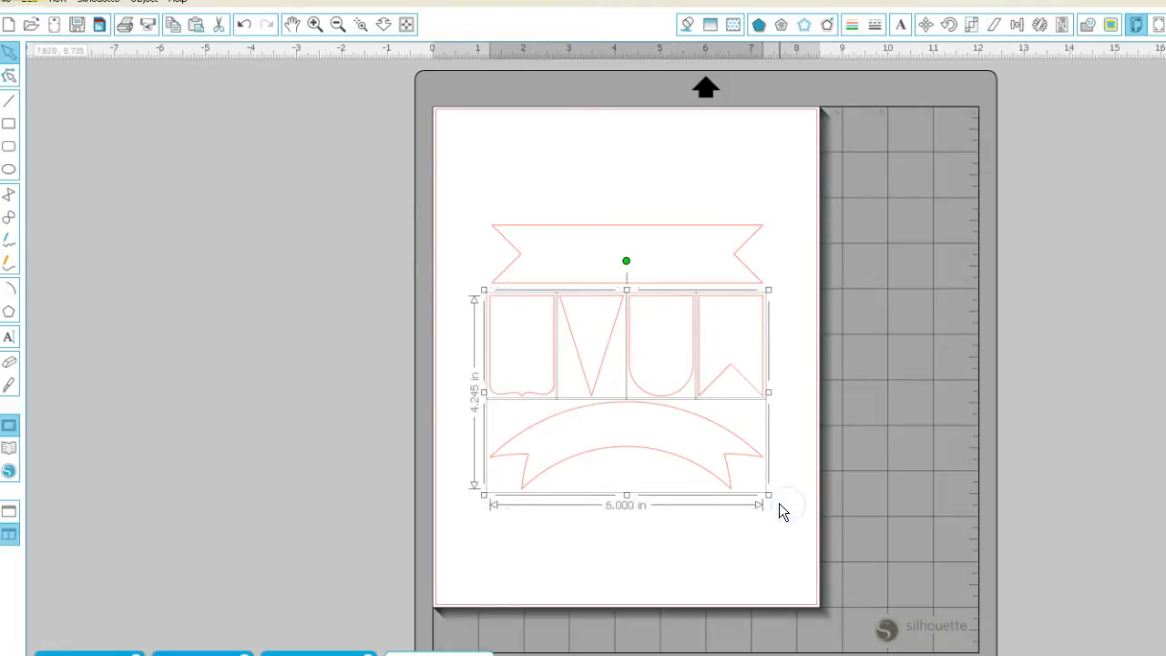
key("Delete")
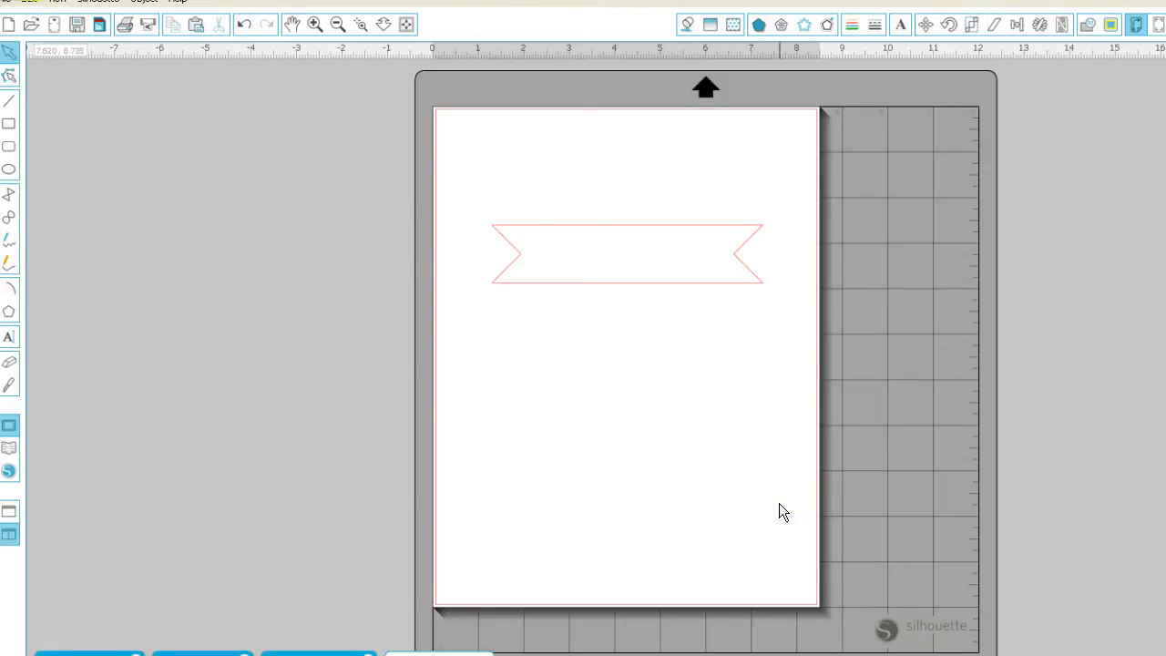
left_click(672, 225)
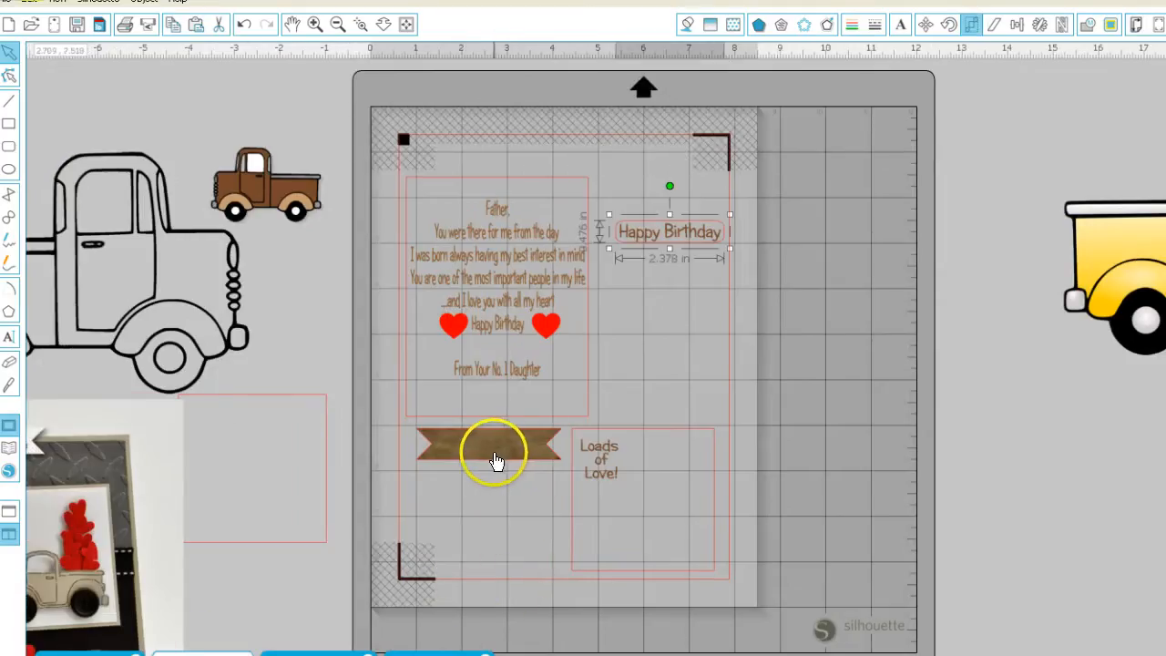
In the card document, select the ribbon banner and choose the brown textured fill from My Patterns
left_click(495, 455)
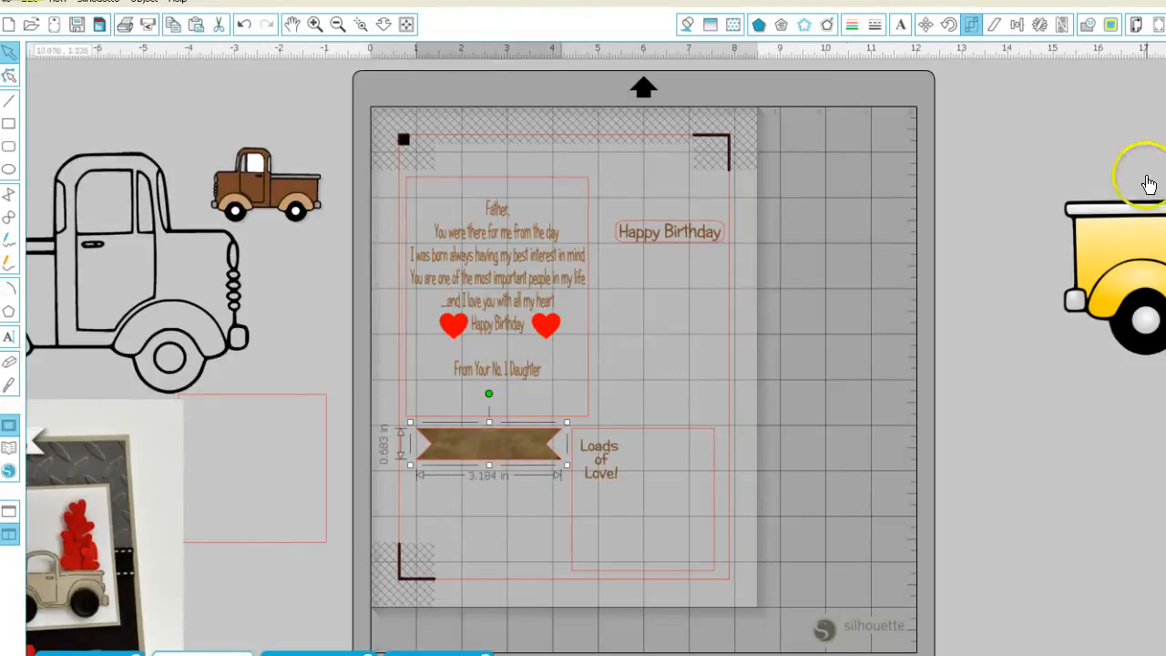
left_click(963, 26)
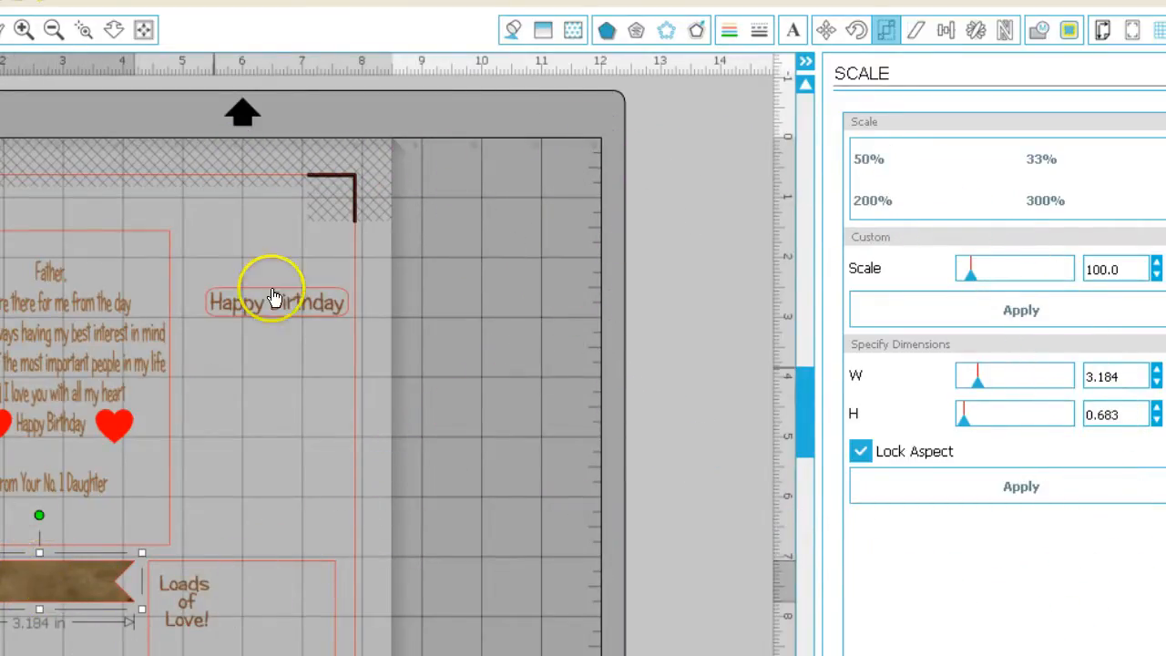
left_click(573, 31)
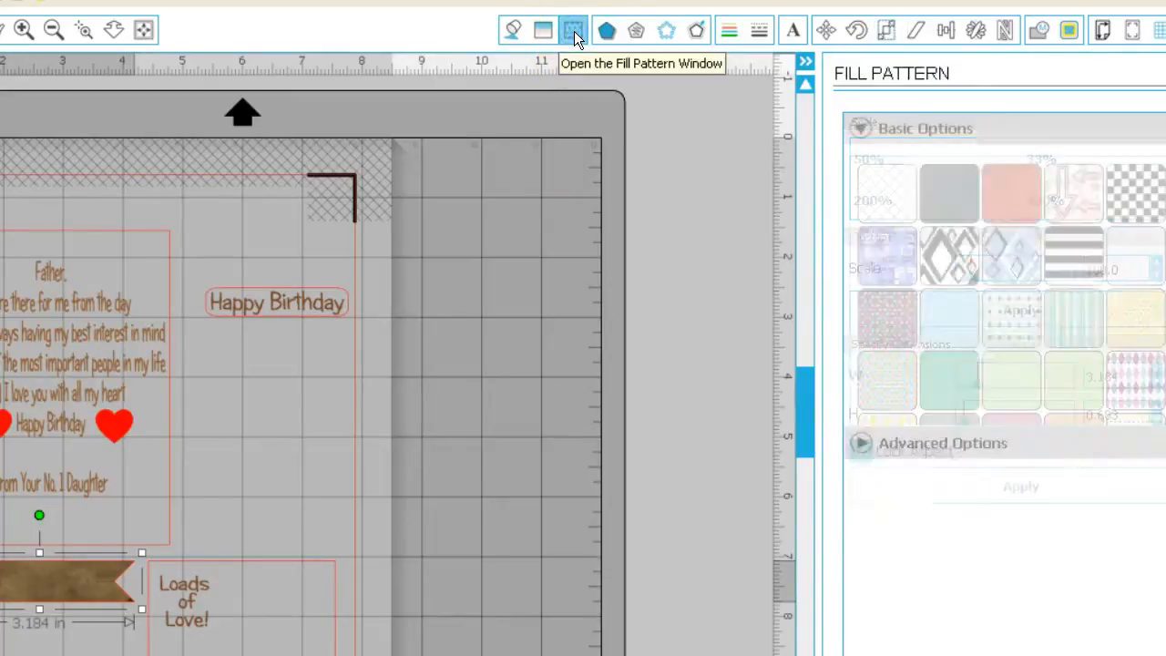
scroll(1011, 401, "down", 5)
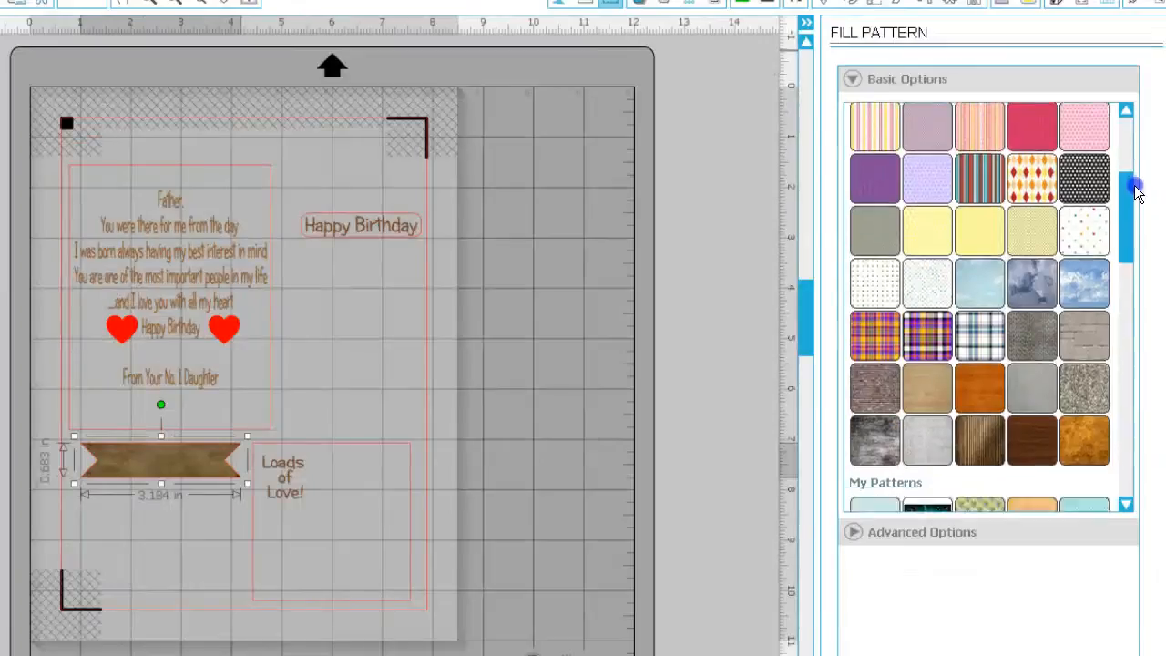
left_click_drag(1136, 189, 1124, 338)
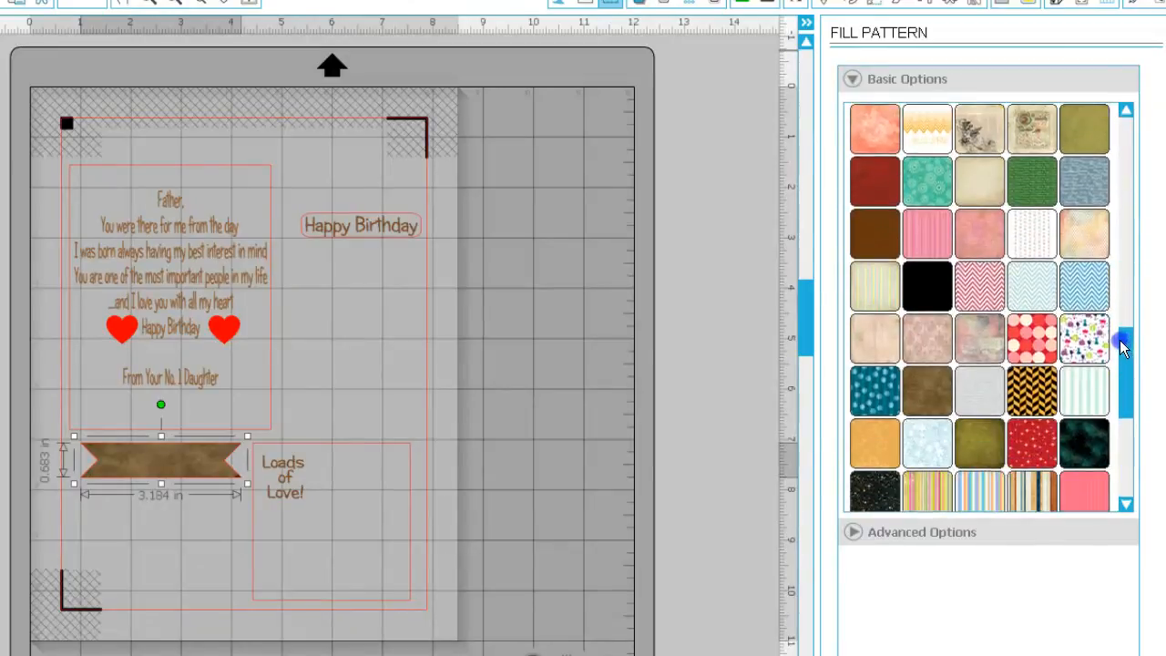
left_click(911, 374)
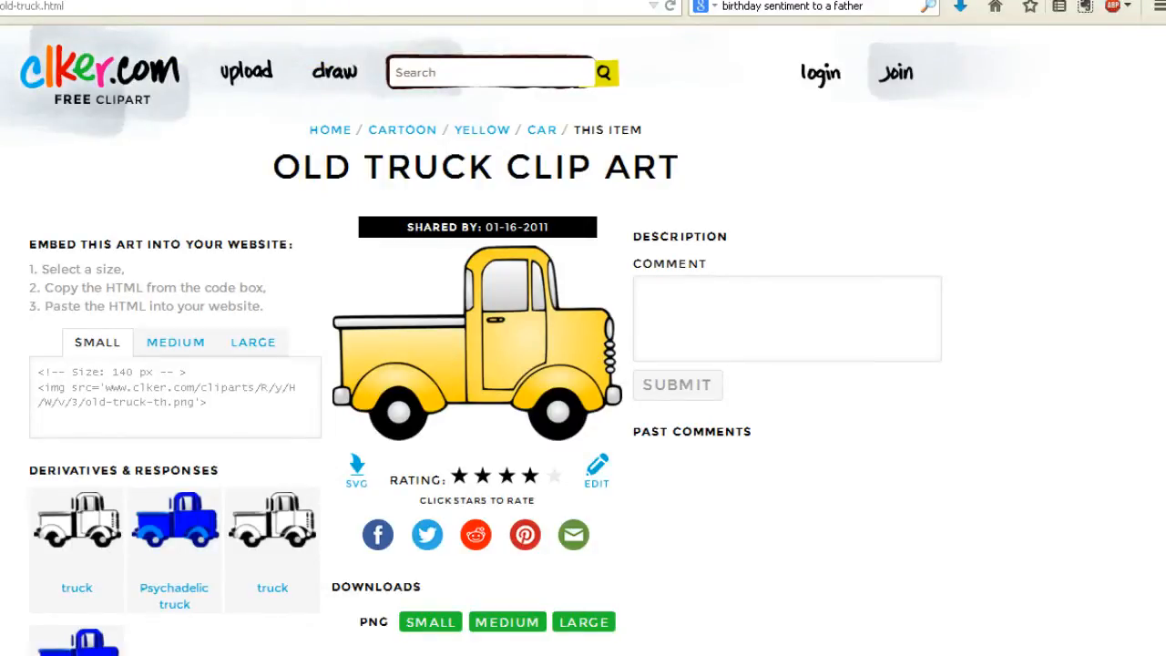
Show the Splotch Design blog page and look over its header and the Loads of Love Birthday Card post
left_click(879, 0)
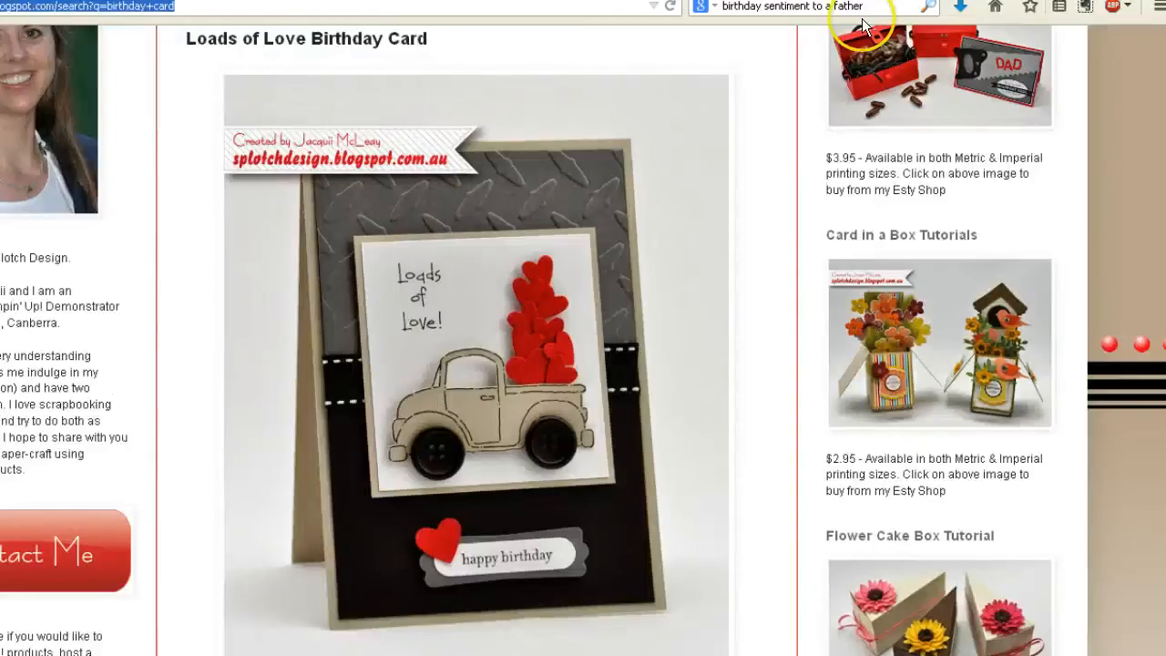
scroll(539, 339, "up", 10)
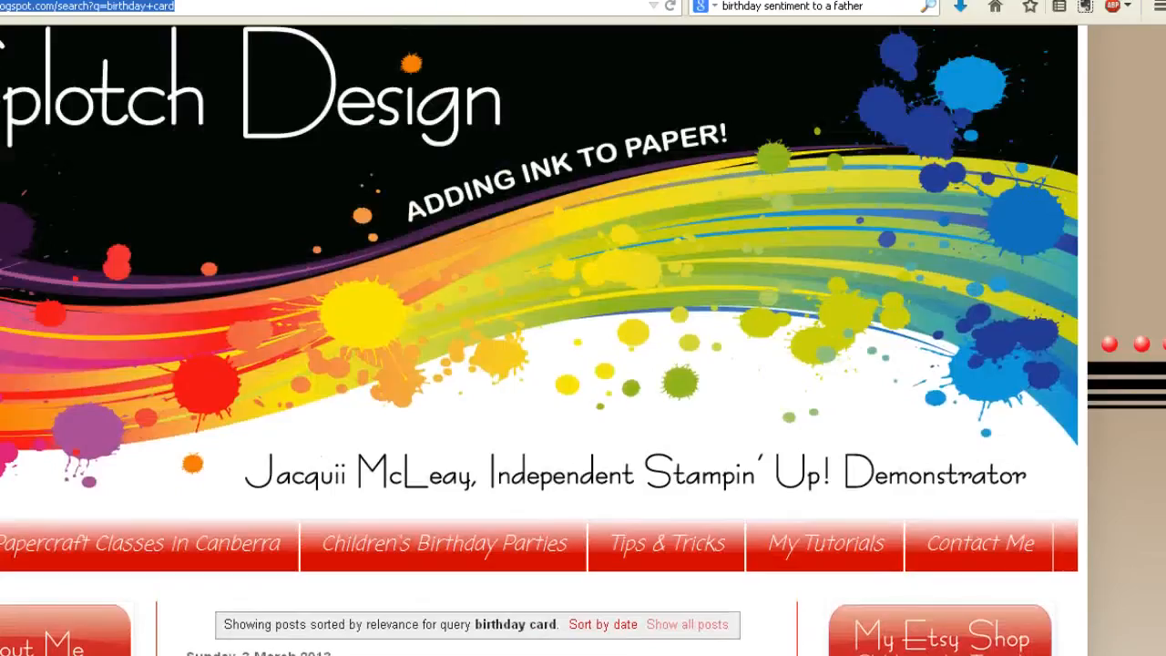
scroll(539, 339, "down", 9)
scroll(539, 339, "up", 1)
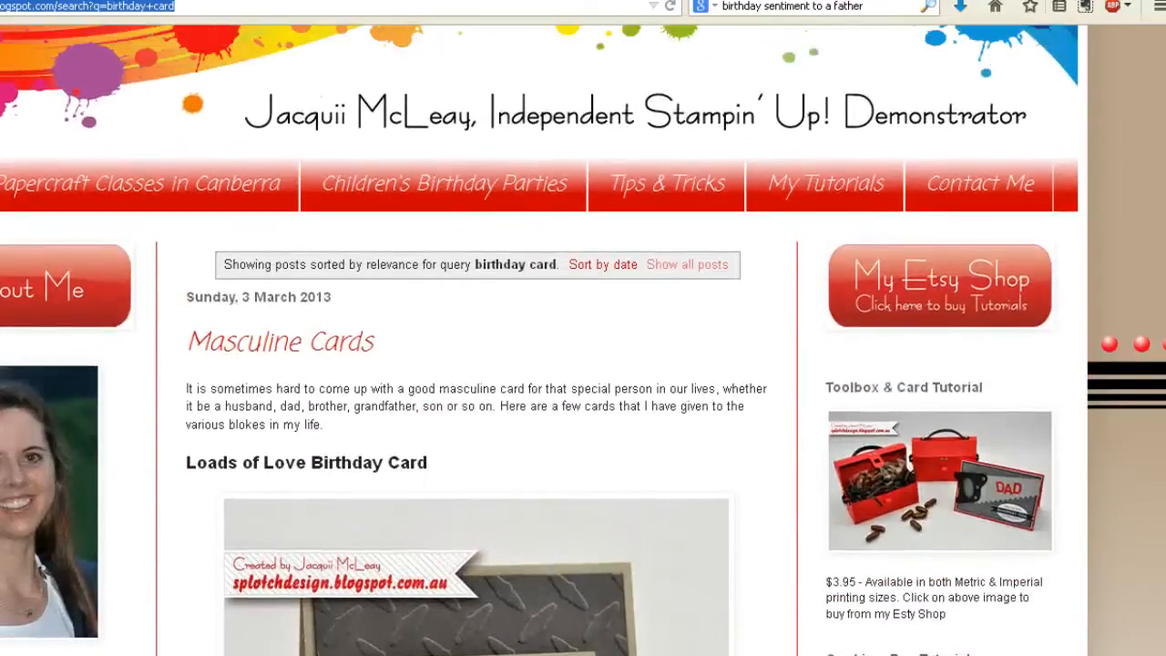
scroll(540, 338, "down", 2)
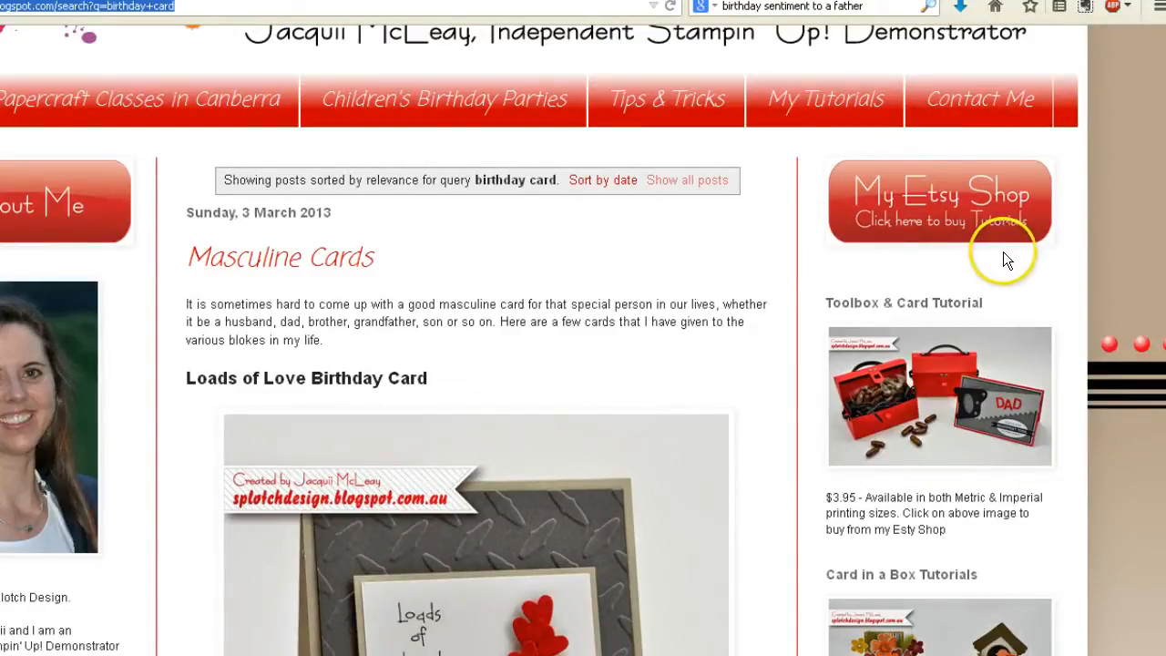
Look over the Loads of Love Birthday Card photo and its card recipe in the blog post
scroll(539, 339, "down", 8)
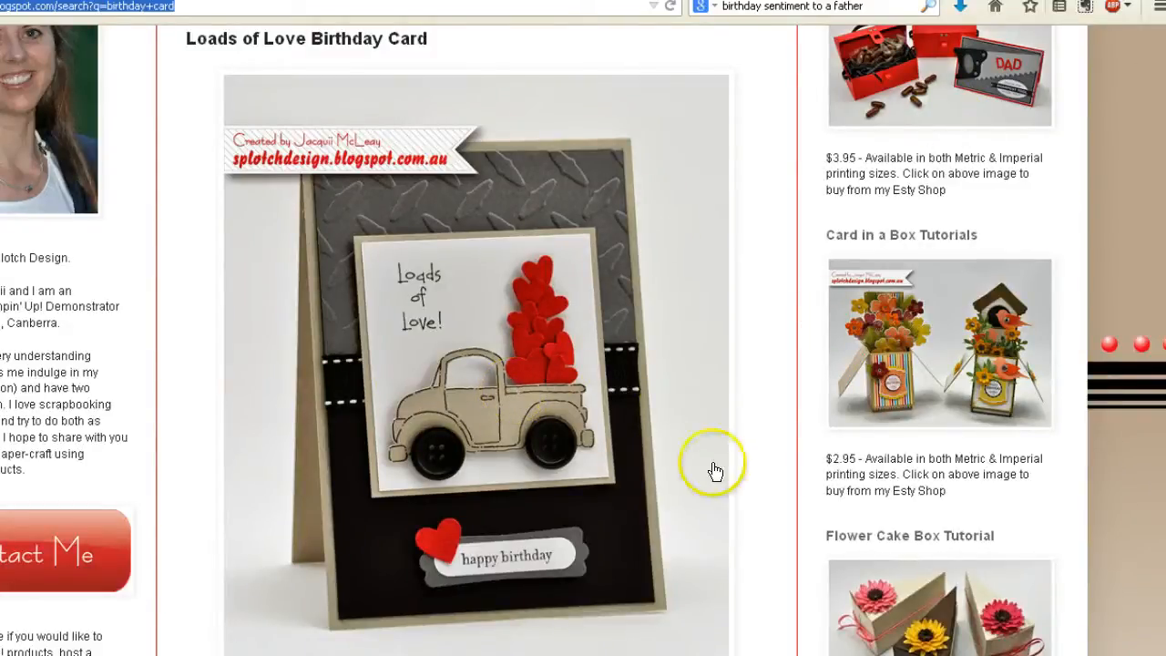
scroll(528, 339, "down", 5)
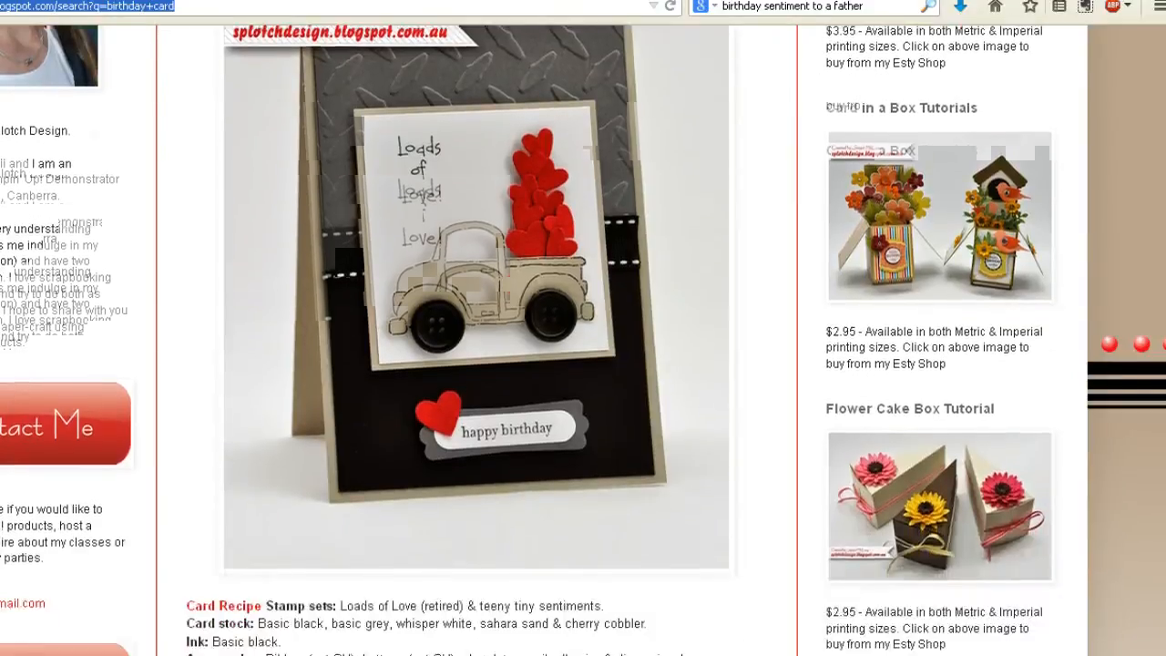
scroll(528, 339, "up", 10)
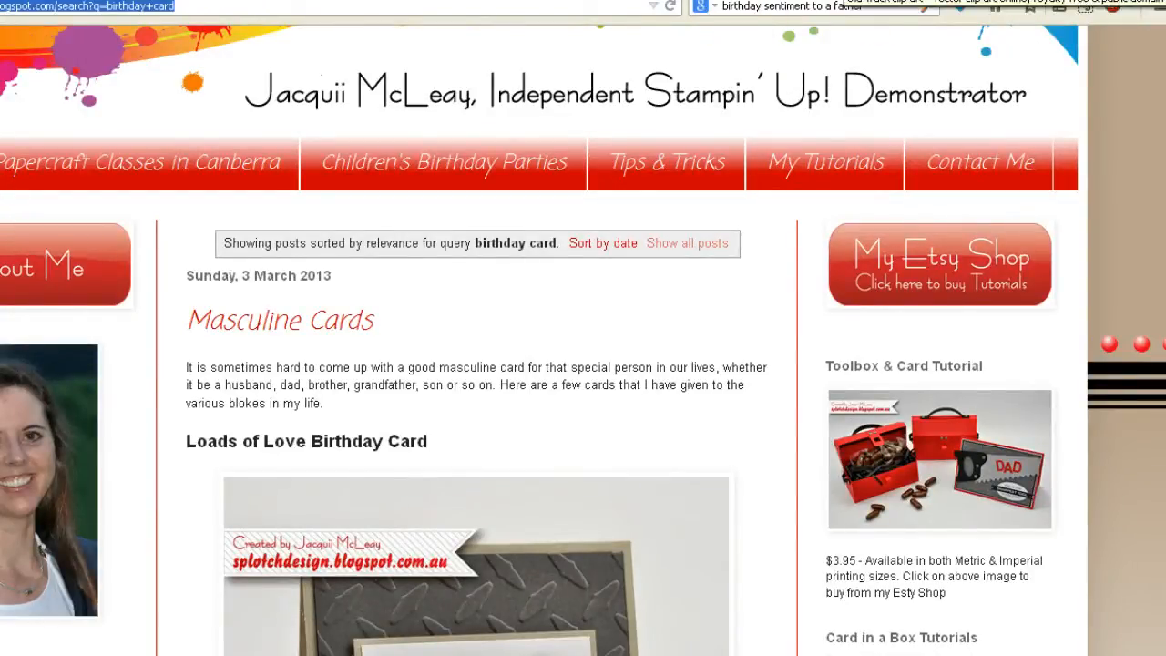
left_click(839, 2)
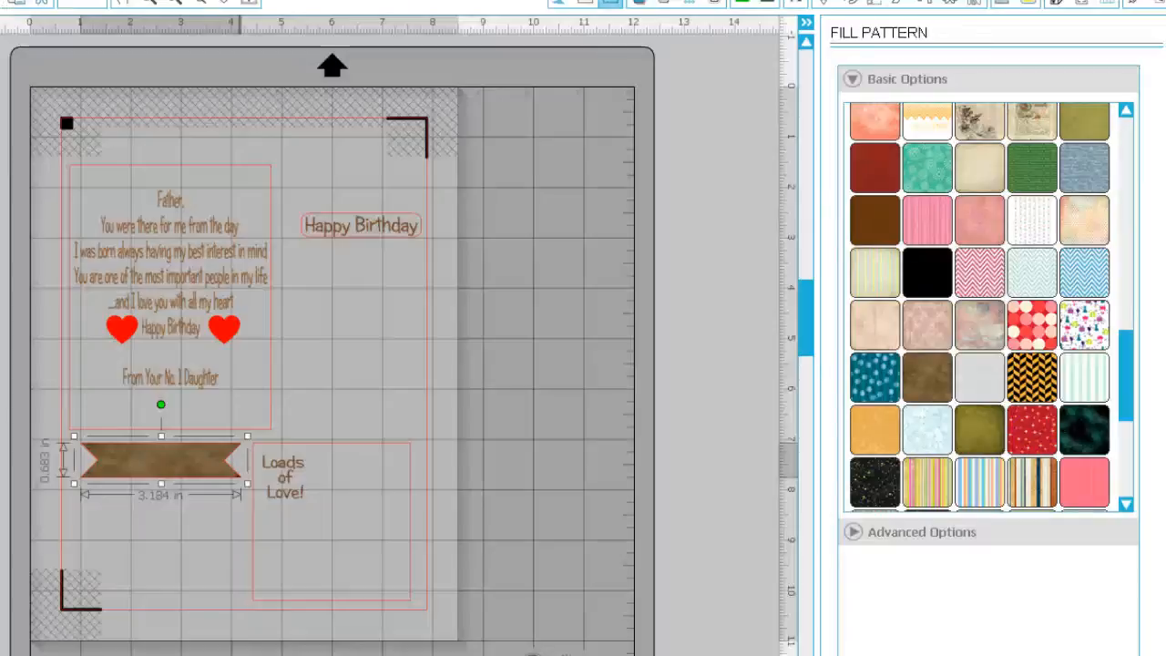
In the card document, select the square around "Loads of Love!" and look over the truck artwork and reference photo beside the page
left_click(387, 448)
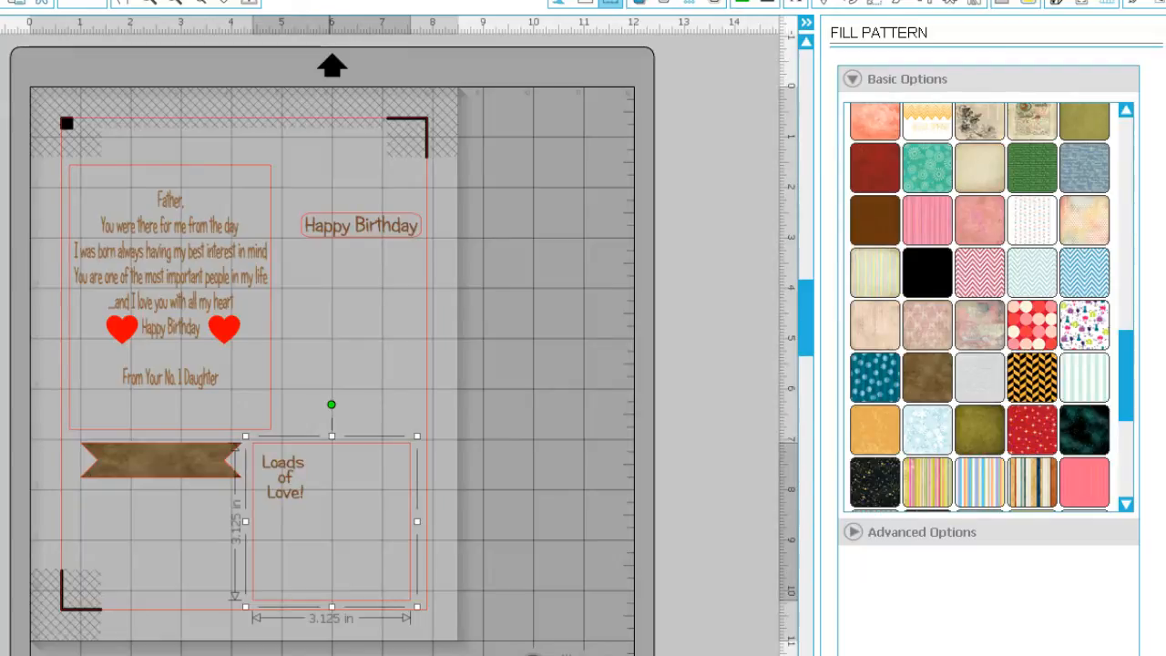
scroll(188, 594, "left", 10)
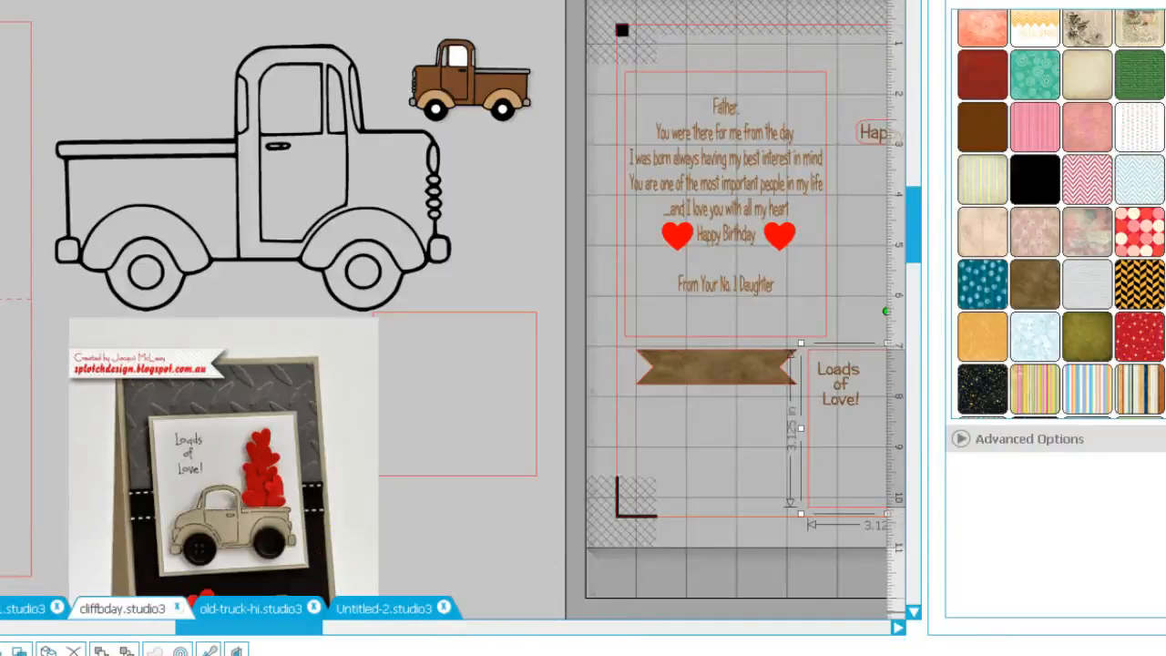
mouse_move(309, 629)
left_mouse_down()
mouse_move(425, 625)
mouse_move(312, 625)
left_mouse_up()
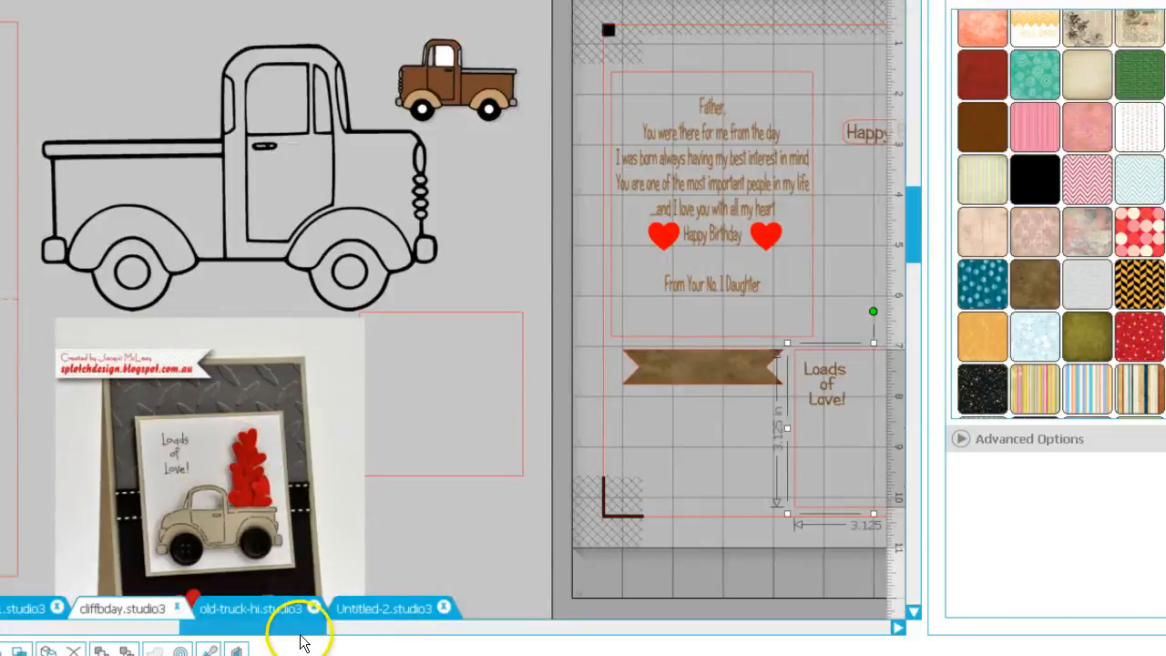
left_click_drag(304, 636, 429, 622)
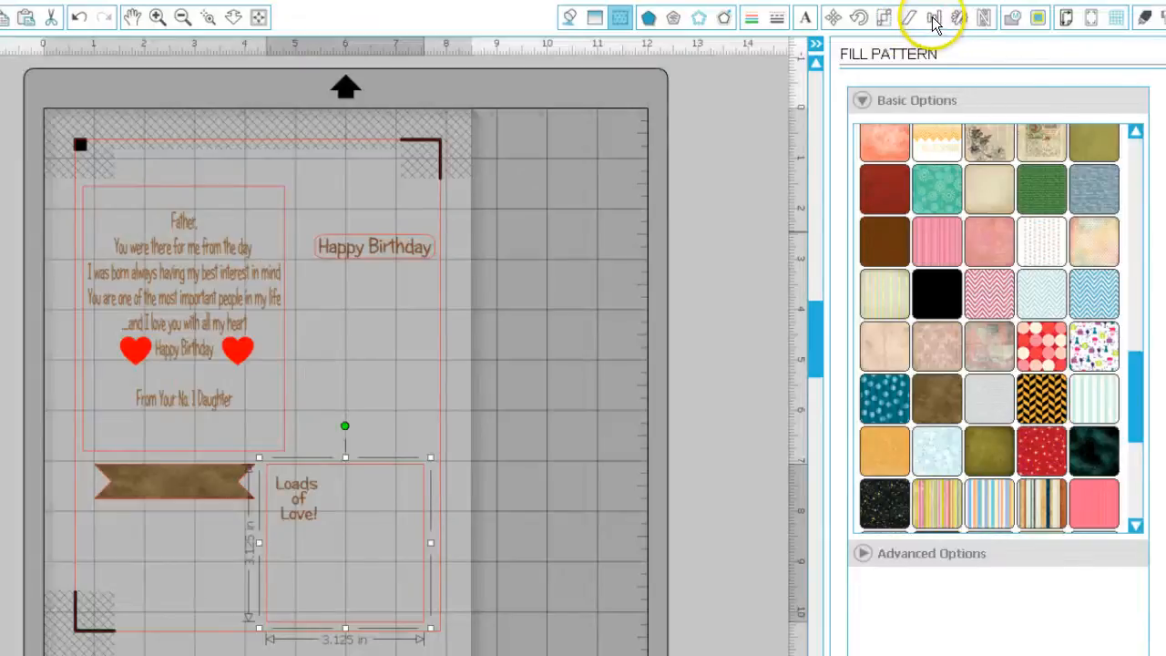
left_click(933, 18)
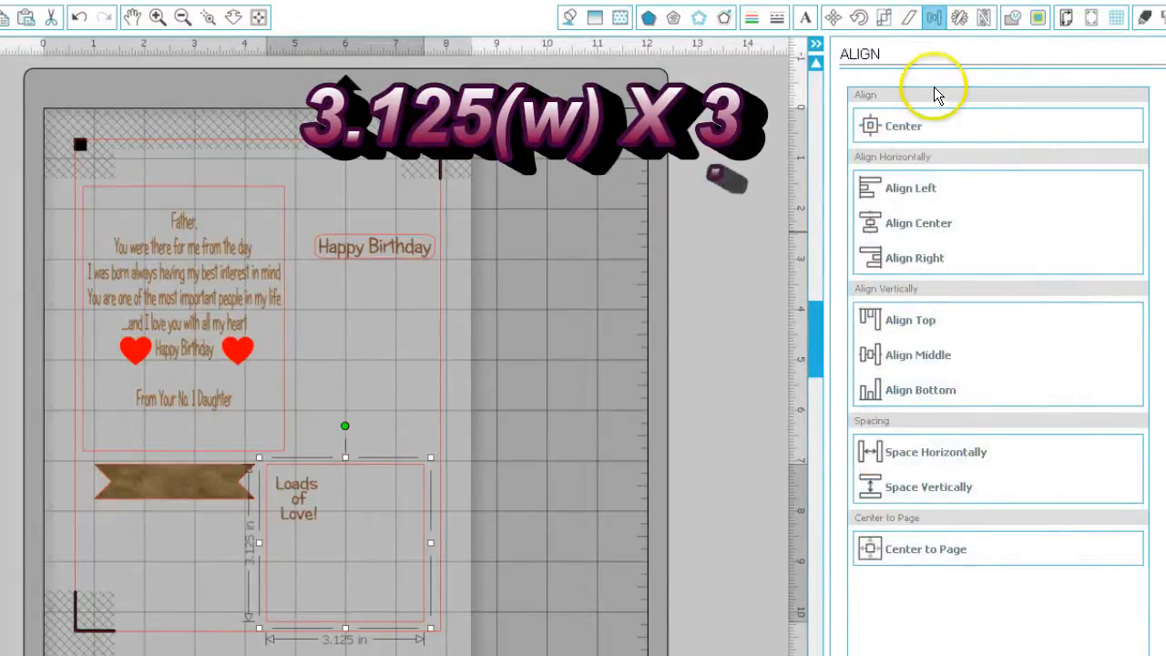
left_click(883, 17)
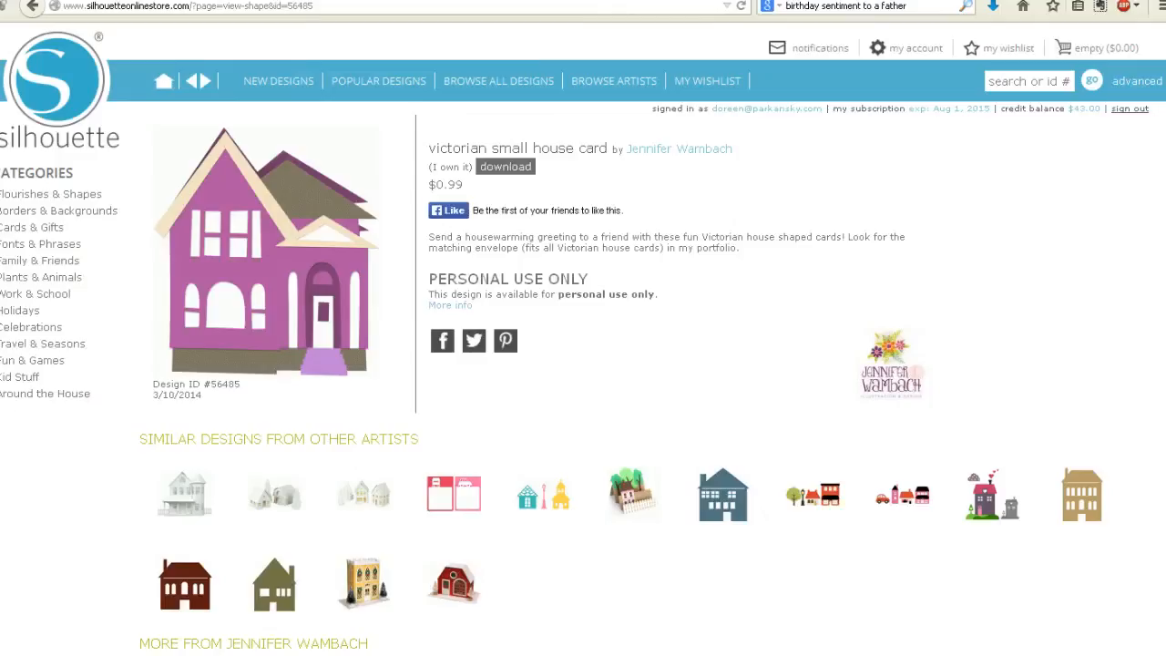
Show the Old Truck Clip Art page on clker.com in the browser and look over its PNG download options
left_click(612, 653)
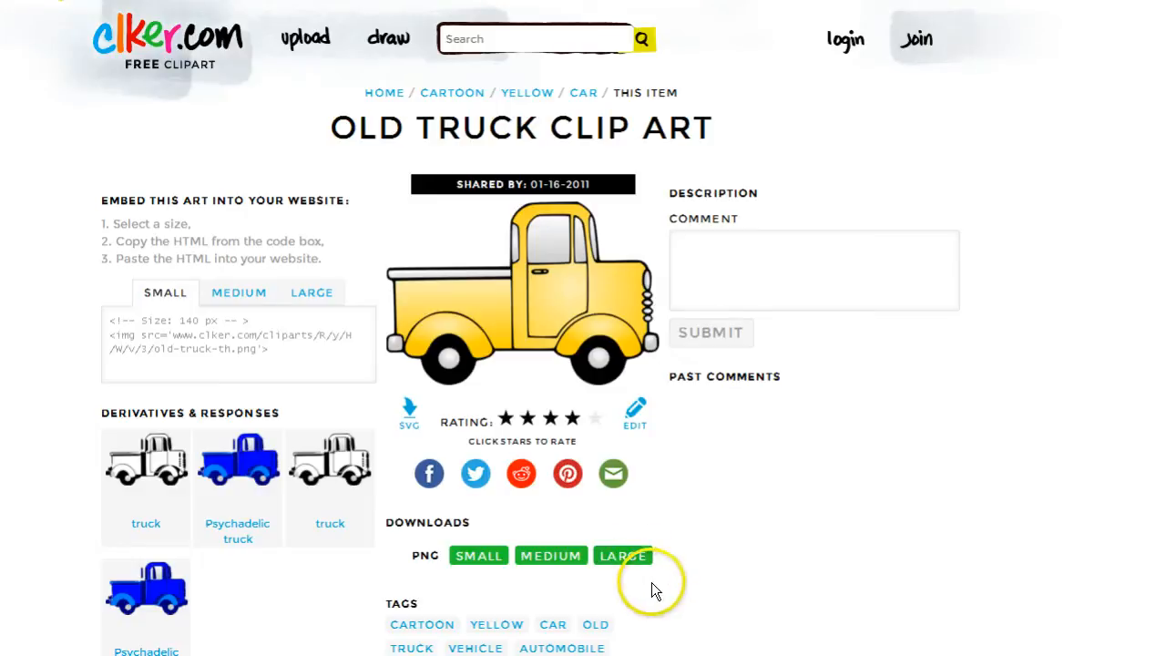
left_click(605, 654)
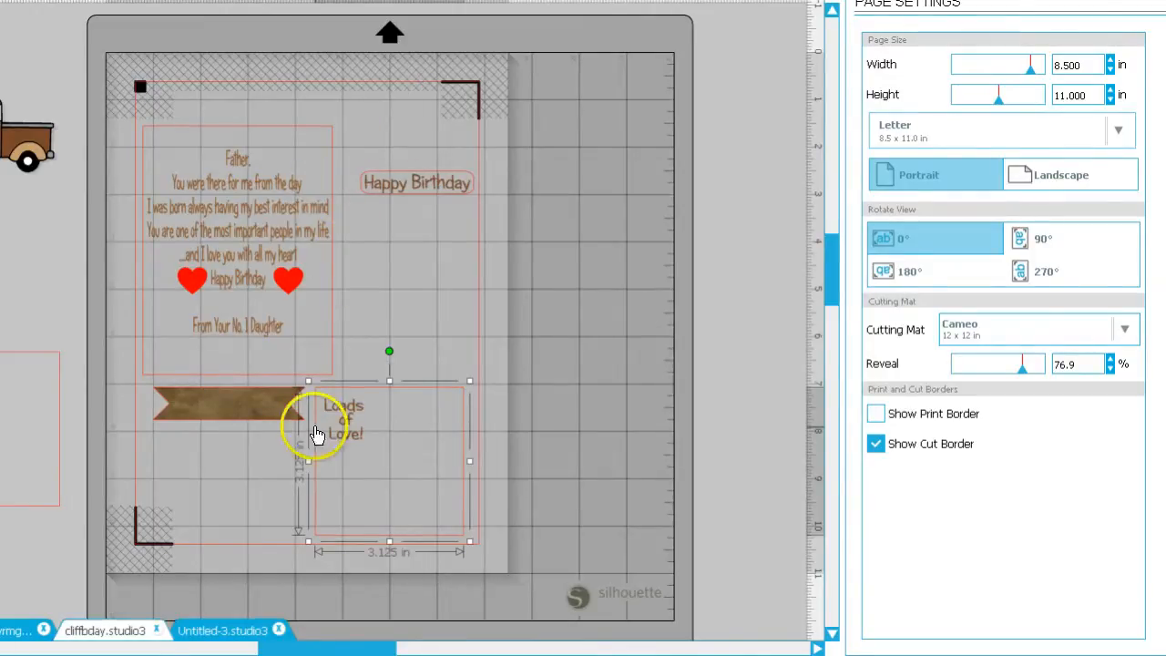
In the blank Untitled-3 document, merge the old-truck-hi.png image from the Silhouette PNG folder, using the PNG file type
left_click(223, 630)
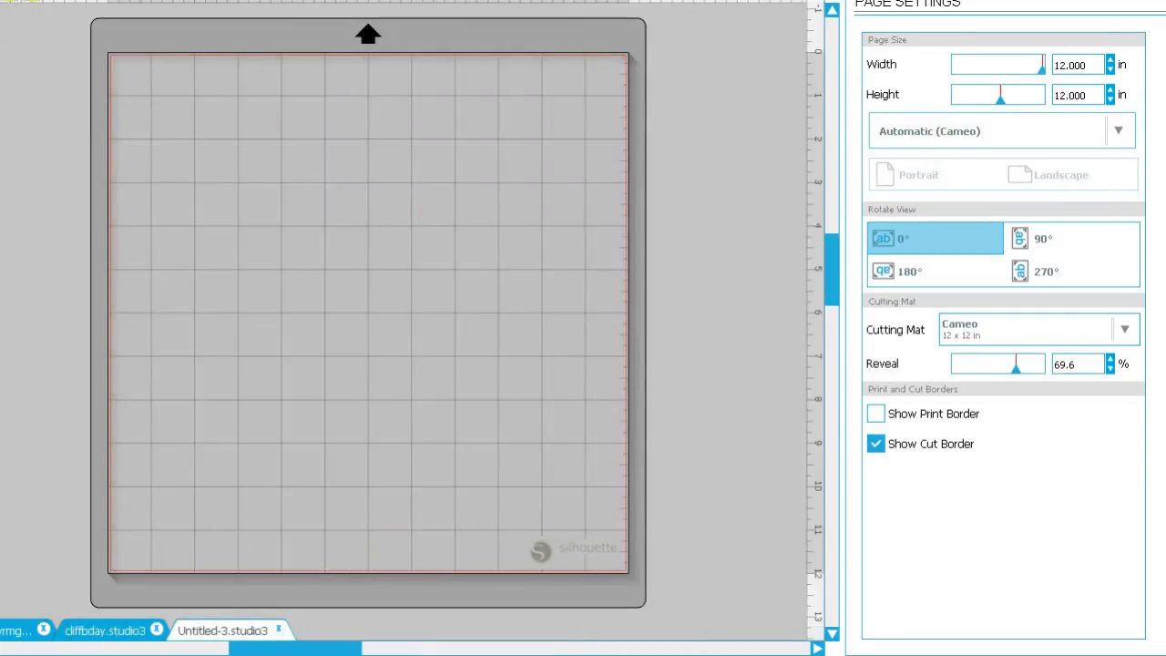
left_click(13, 6)
left_click(44, 112)
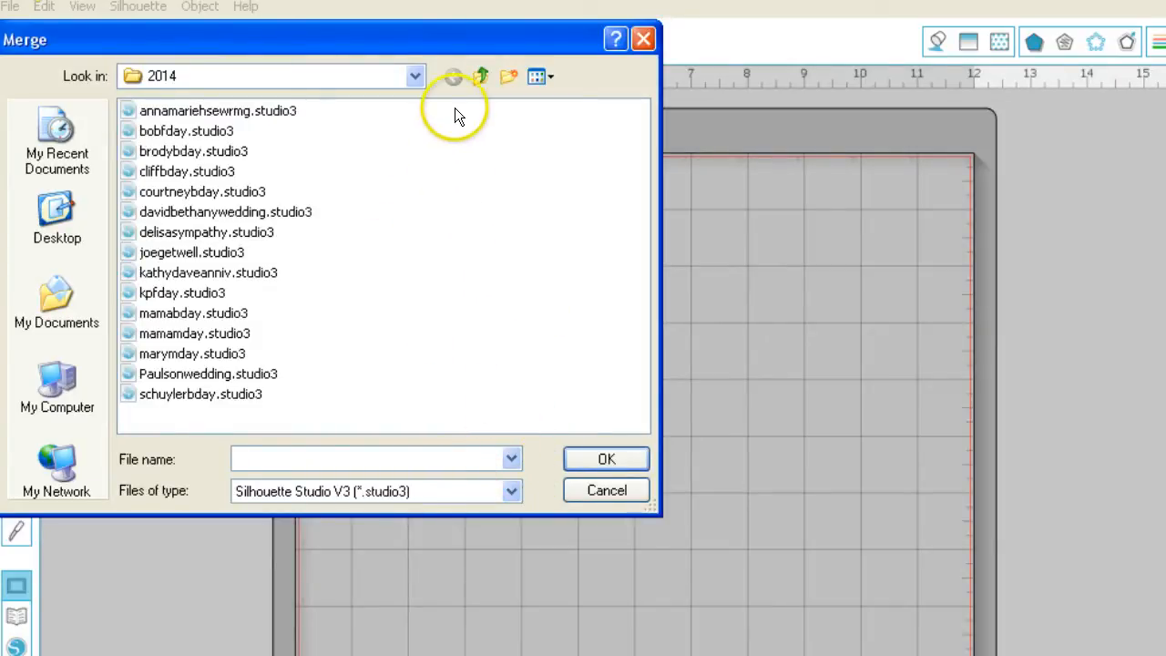
left_click(482, 76)
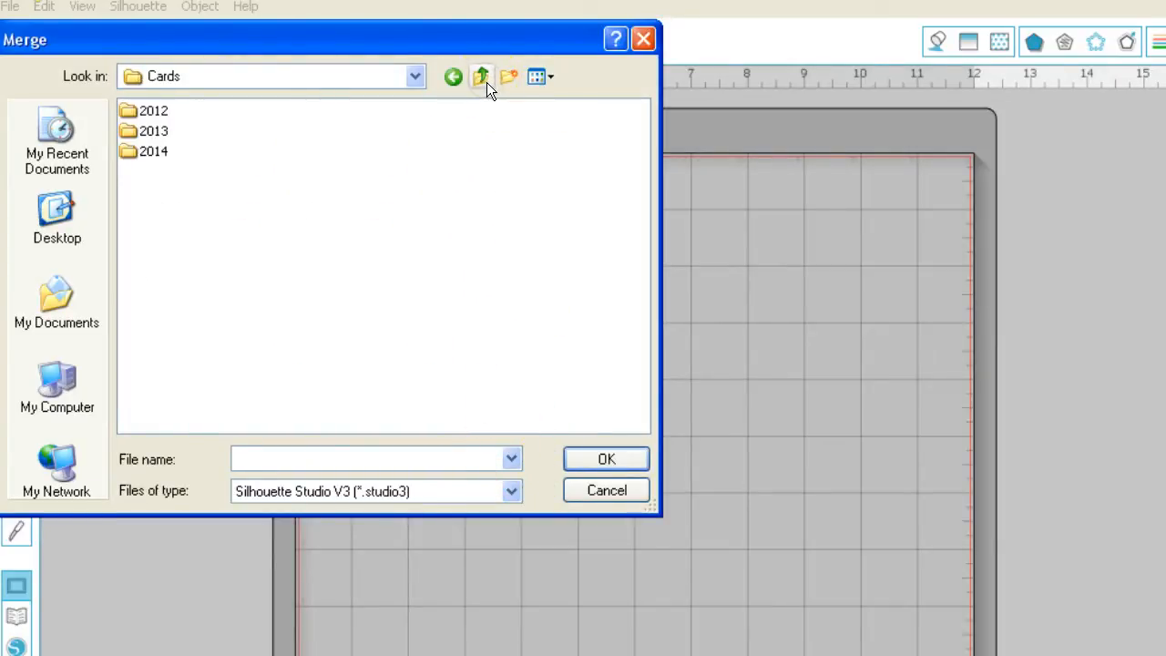
left_click(483, 78)
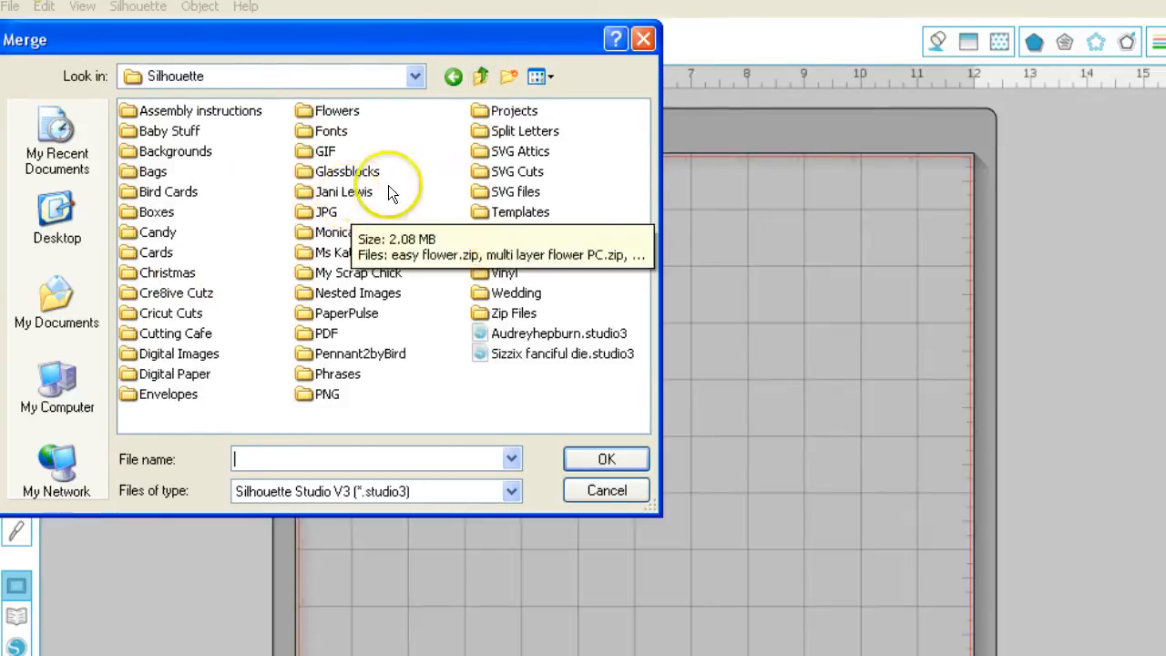
double_click(327, 394)
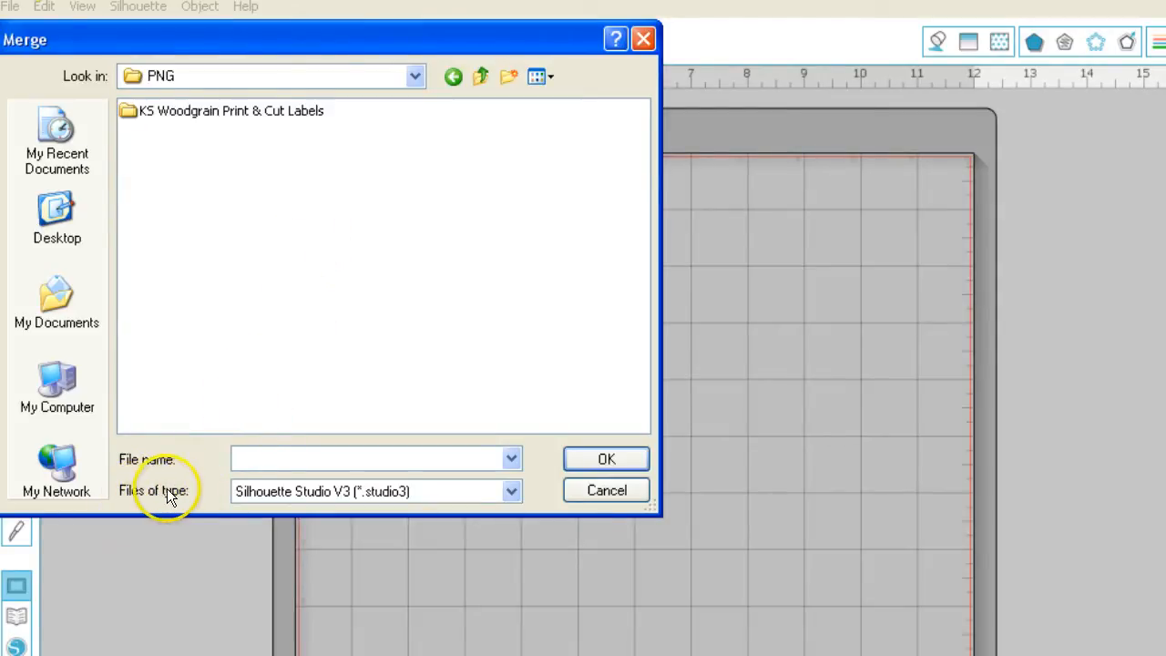
left_click(511, 492)
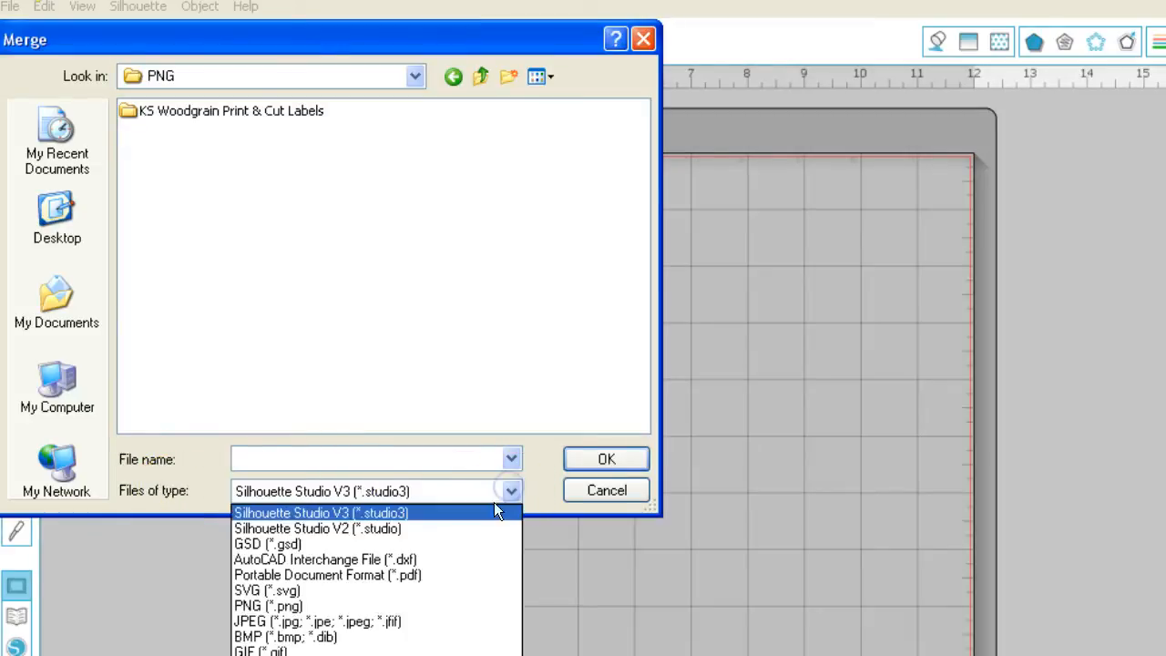
left_click(472, 599)
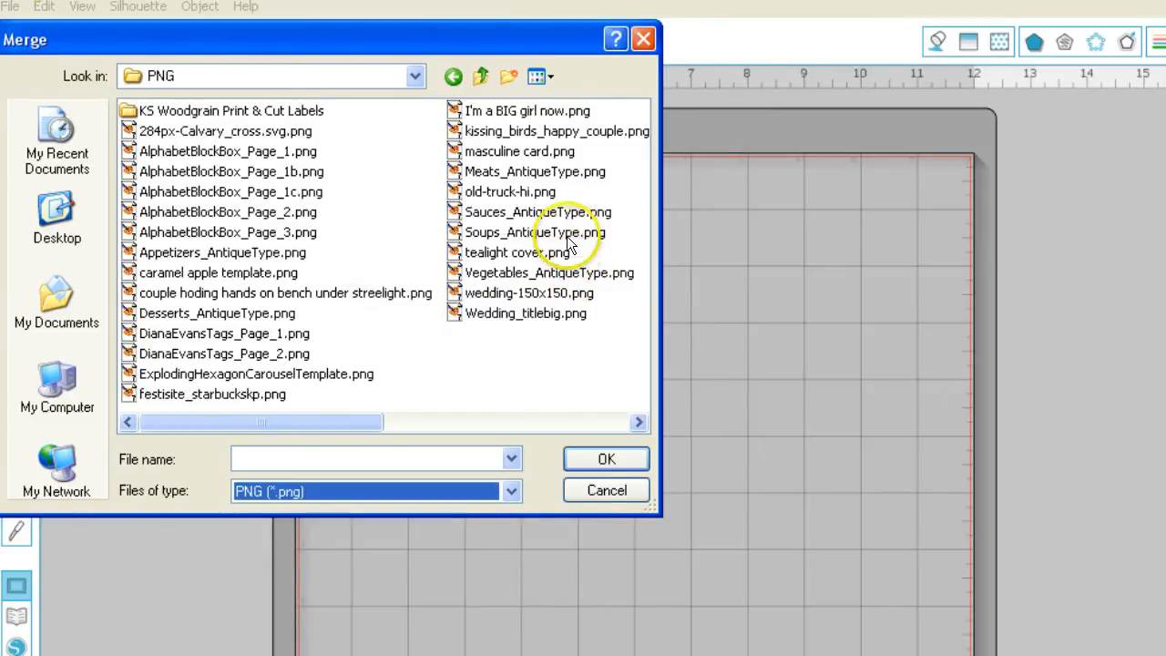
left_click(509, 192)
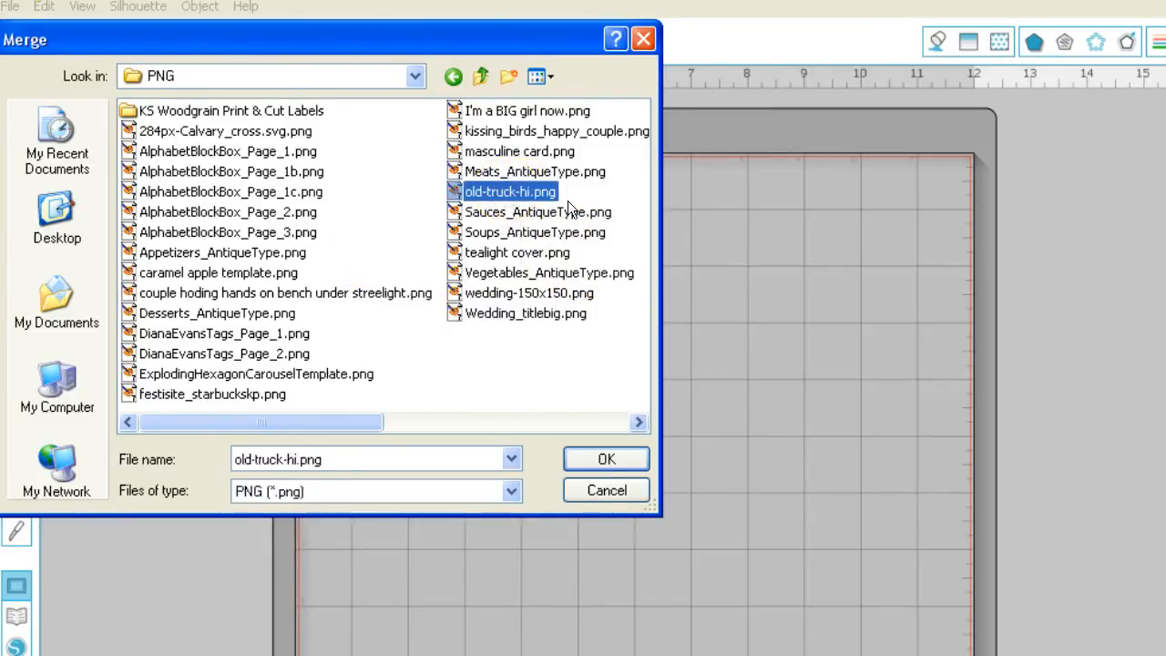
left_click(603, 461)
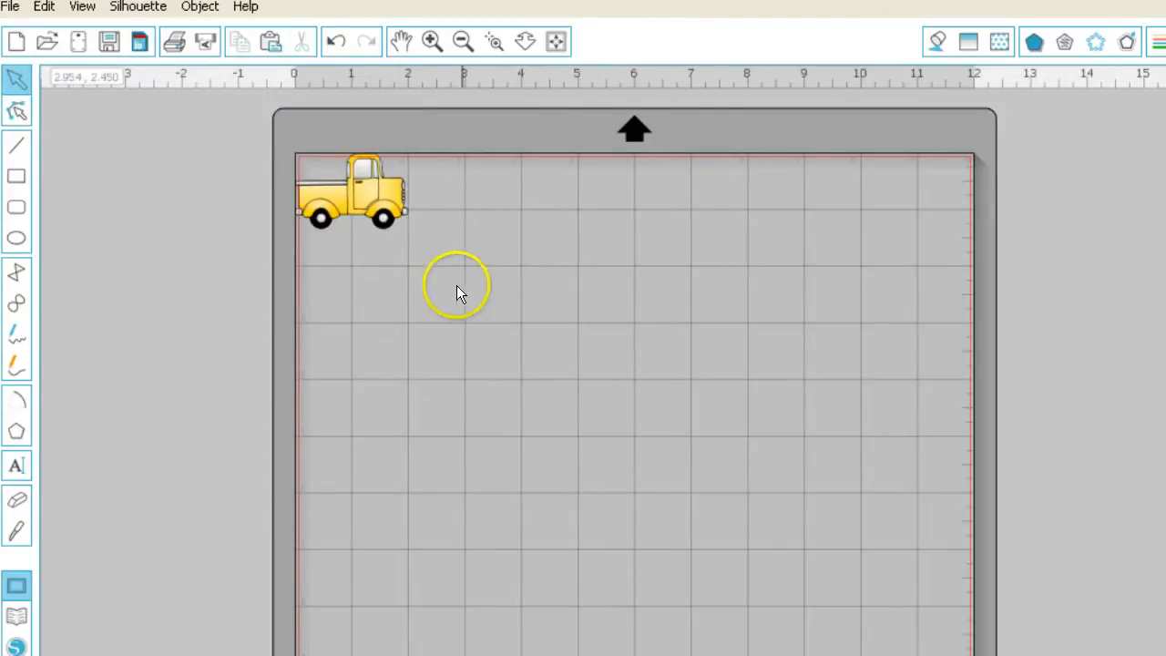
Move the yellow truck onto the middle of the mat and enlarge it to about 9.42 by 6.35 in
left_click_drag(371, 206, 562, 324)
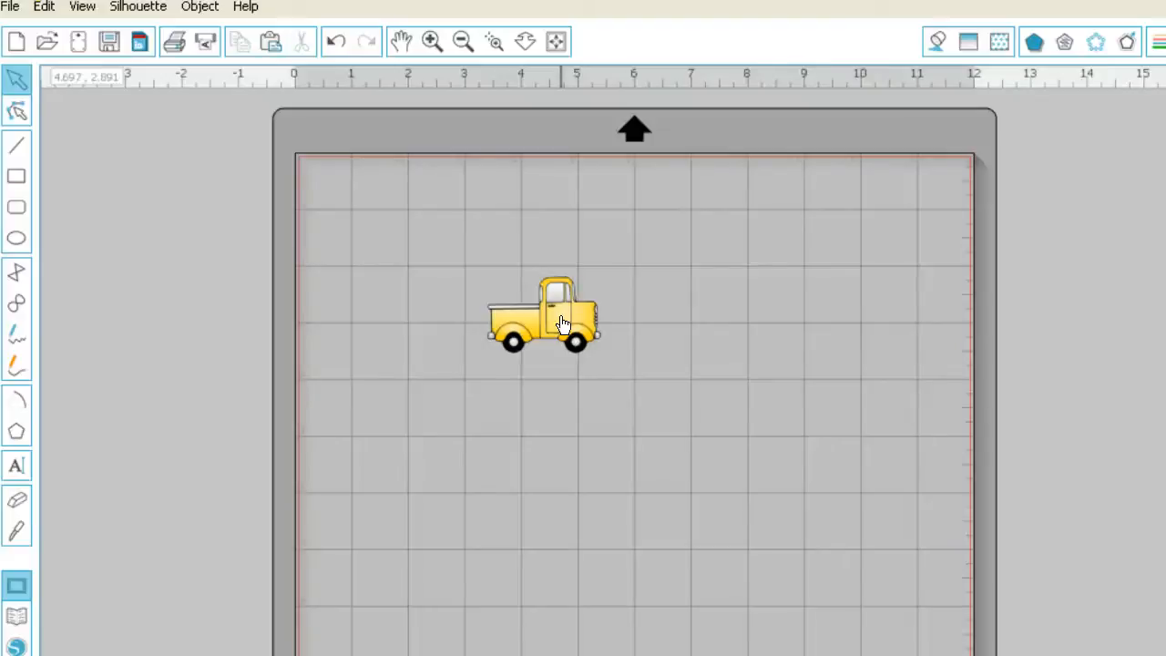
left_click(573, 319)
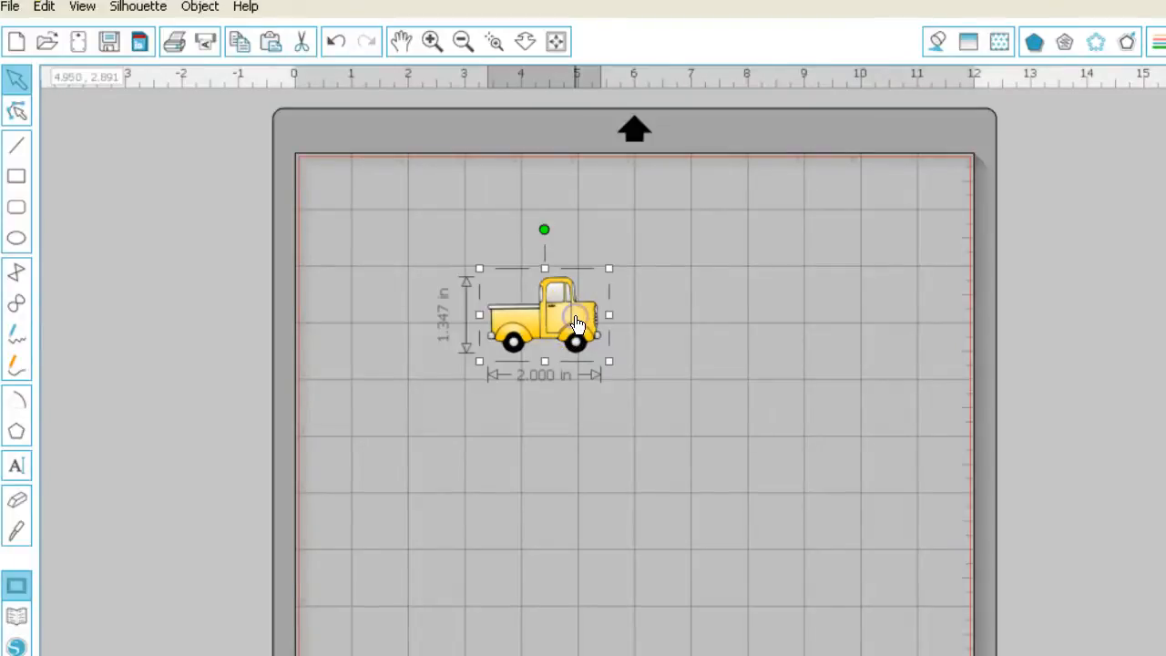
left_click_drag(606, 359, 974, 541)
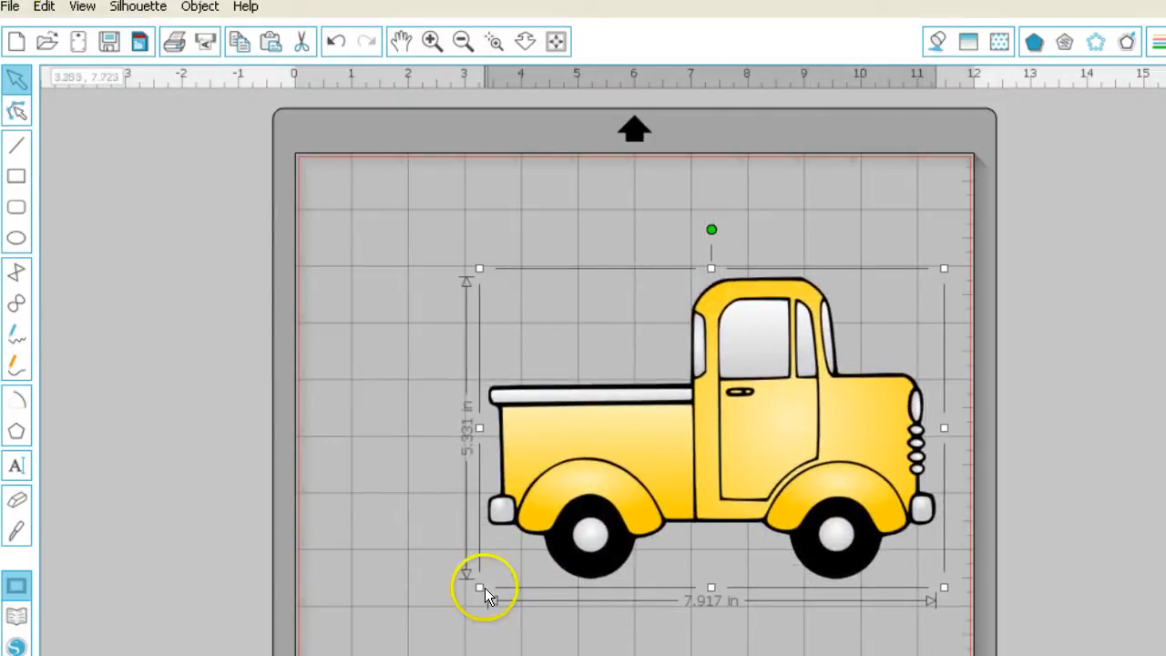
left_click(405, 616)
left_click(533, 550)
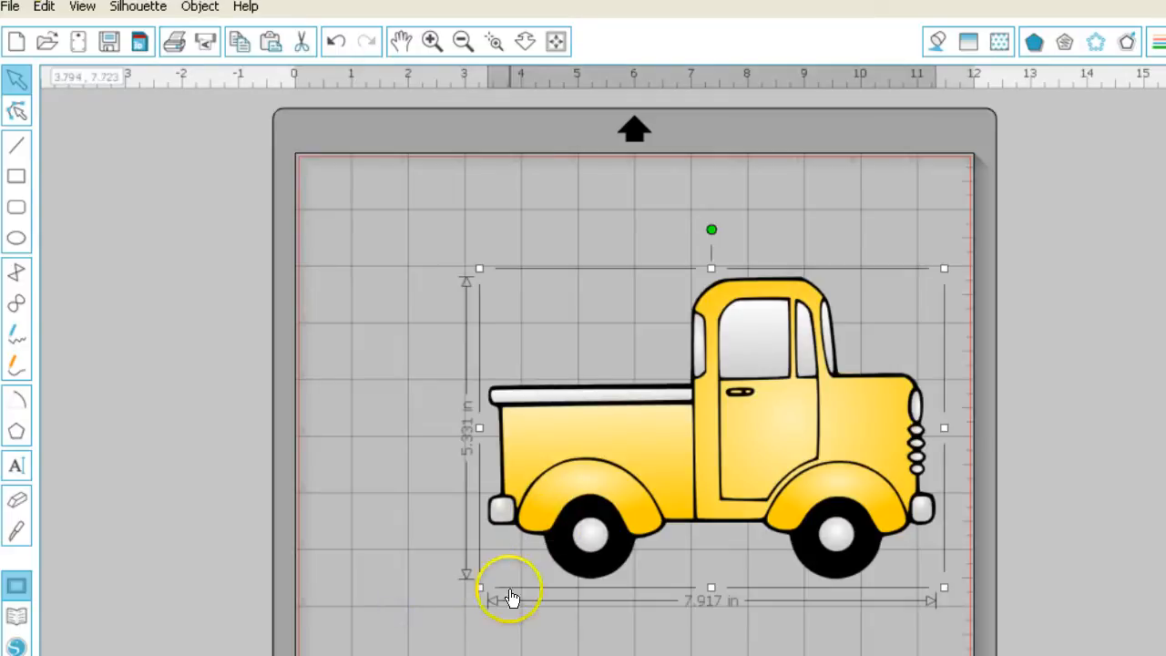
left_click_drag(476, 583, 386, 629)
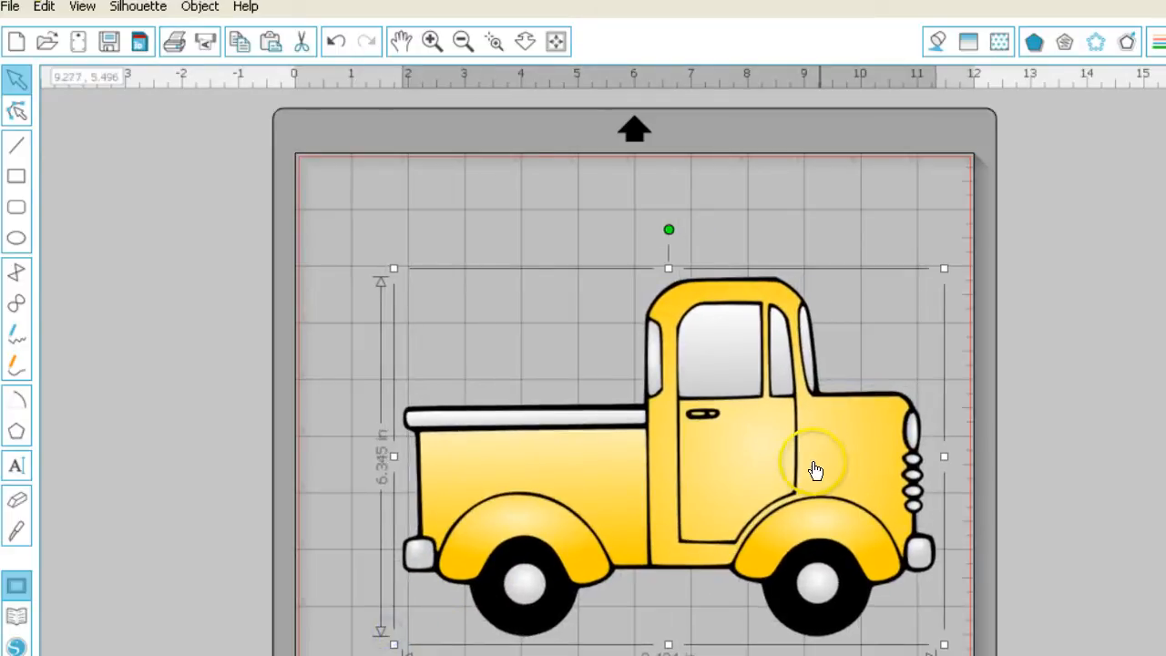
left_click_drag(736, 476, 693, 471)
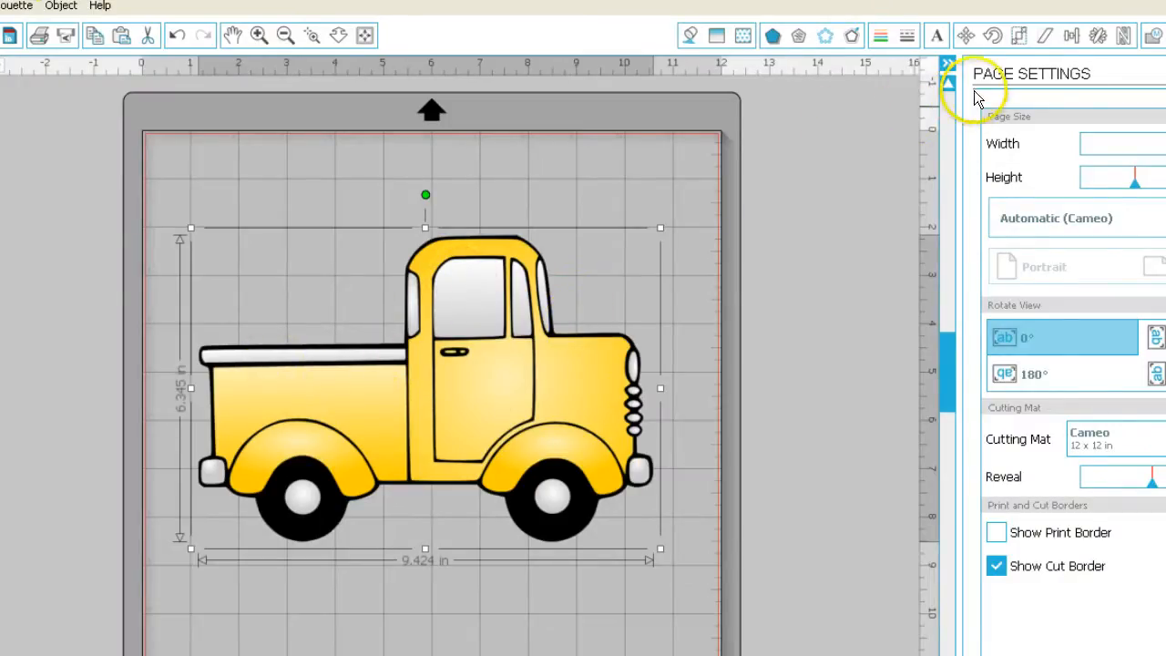
Mirror the truck to the right, delete the original, and move the mirrored copy onto the mat
left_click(1098, 34)
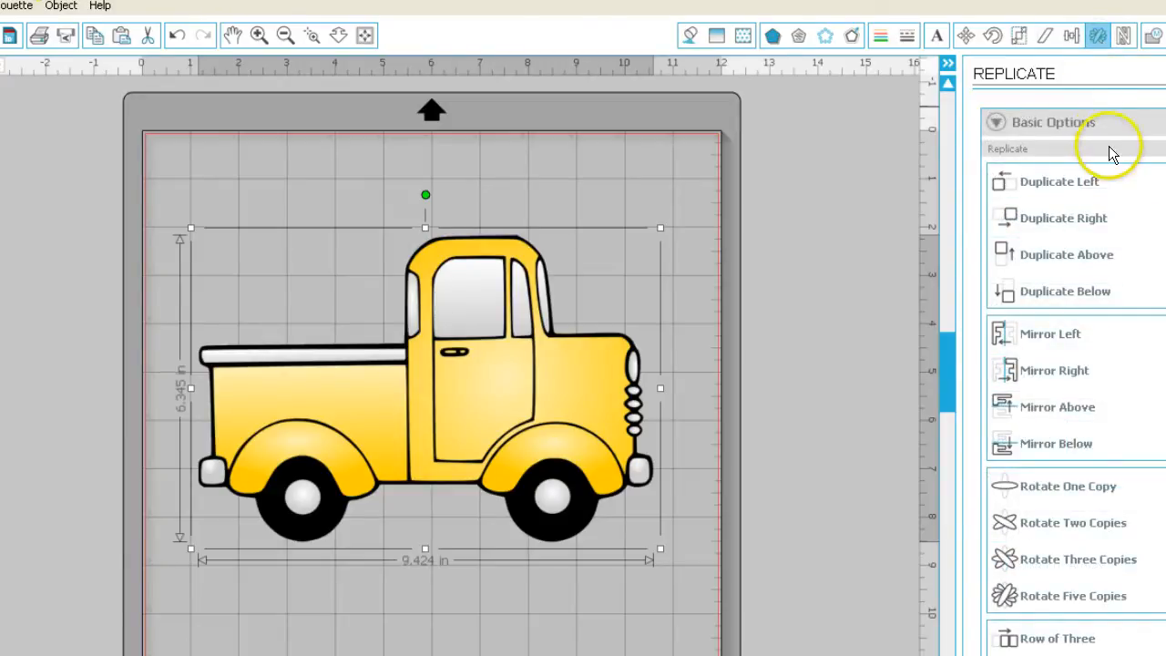
left_click(1036, 371)
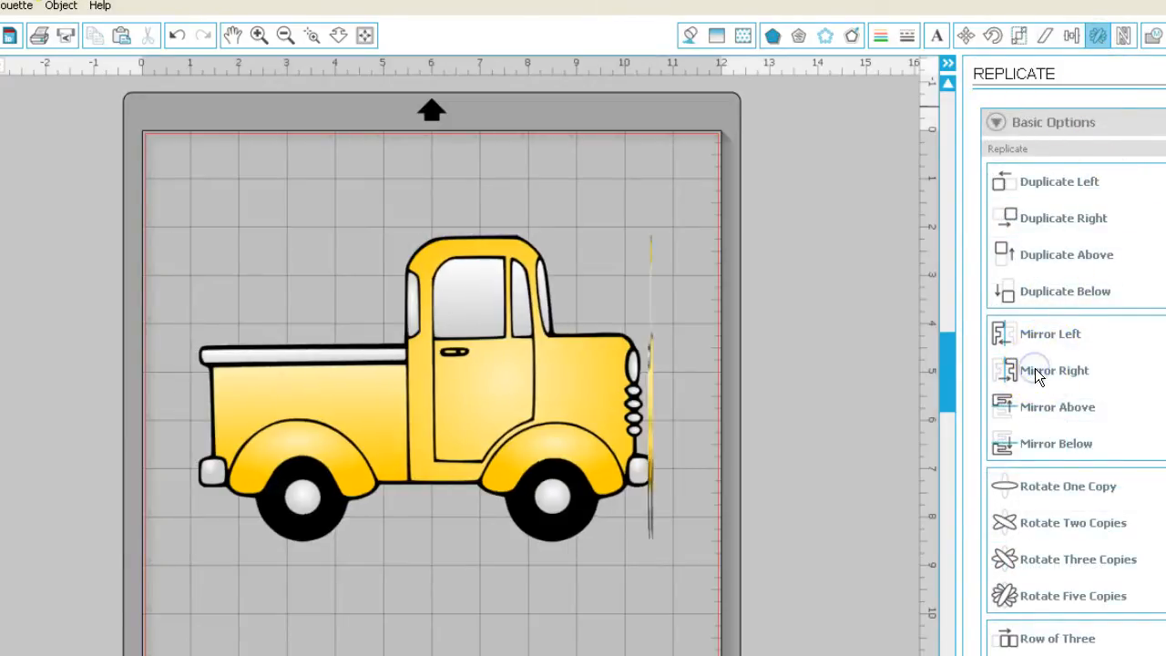
left_click_drag(620, 351, 176, 333)
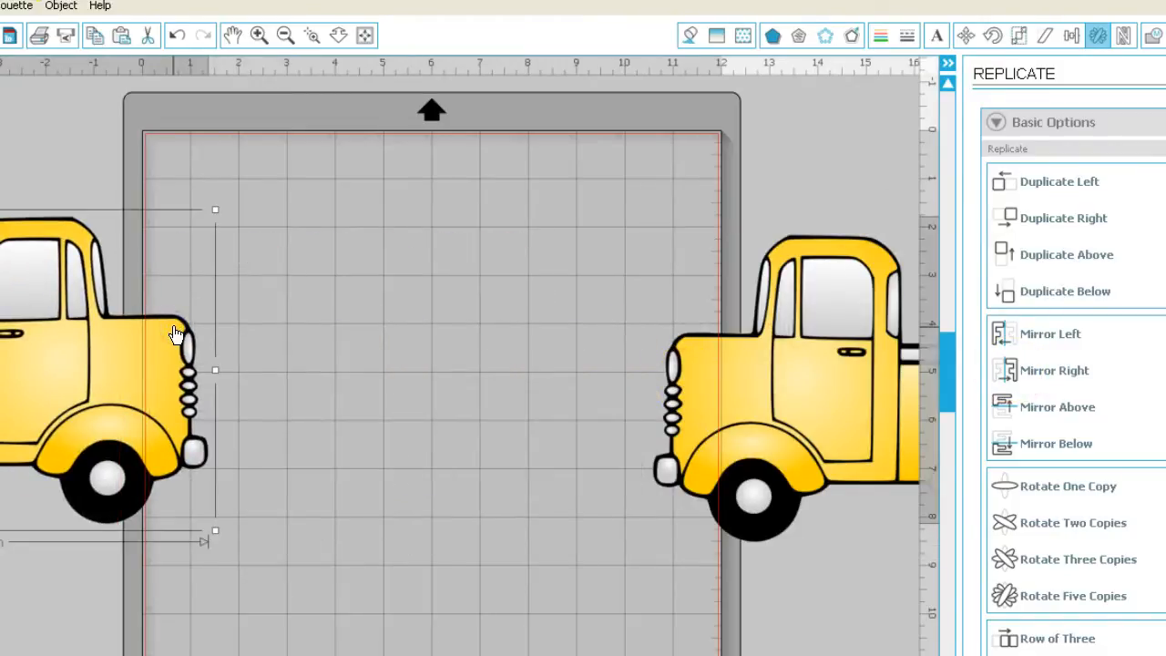
key("Delete")
left_click_drag(847, 342, 406, 321)
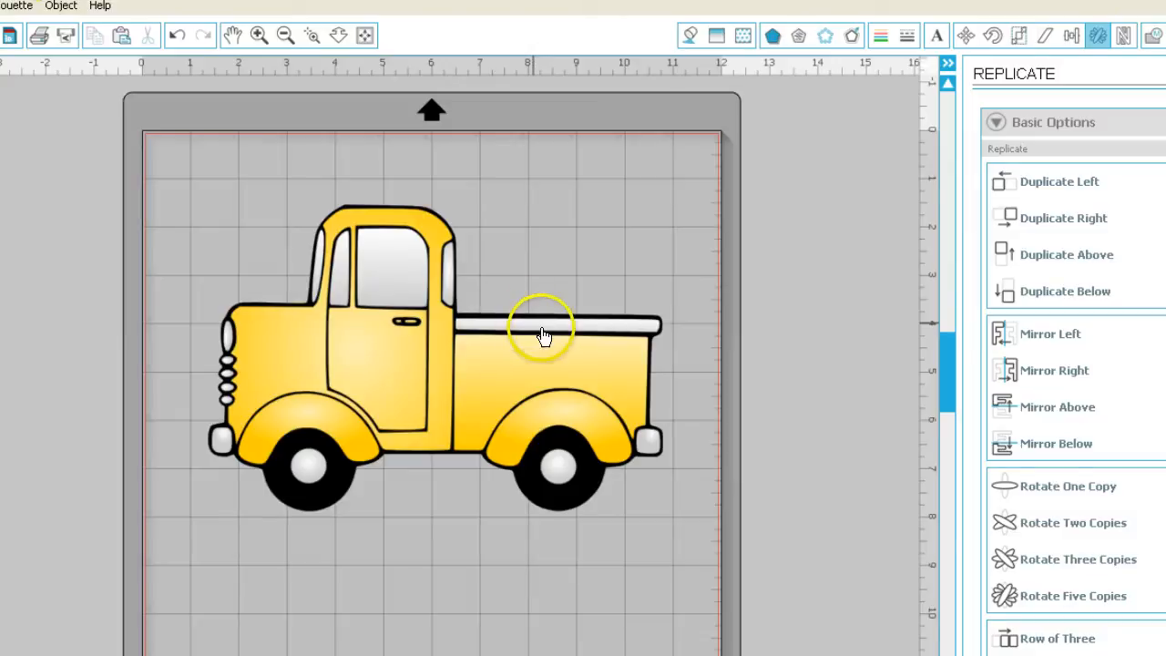
Preview the mirrored truck's cut lines with the Cut Edge style, and set the cut style back to No Cut
left_click(502, 323)
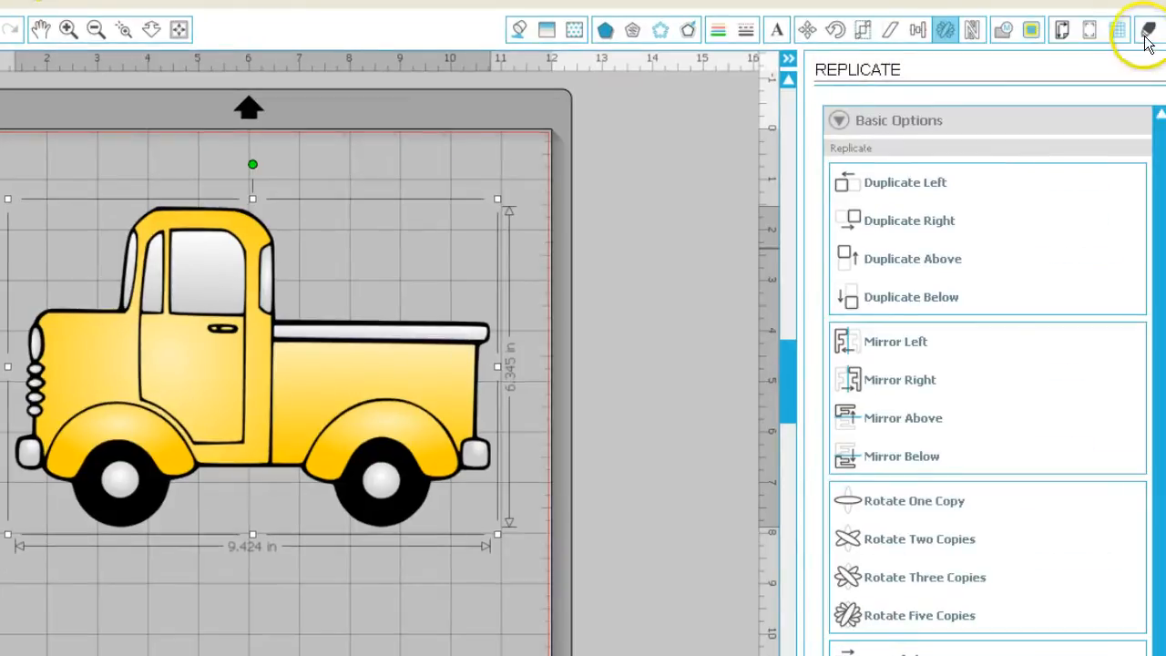
left_click(1146, 30)
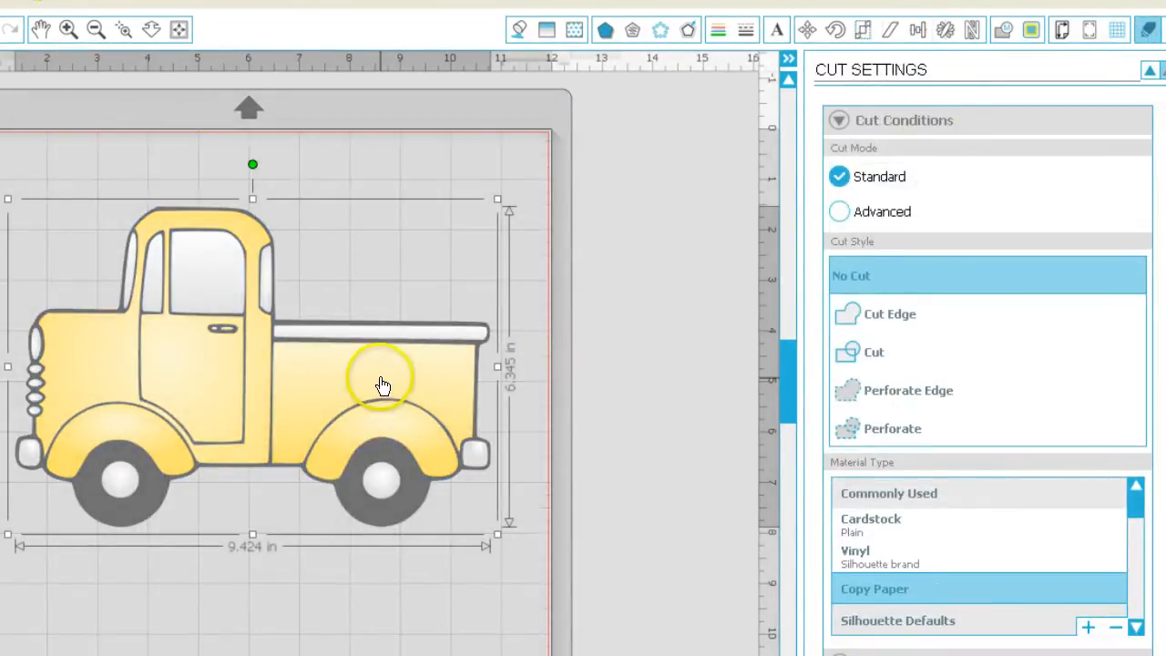
left_click(846, 313)
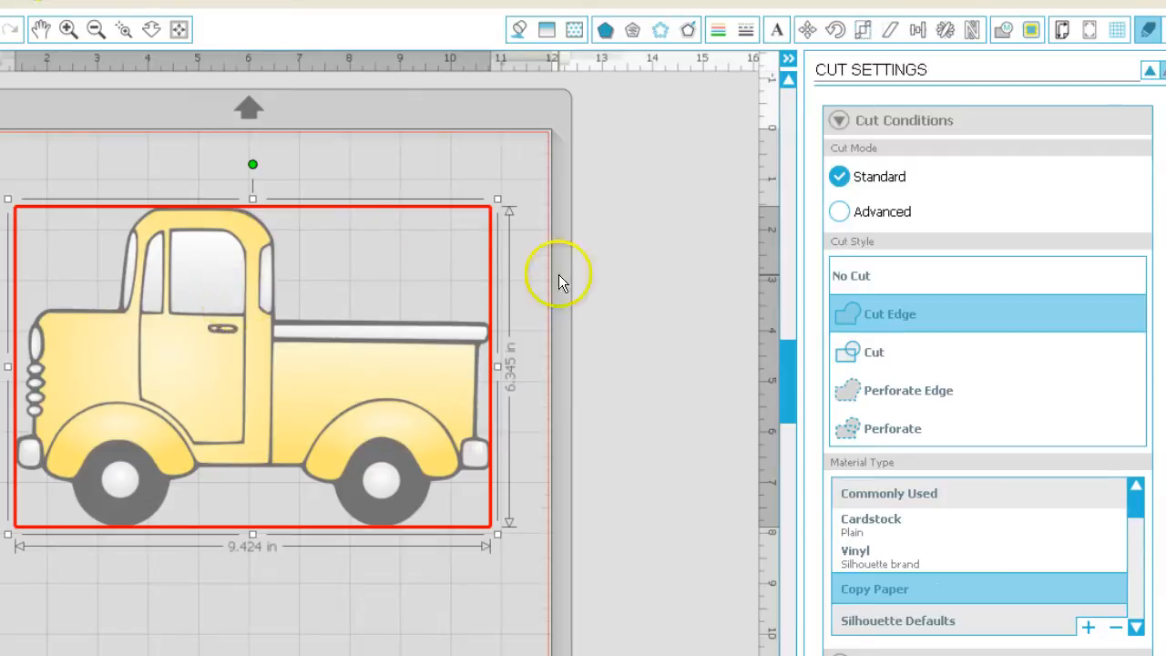
left_click(840, 275)
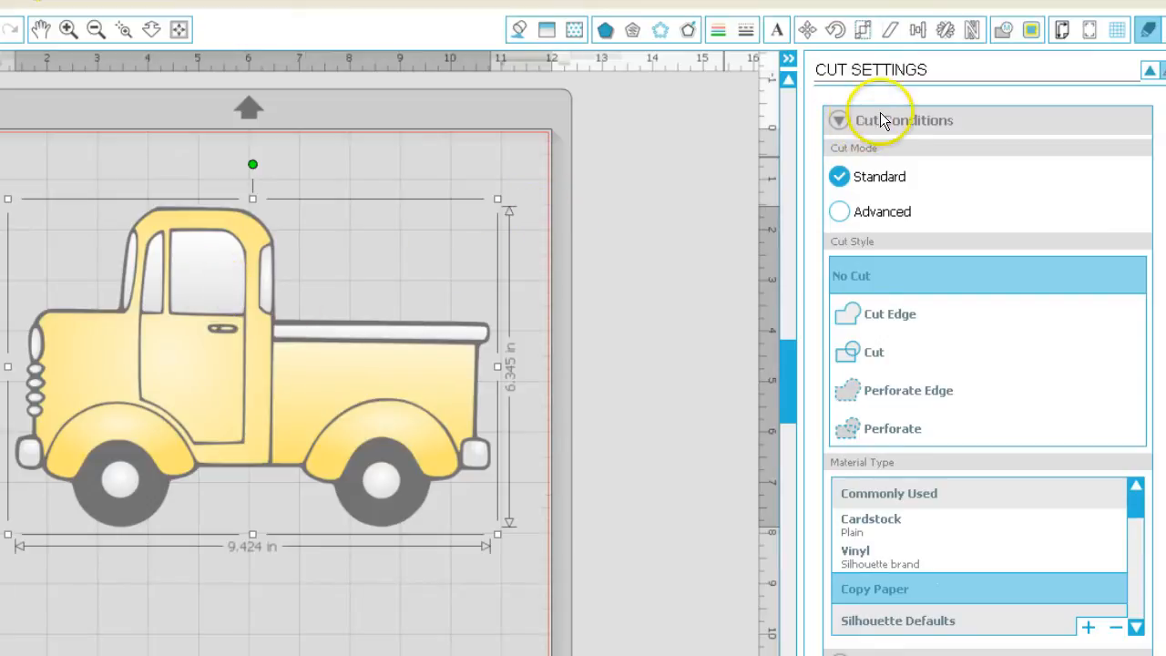
Define a trace area about 10.42 in wide around the whole yellow truck
left_click(1030, 34)
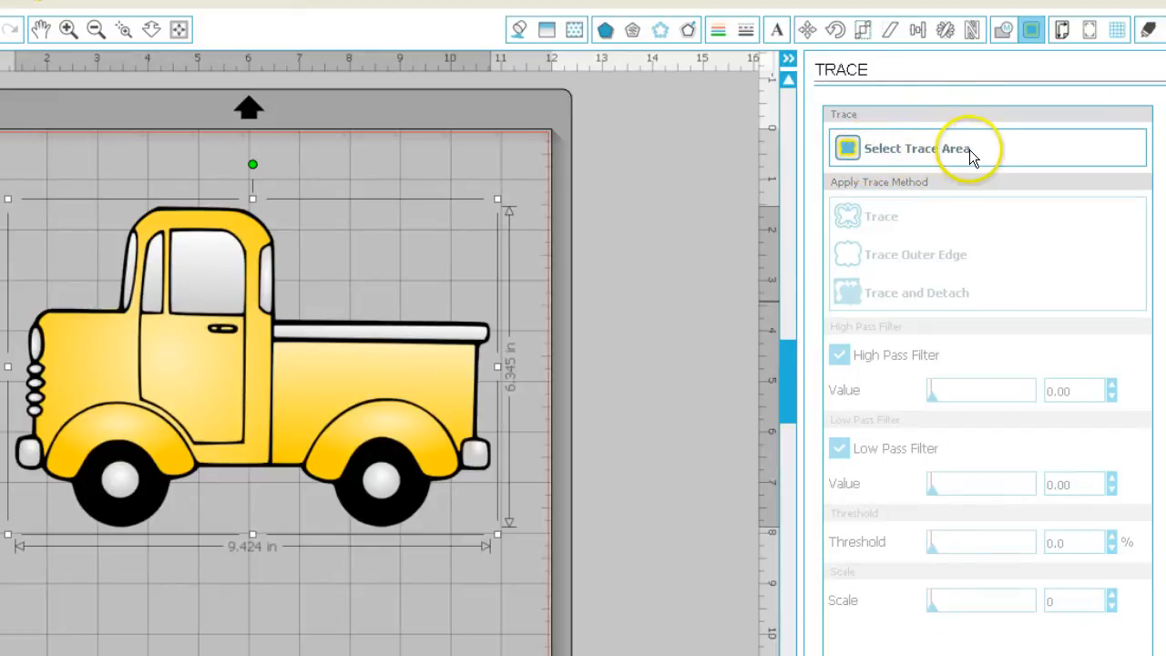
left_click(872, 155)
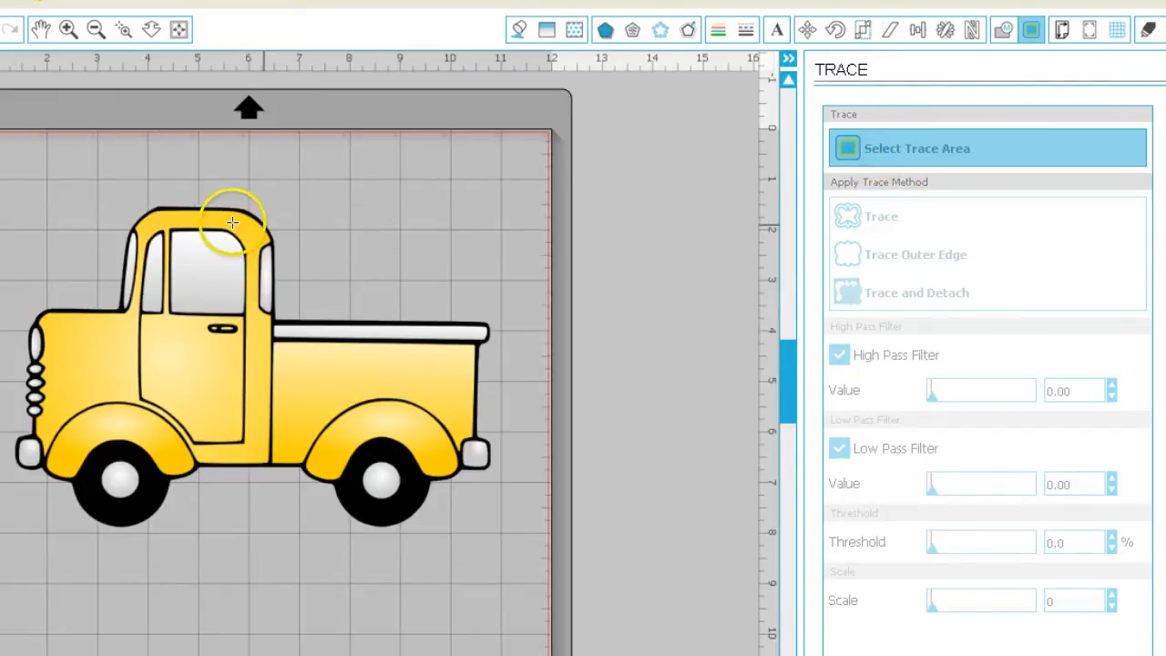
mouse_move(2, 191)
left_mouse_down()
mouse_move(91, 364)
mouse_move(323, 534)
mouse_move(405, 552)
mouse_move(518, 540)
left_mouse_up()
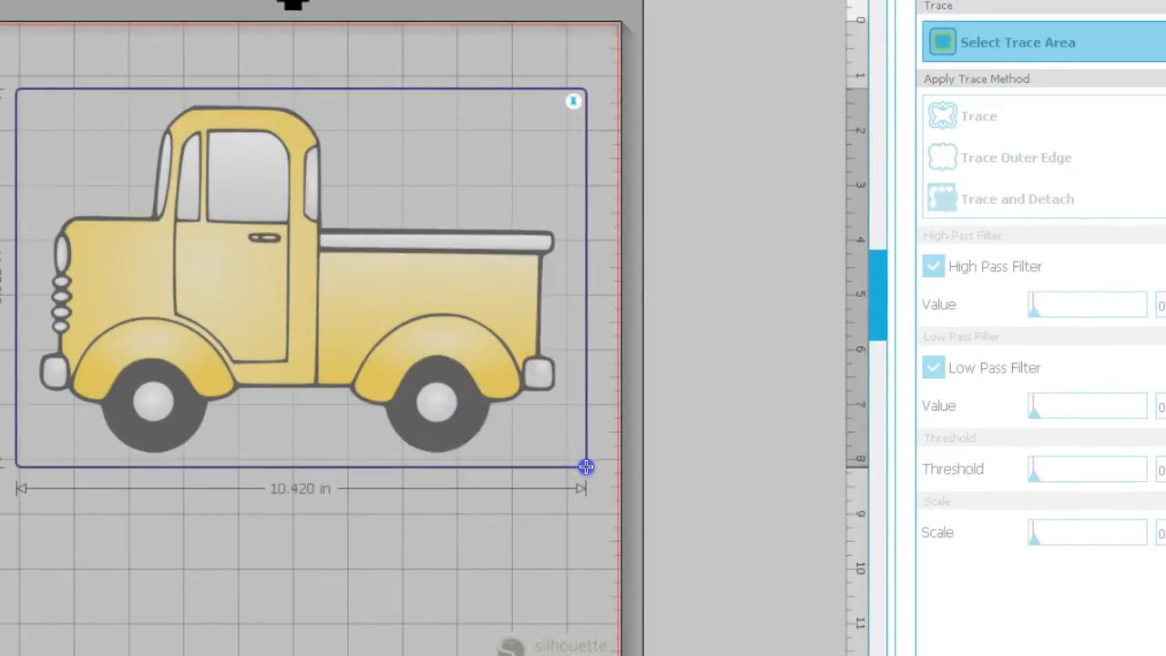
left_click_drag(585, 466, 587, 470)
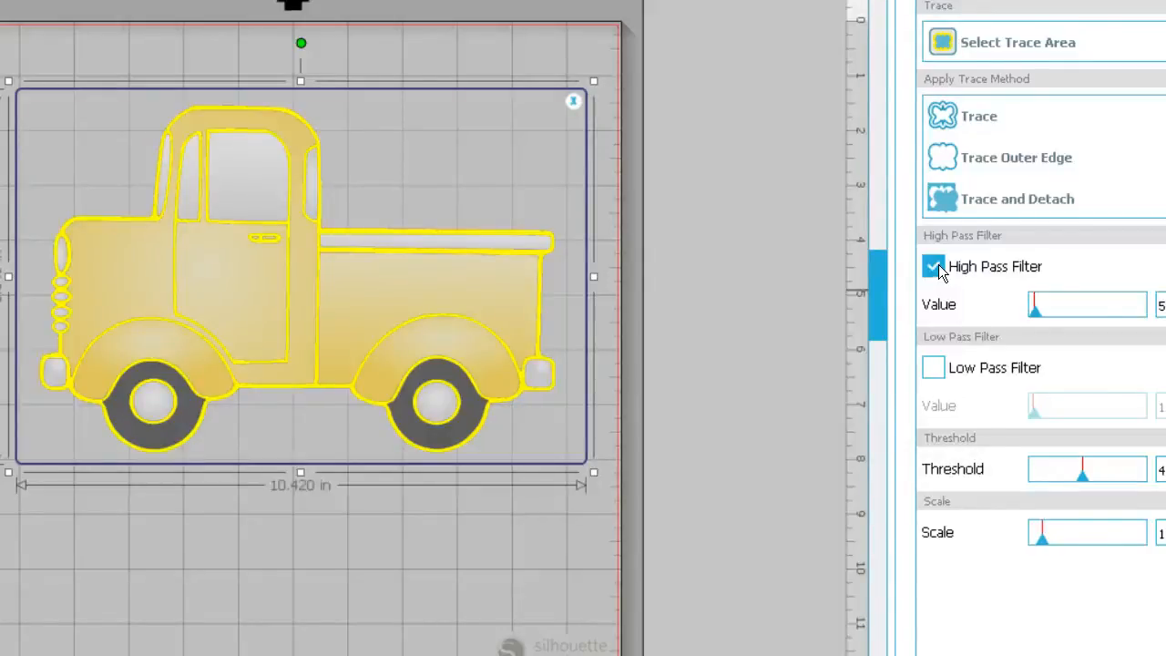
Turn off the High Pass Filter, turn on the Low Pass Filter, and trace the truck with the Trace method
left_click(933, 266)
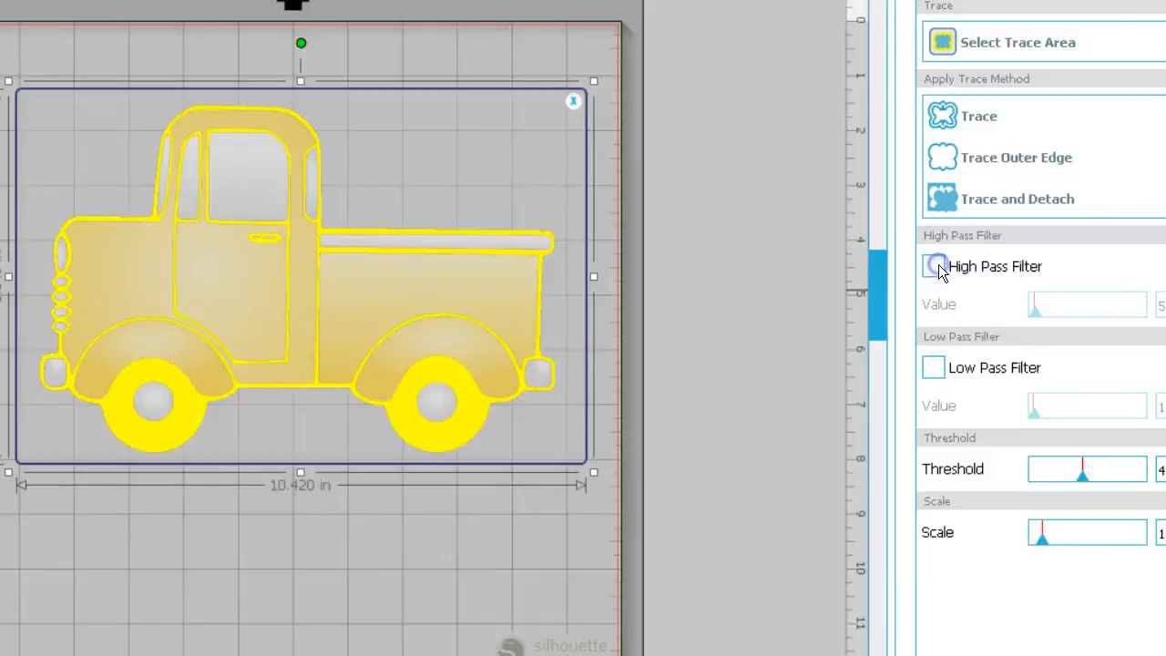
left_click(933, 368)
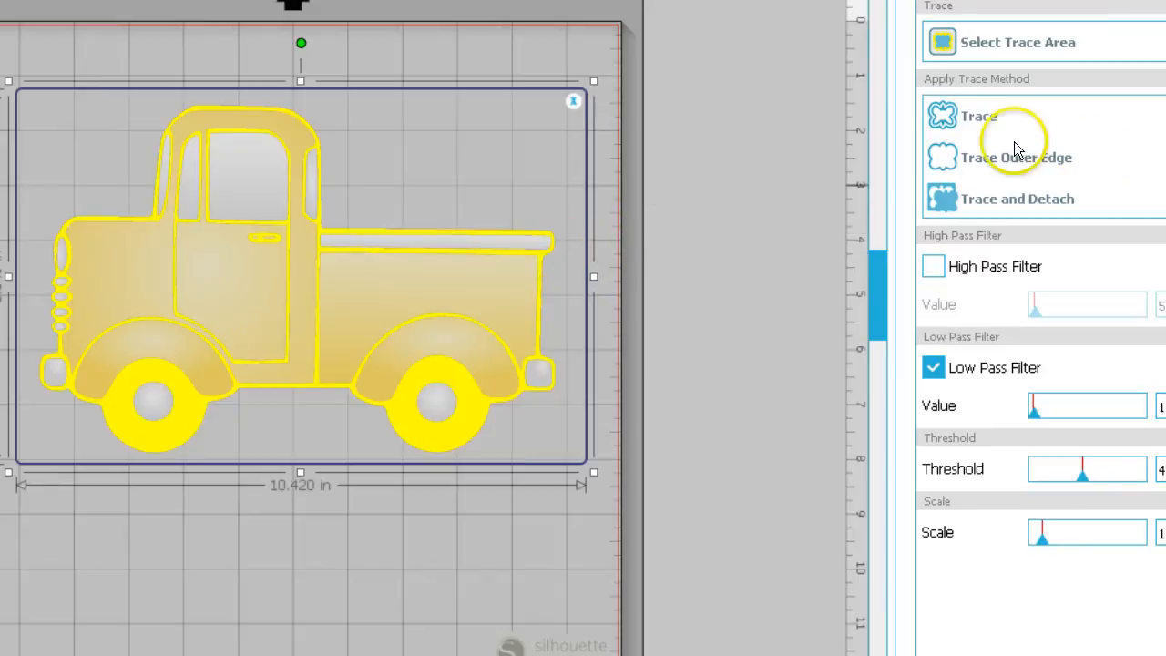
left_click(948, 114)
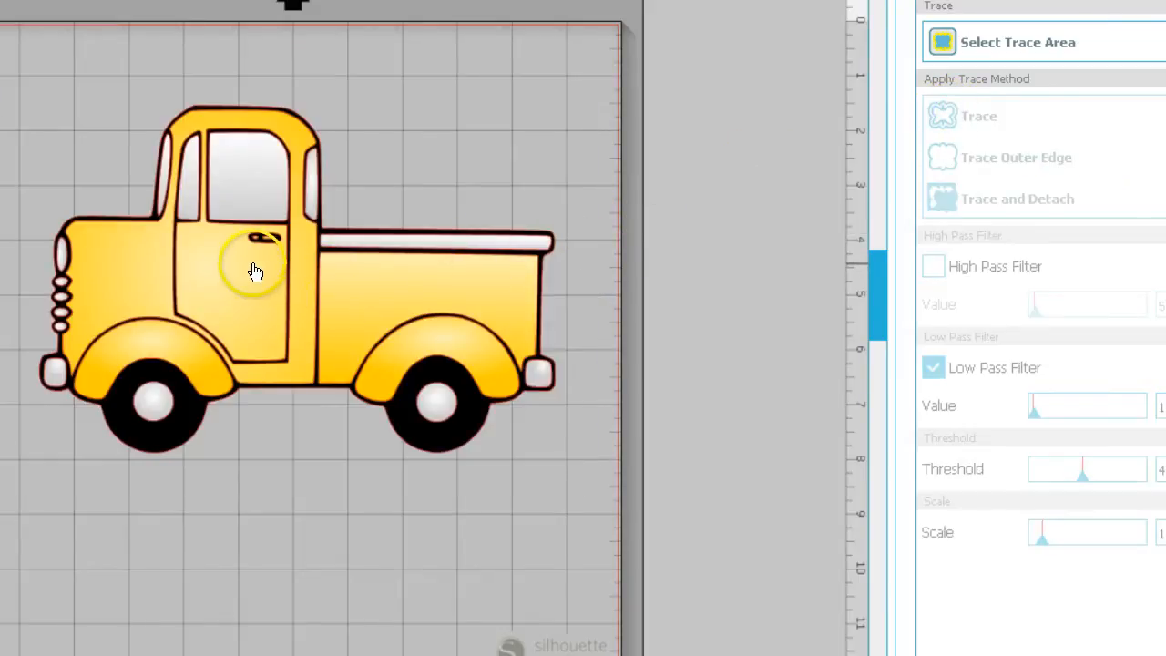
Move the yellow truck off its traced outline to beside the mat and preview the outline's cut lines
mouse_move(255, 268)
left_mouse_down()
mouse_move(613, 284)
mouse_move(919, 250)
left_mouse_up()
mouse_move(189, 248)
left_mouse_down()
mouse_move(107, 247)
mouse_move(204, 234)
left_mouse_up()
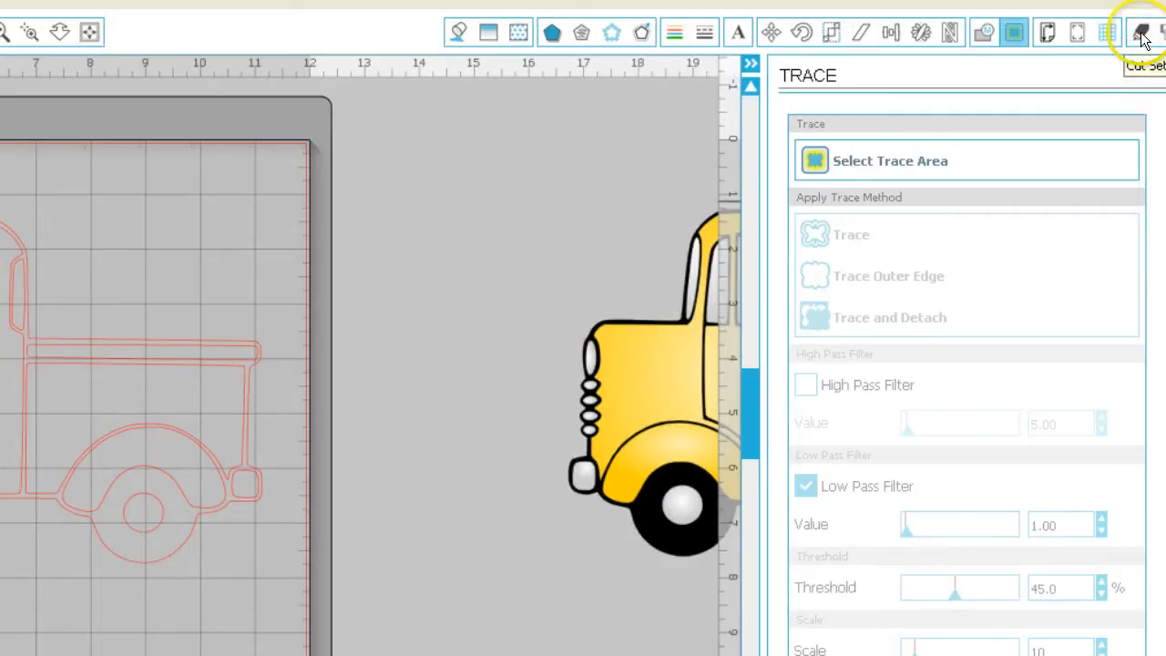
left_click(1141, 35)
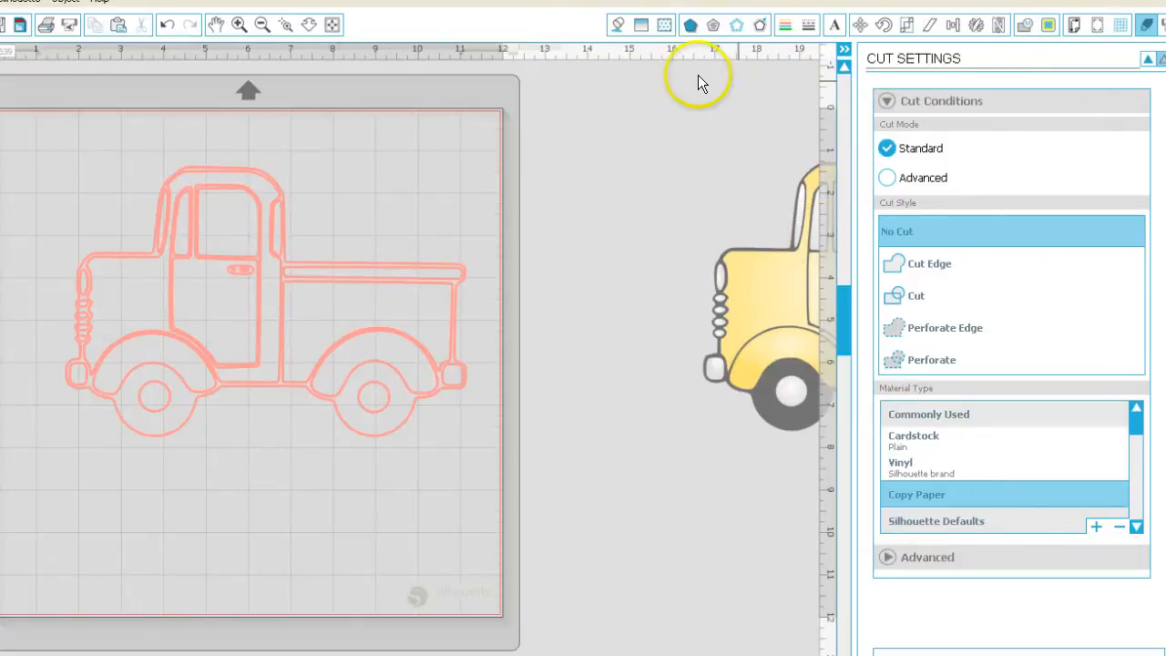
Show the fill color options, reposition the traced outline on the mat, and bring the yellow truck closer beside it for reference
left_click(617, 24)
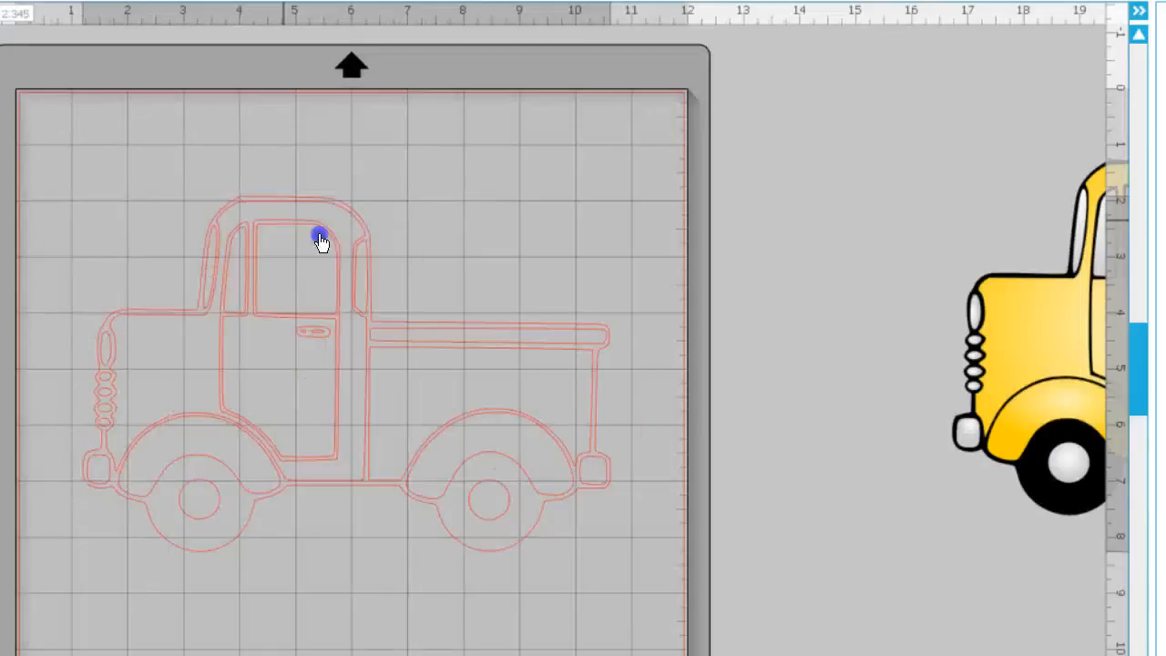
left_click_drag(321, 239, 274, 209)
left_click(149, 338)
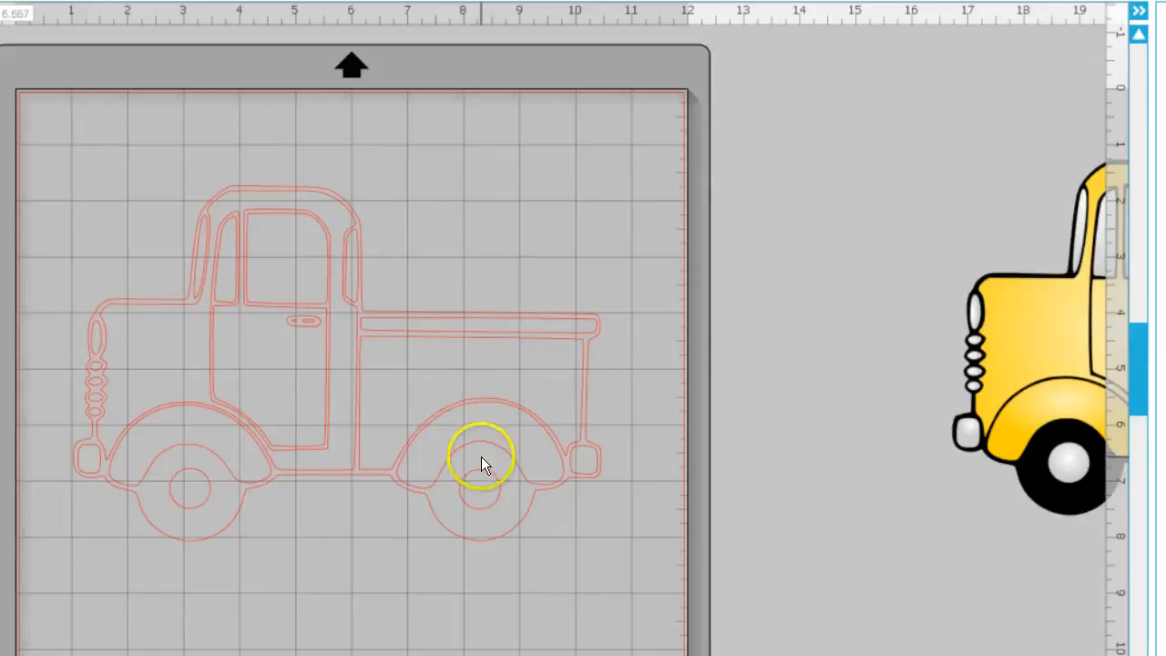
left_click_drag(1064, 293, 866, 300)
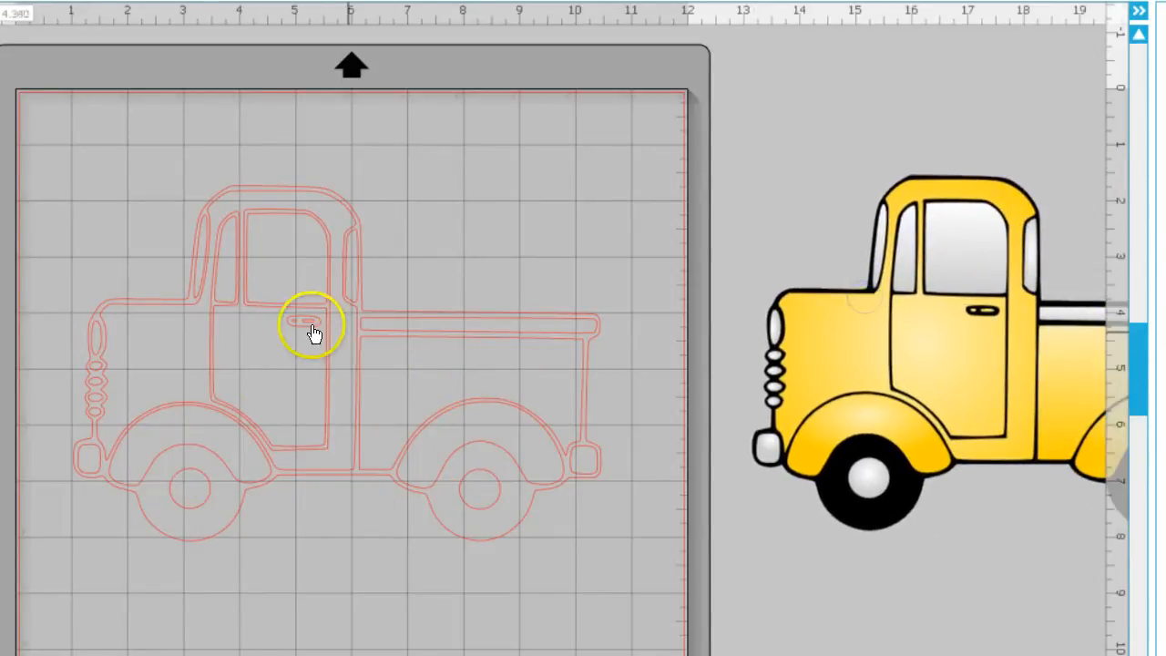
Release the traced truck's compound path and fill all its separate pieces with black
left_click(222, 257)
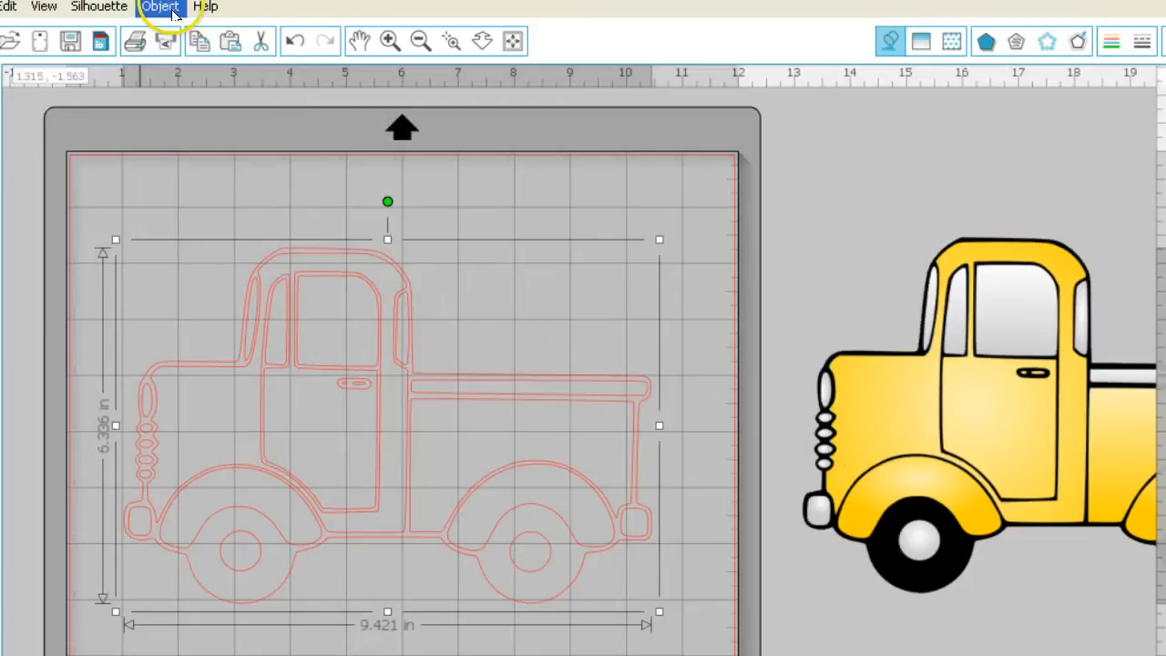
left_click(172, 9)
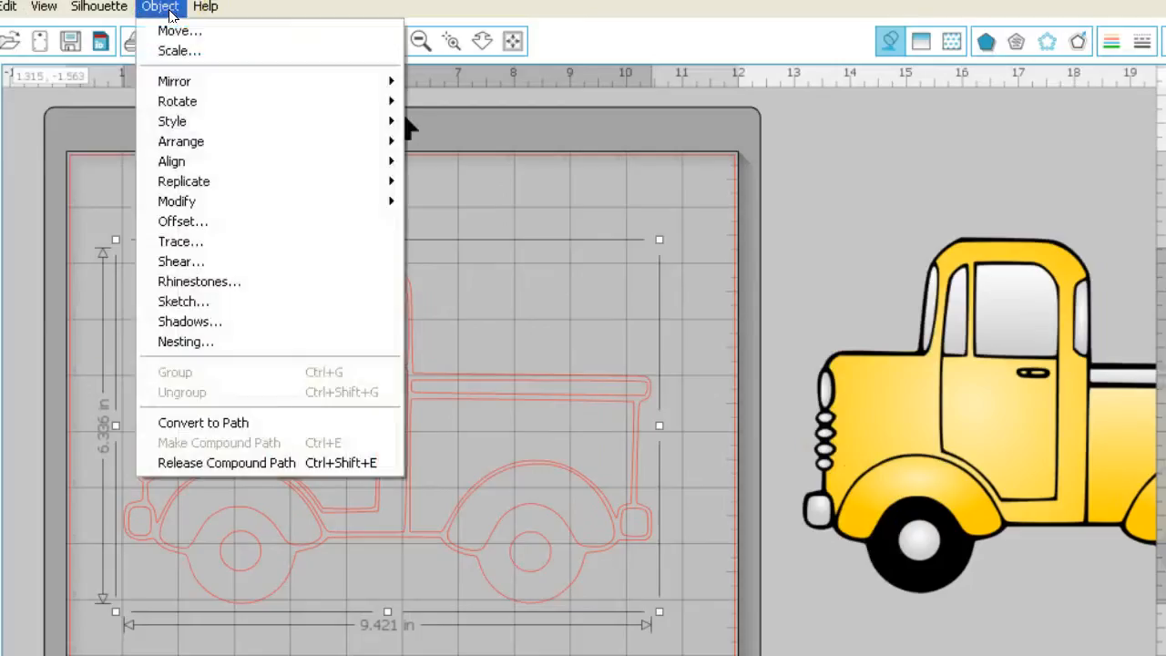
left_click(254, 462)
right_click(378, 374)
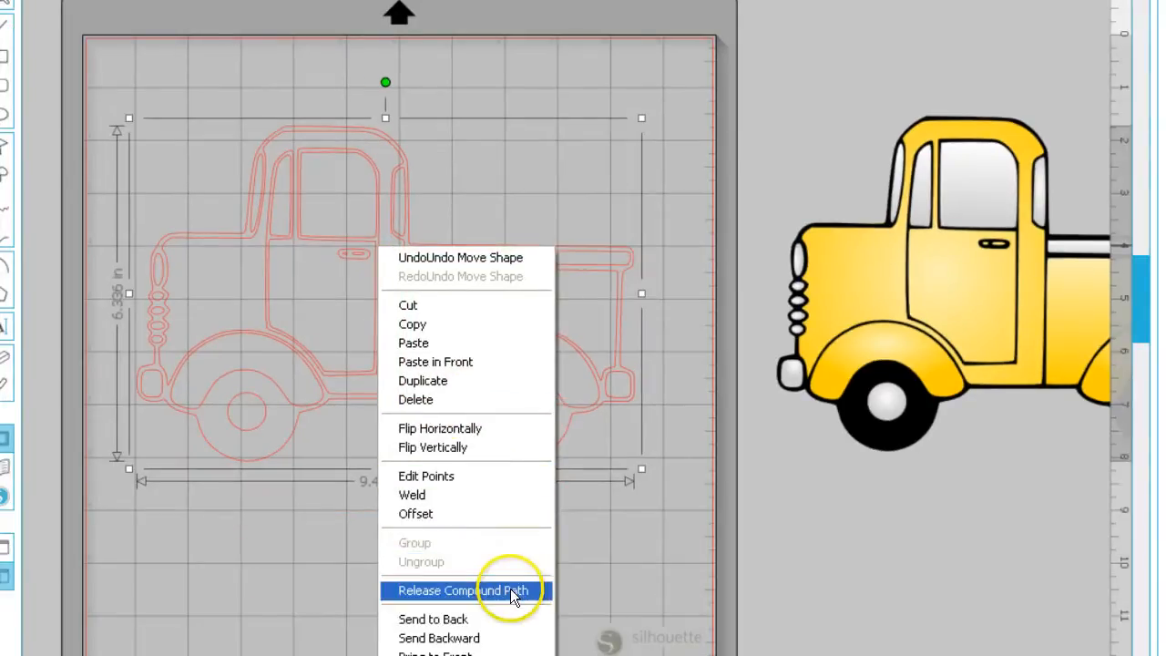
left_click(508, 590)
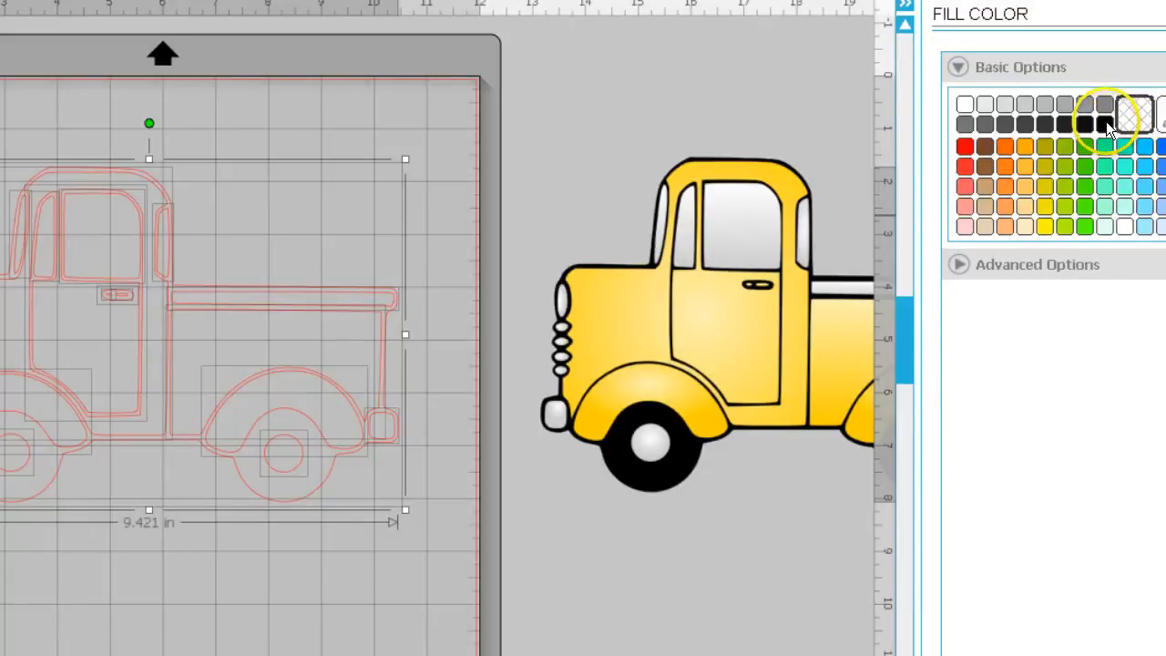
left_click(1104, 124)
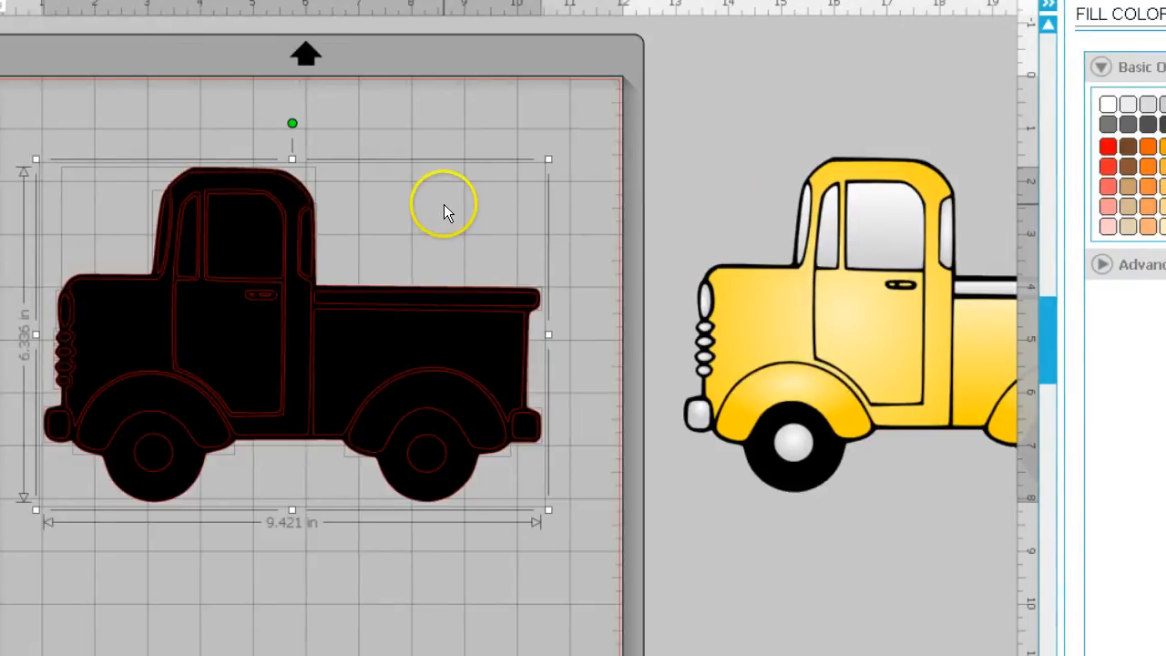
left_click(446, 209)
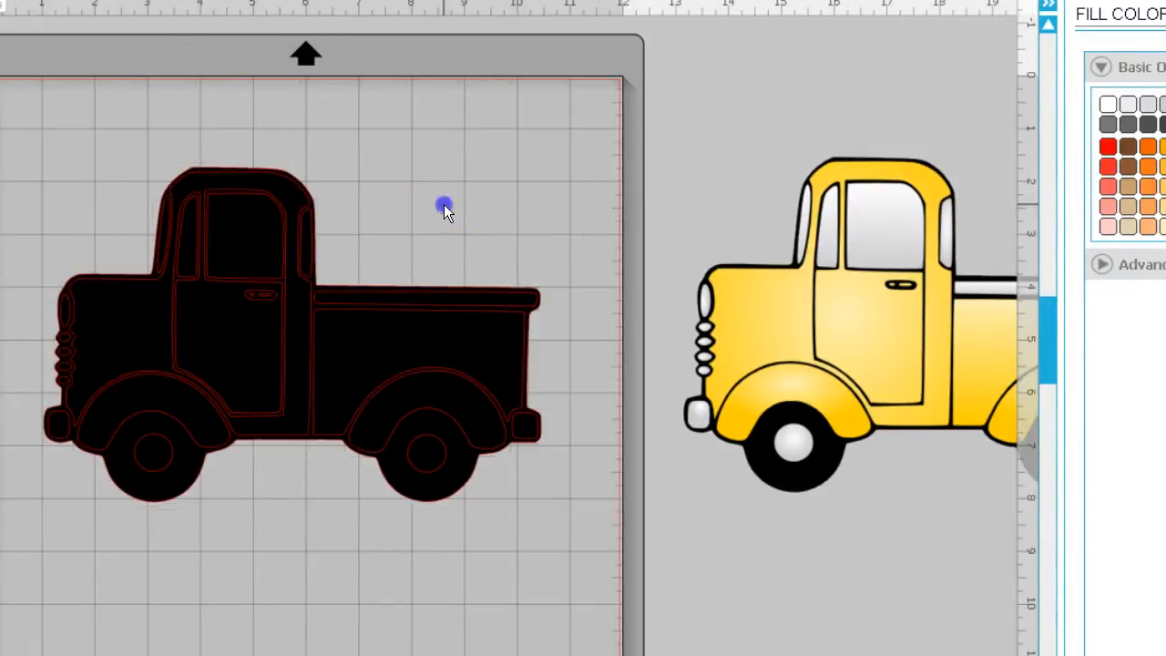
Fill the rail along the top of the truck bed with dark gray
left_click(426, 300)
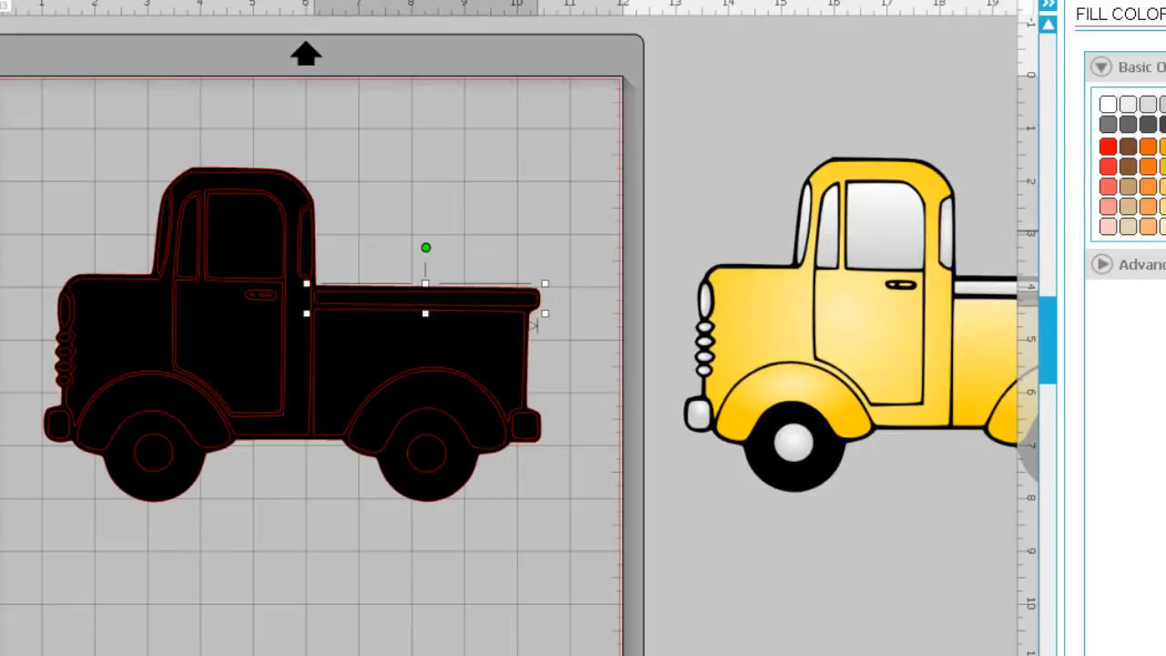
left_click(1127, 147)
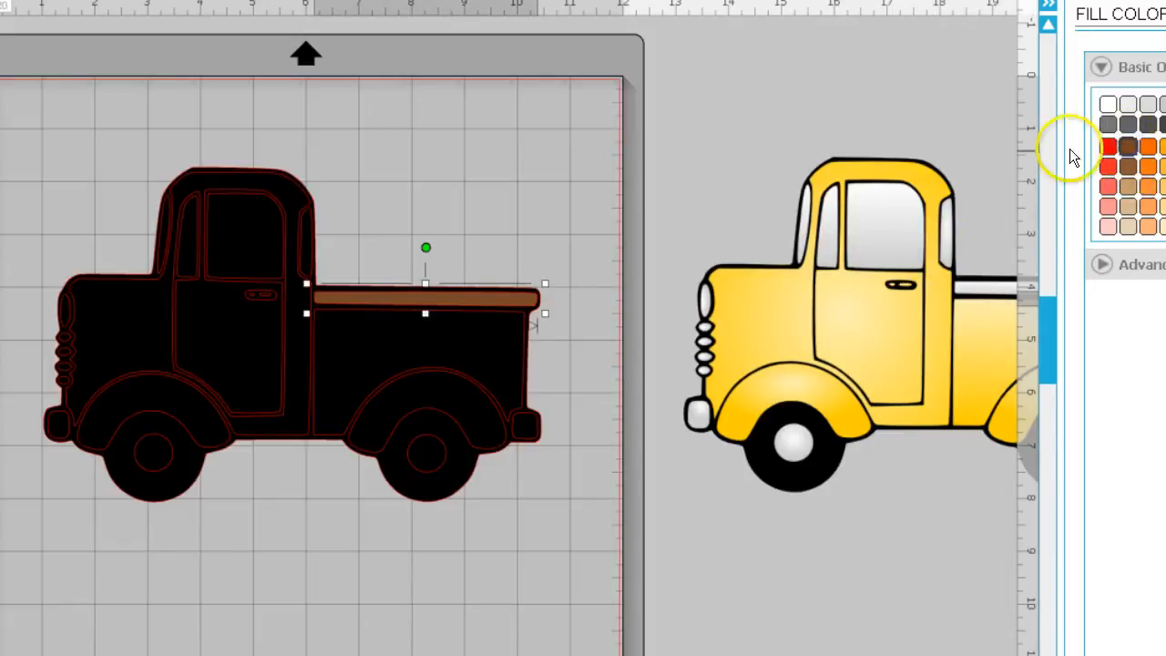
left_click(1147, 124)
Fill the side of the truck bed and the cab body with the darkest brown
left_click(370, 340)
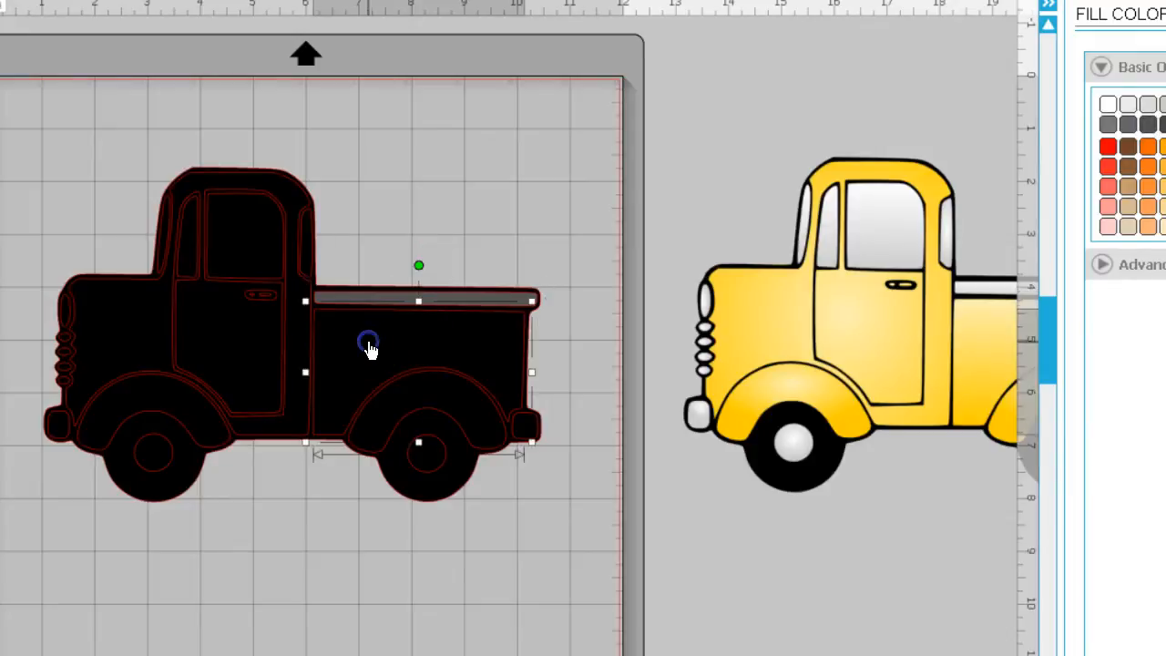
left_click(1128, 166)
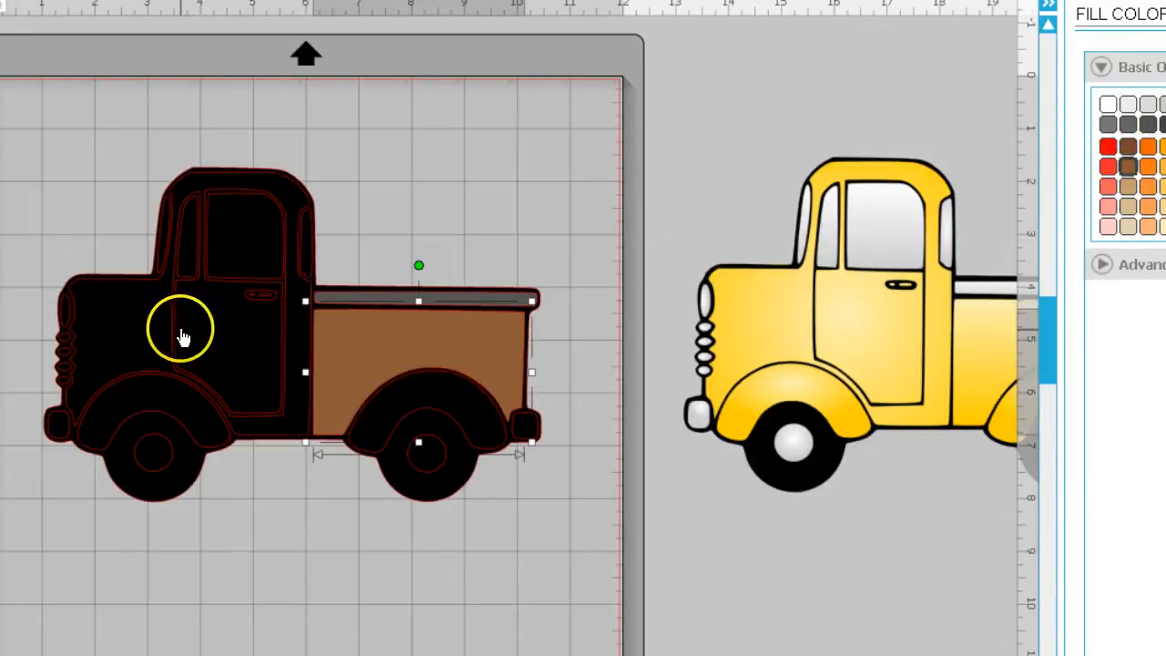
left_click(1127, 145)
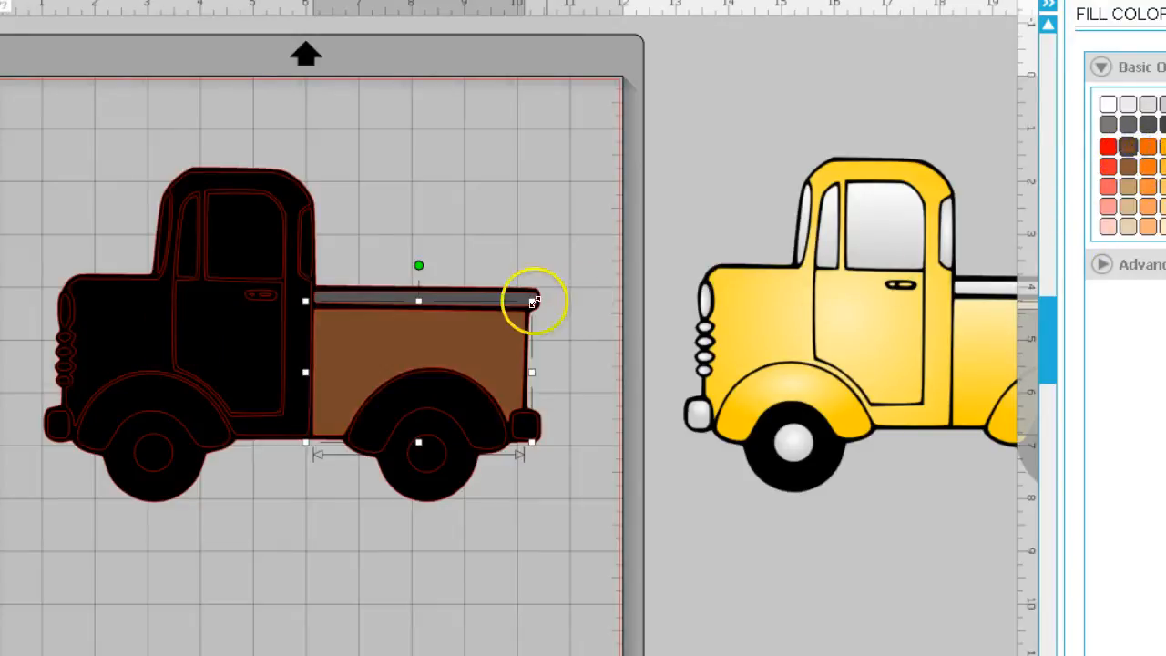
left_click(195, 328)
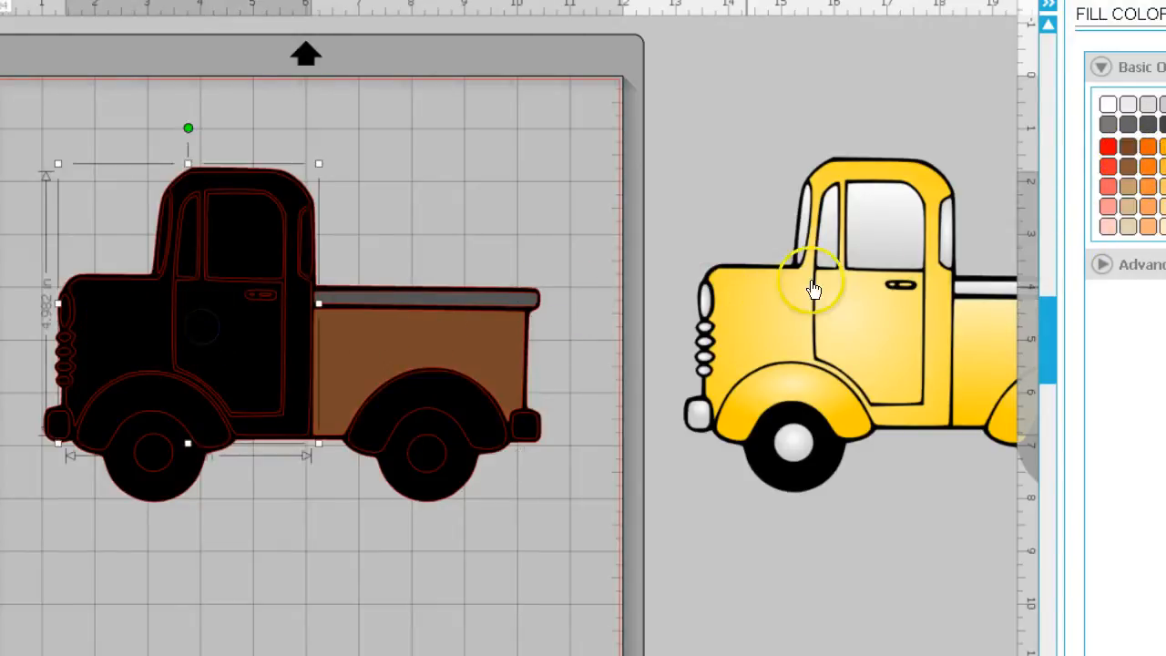
left_click(1127, 145)
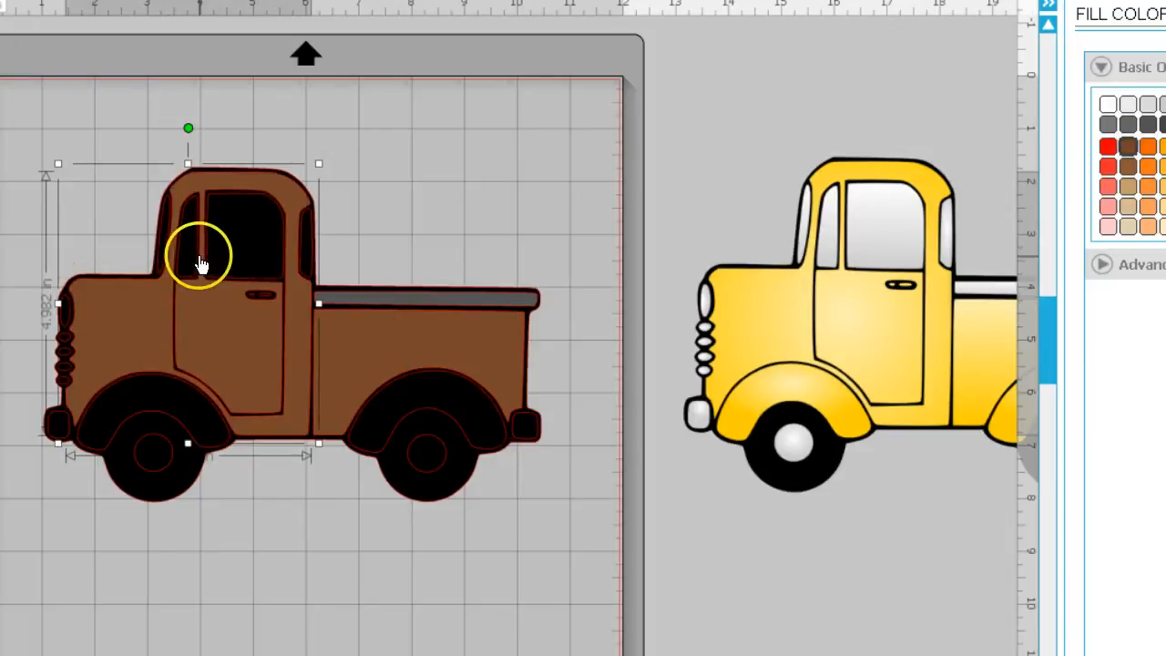
Fill the truck's door window, vent window, rear window and windshield with light gray
left_click(236, 255)
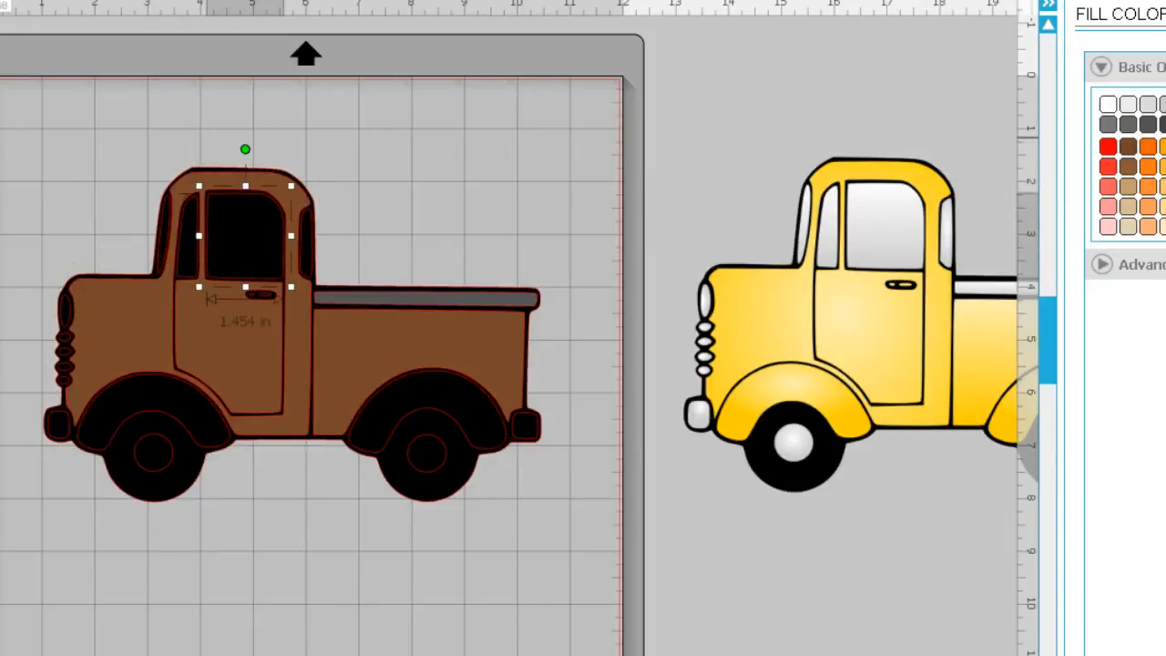
left_click(1127, 104)
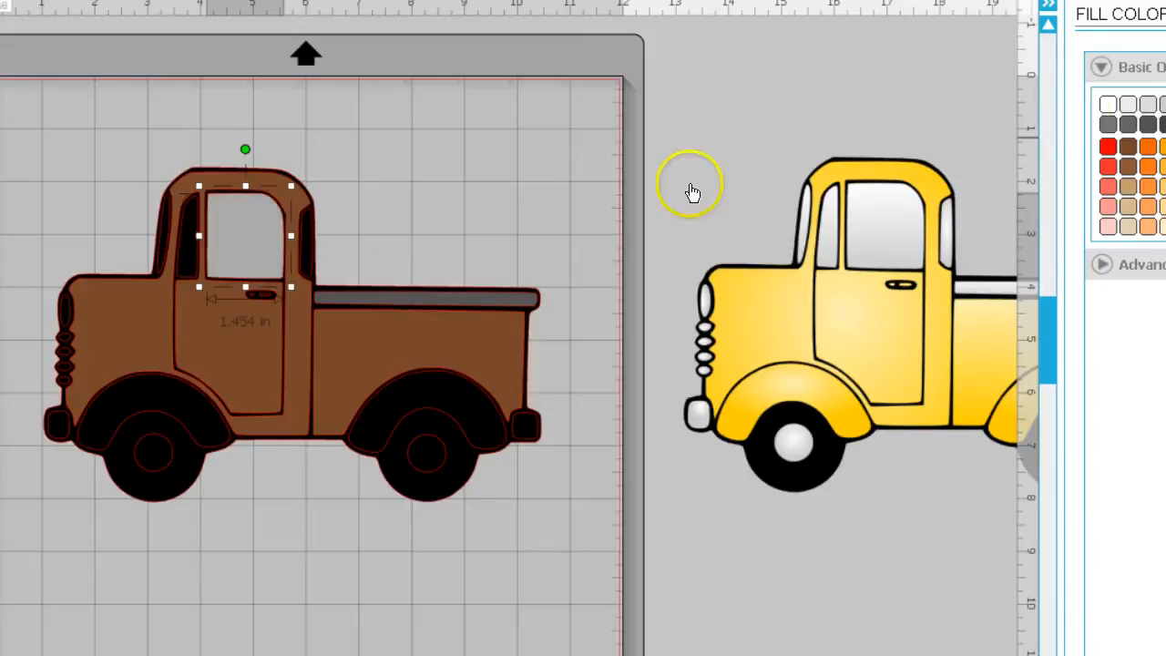
left_click(306, 240)
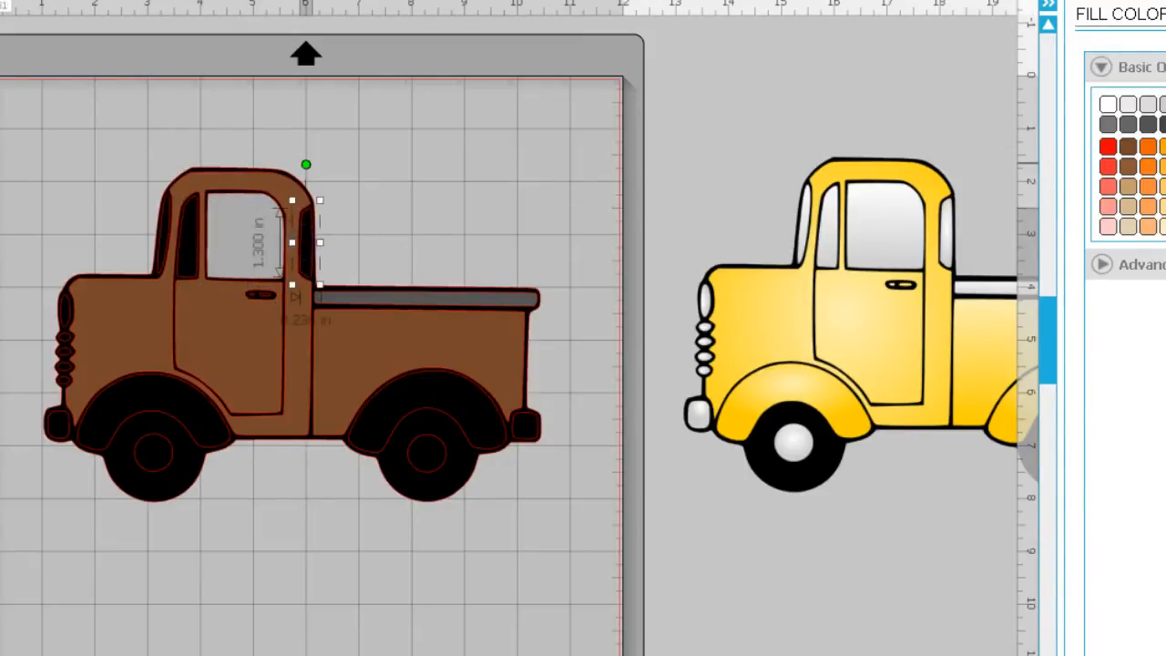
left_click(191, 237)
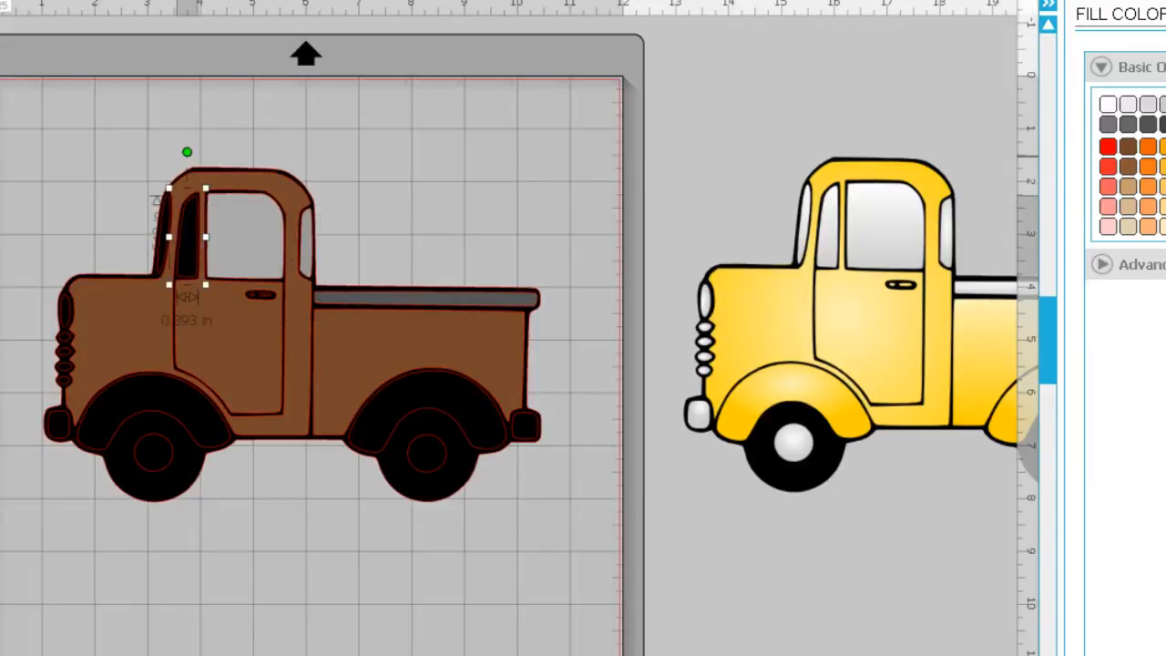
left_click(1164, 105)
left_click(163, 216)
left_click(1165, 105)
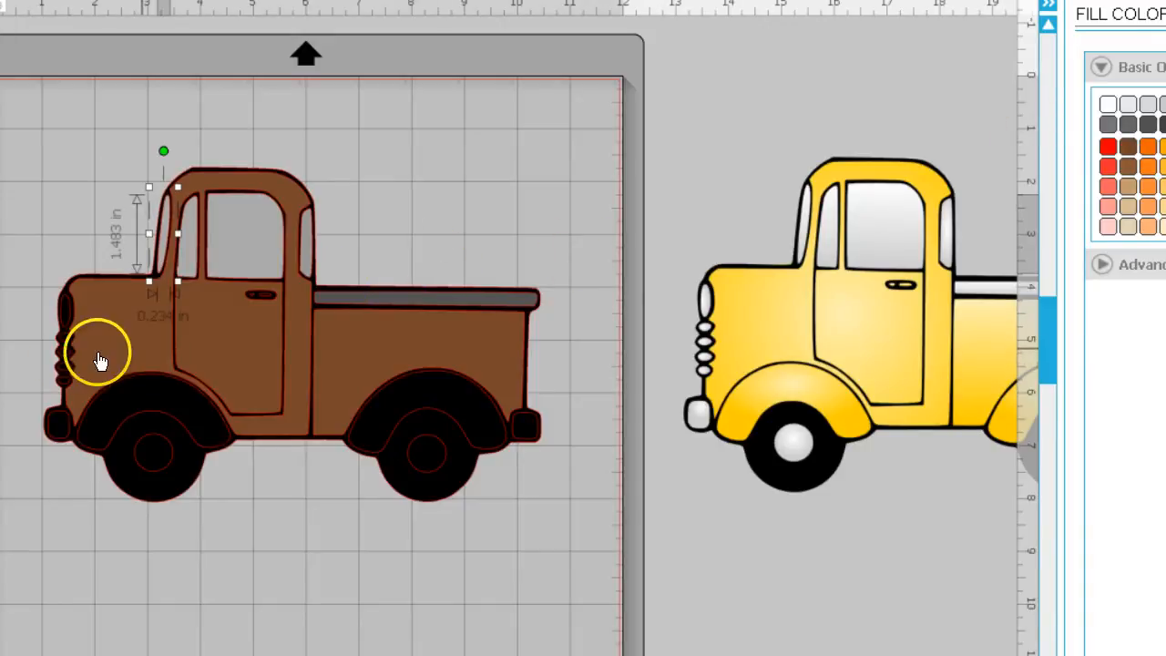
Fill the headlight and the four small grille pieces below it with light gray
left_click(64, 306)
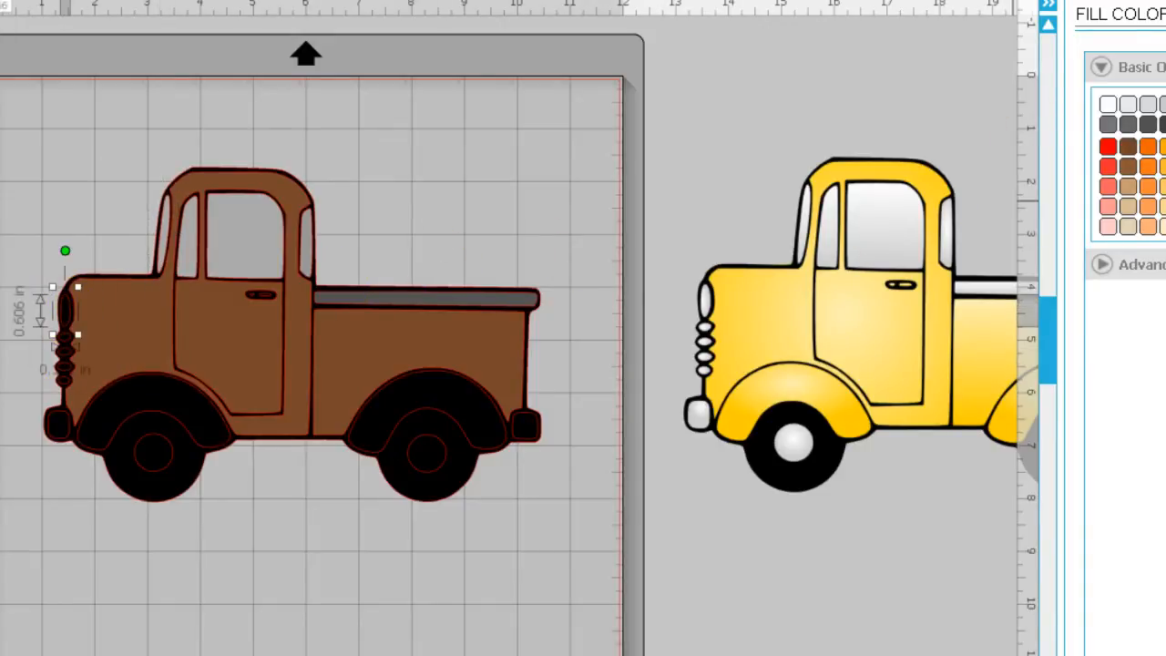
left_click(63, 334)
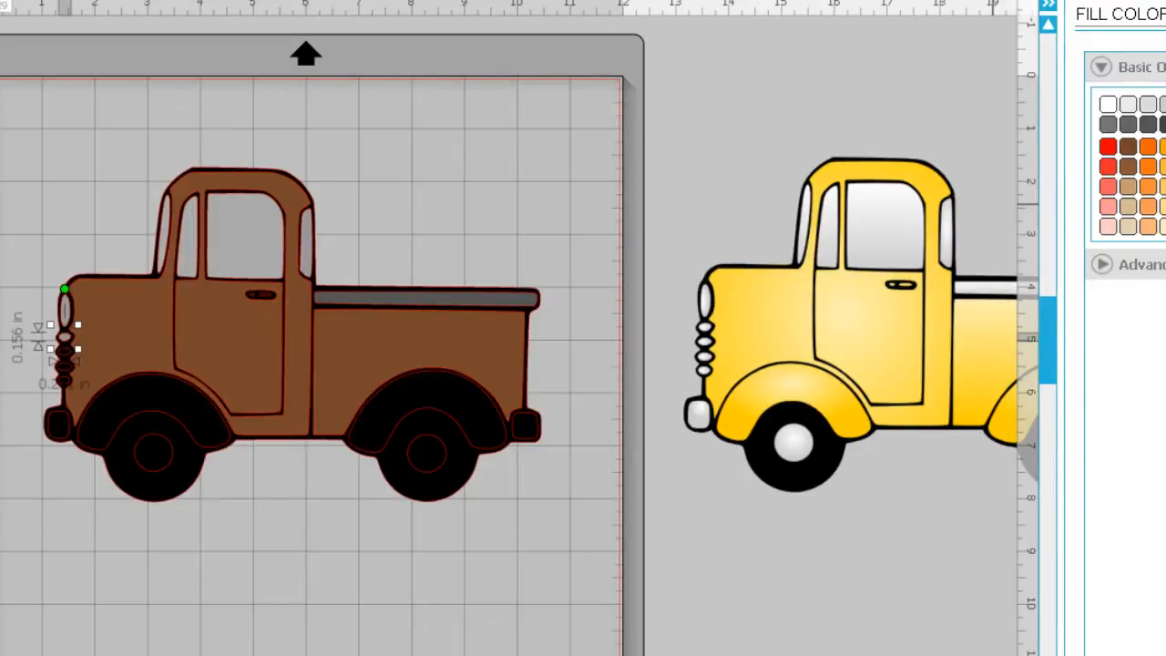
left_click(64, 347)
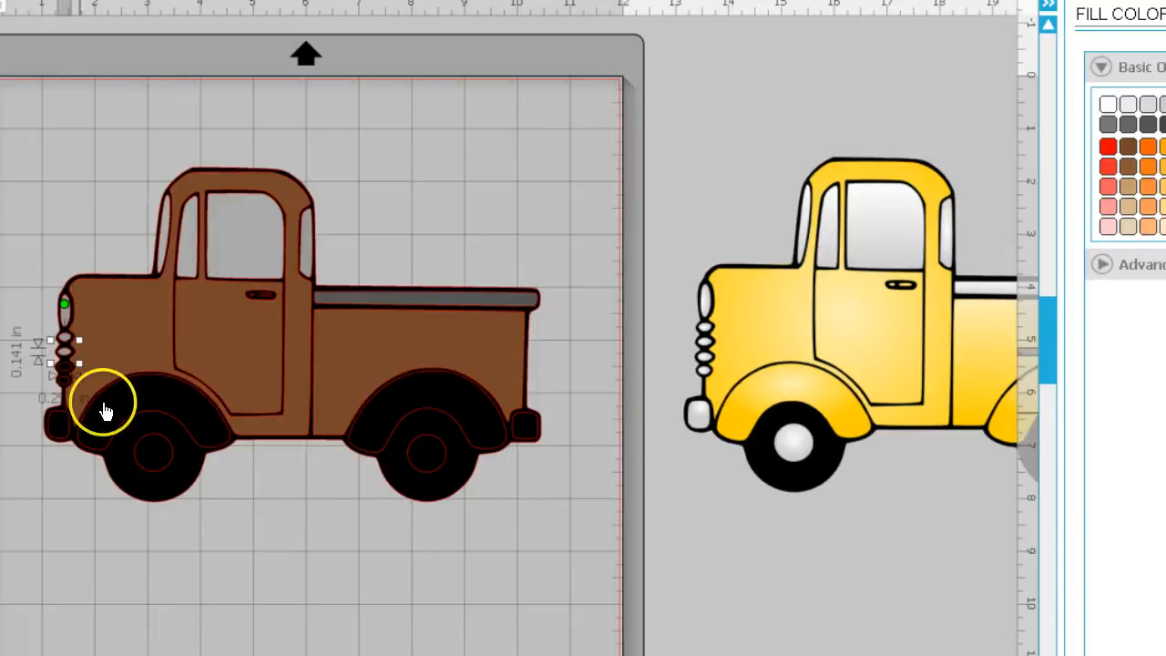
left_click(66, 367)
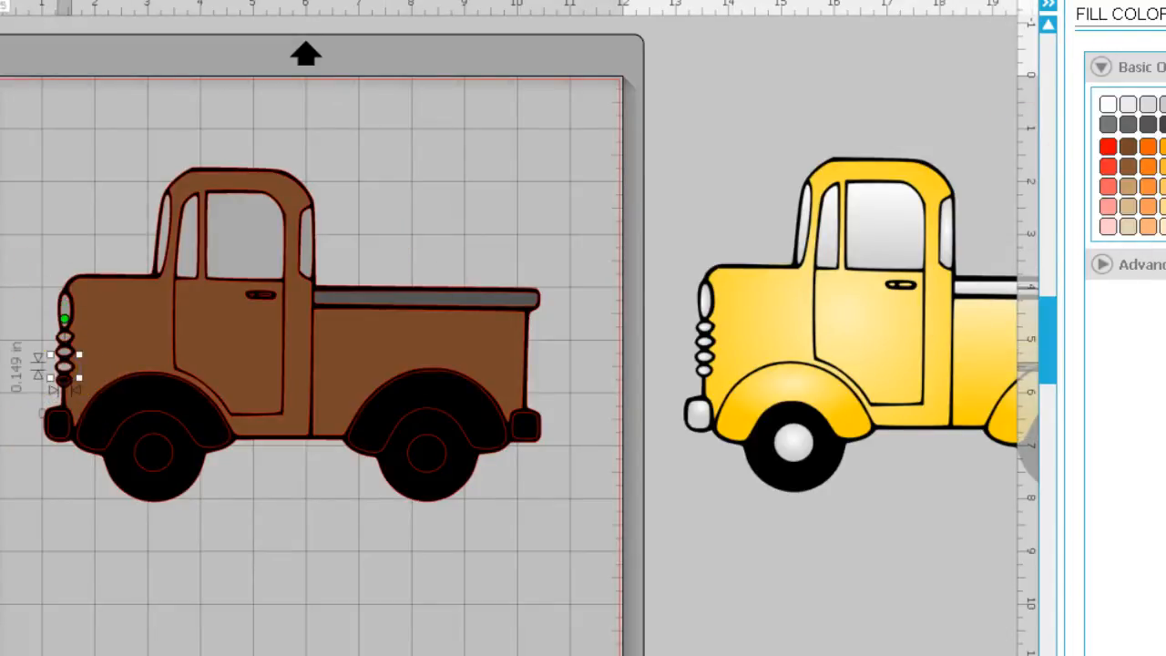
left_click(64, 380)
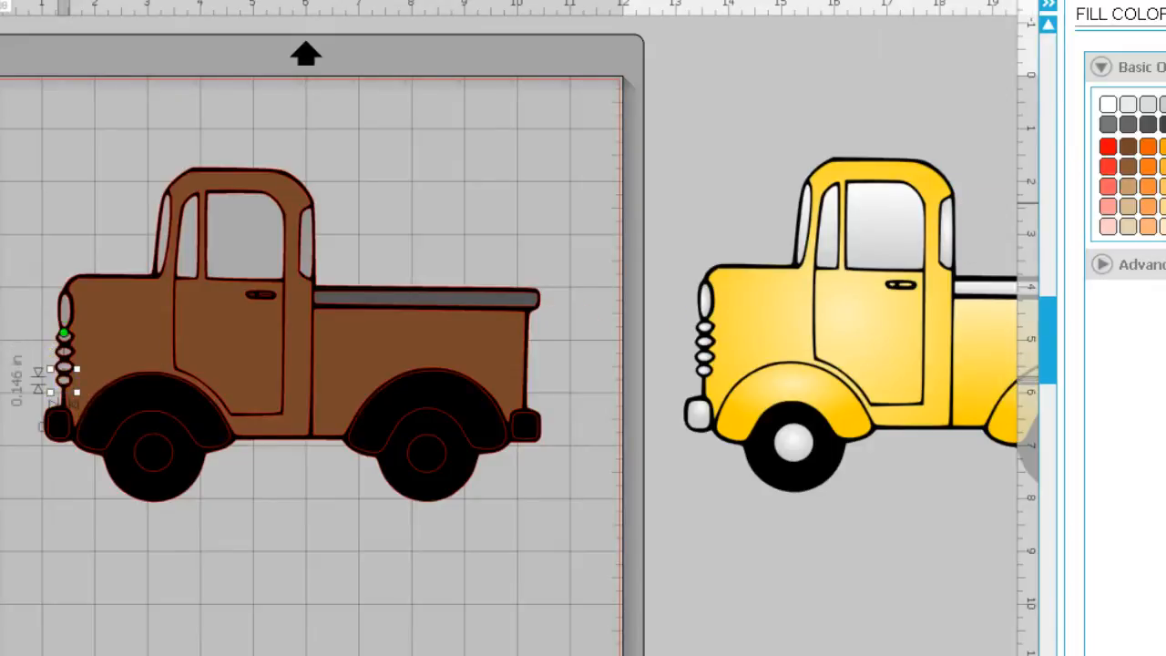
Fill the truck's front bumper with dark gray and both wheel fenders with medium tan
left_click(57, 423)
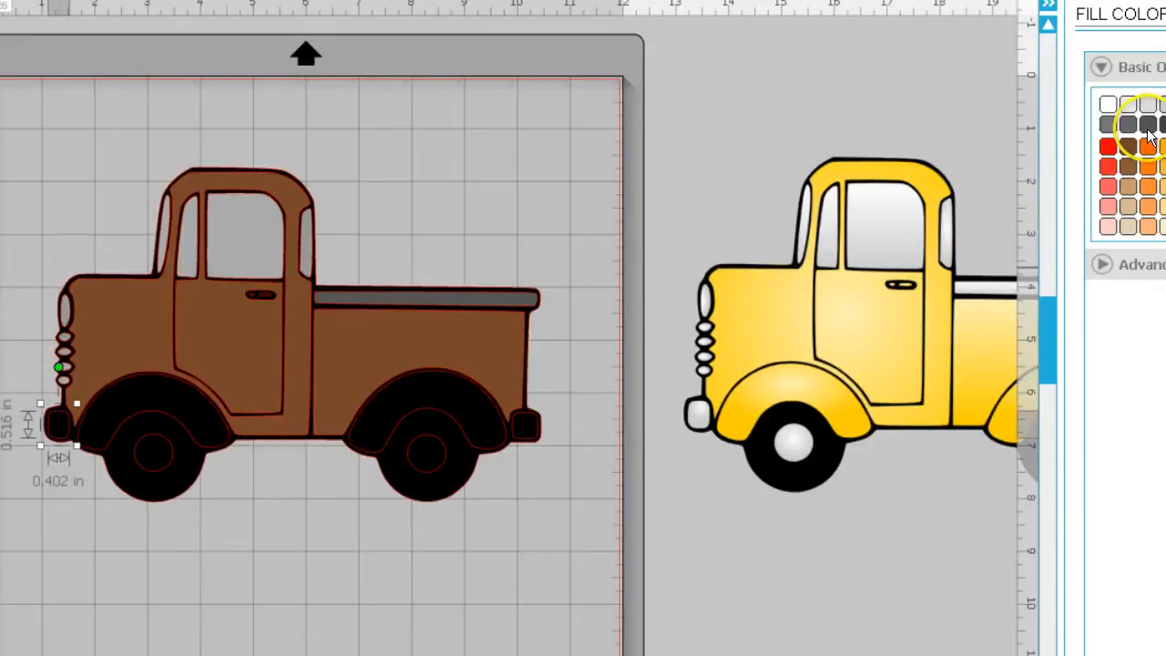
left_click(168, 400)
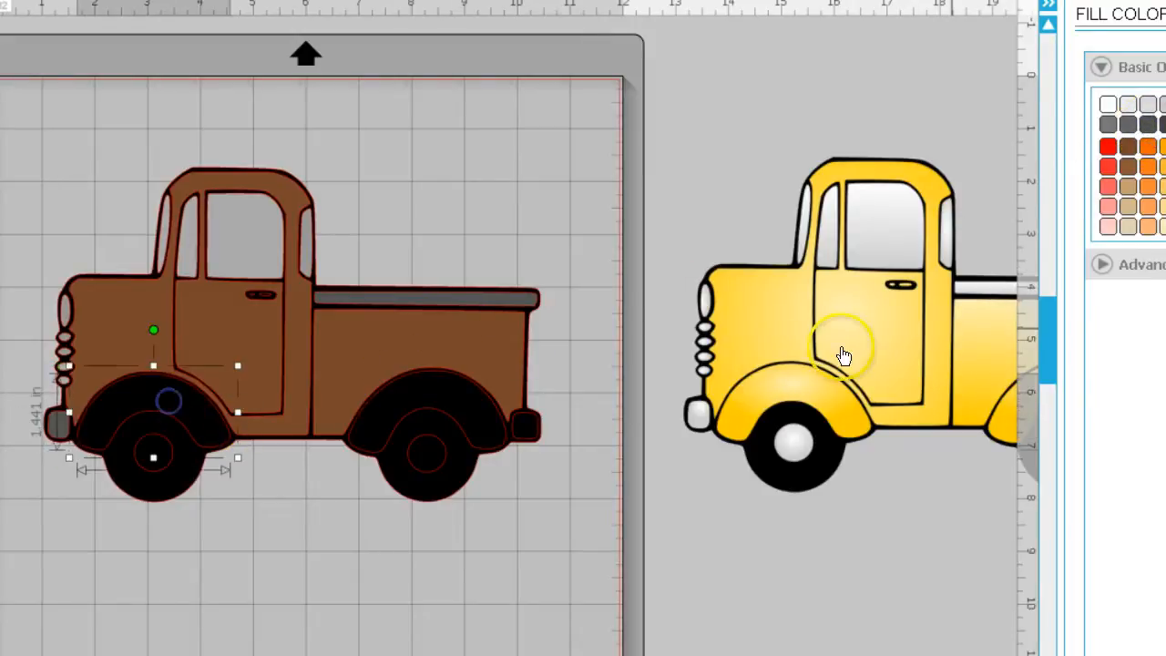
left_click(1127, 186)
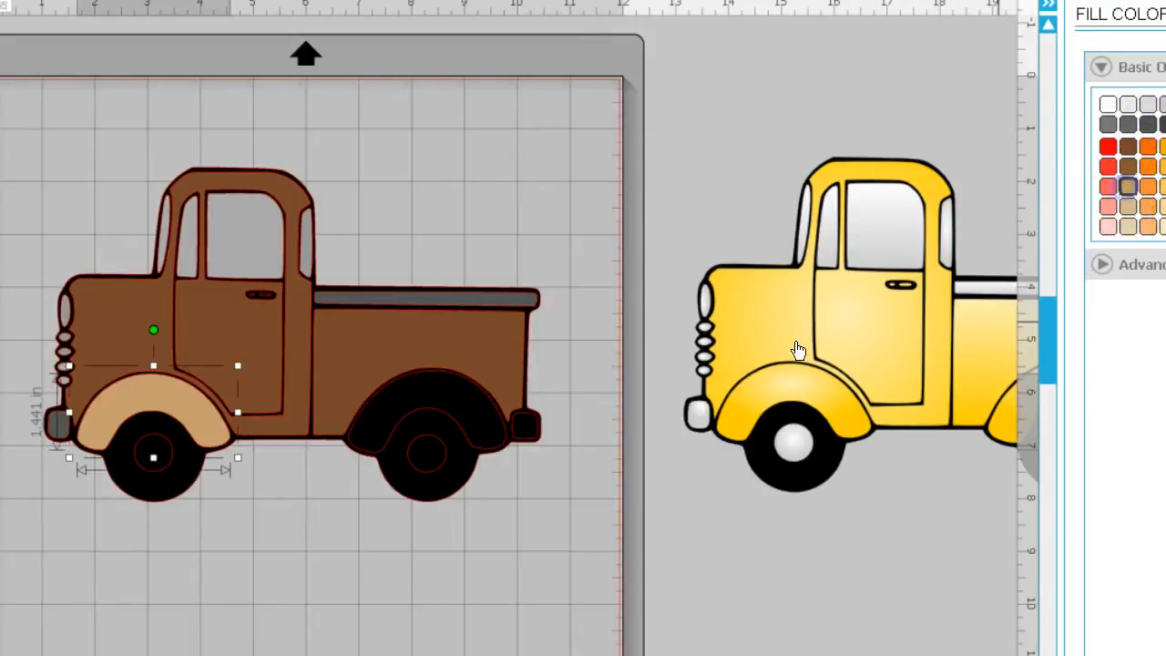
left_click(386, 411)
left_click(1128, 185)
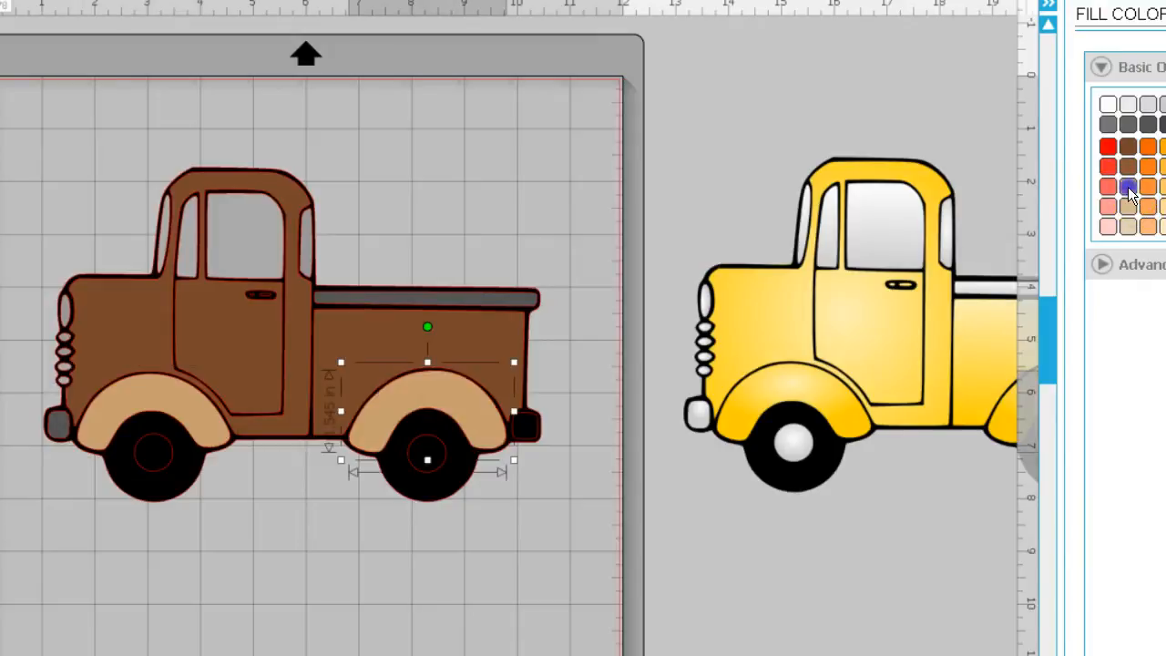
Fill the hubcaps of the rear and front wheels with white
left_click(430, 451)
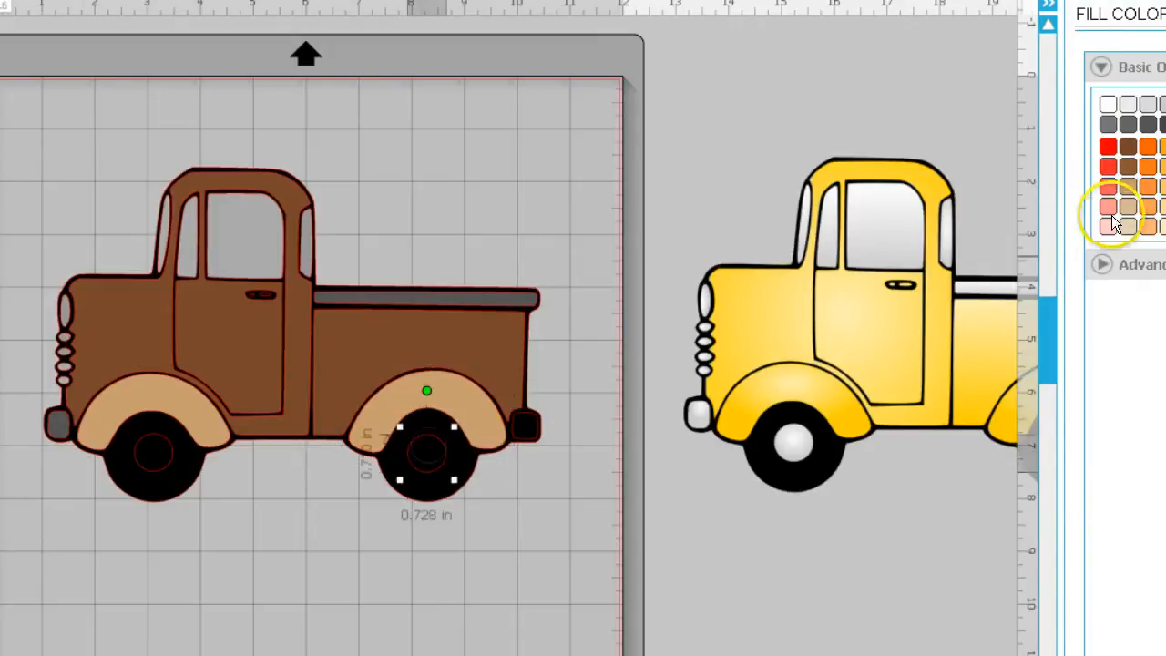
left_click(1107, 104)
left_click(151, 456)
left_click(1109, 105)
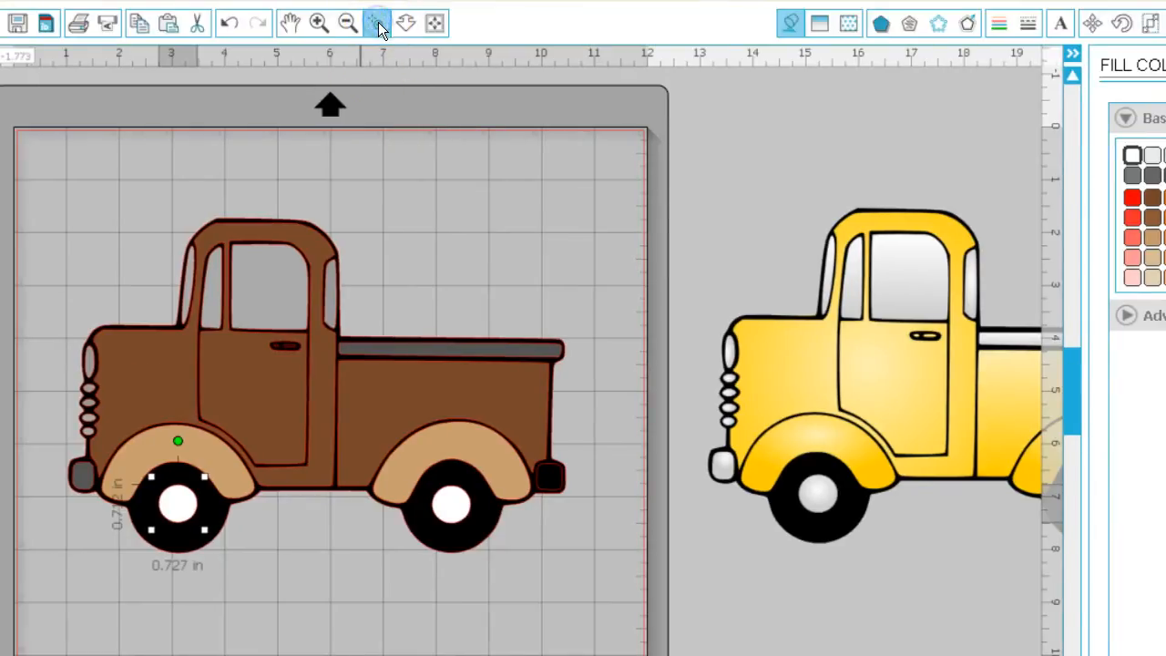
Fill the two small door handle pieces with the dark gray sampled from the truck bed rail
left_click(377, 24)
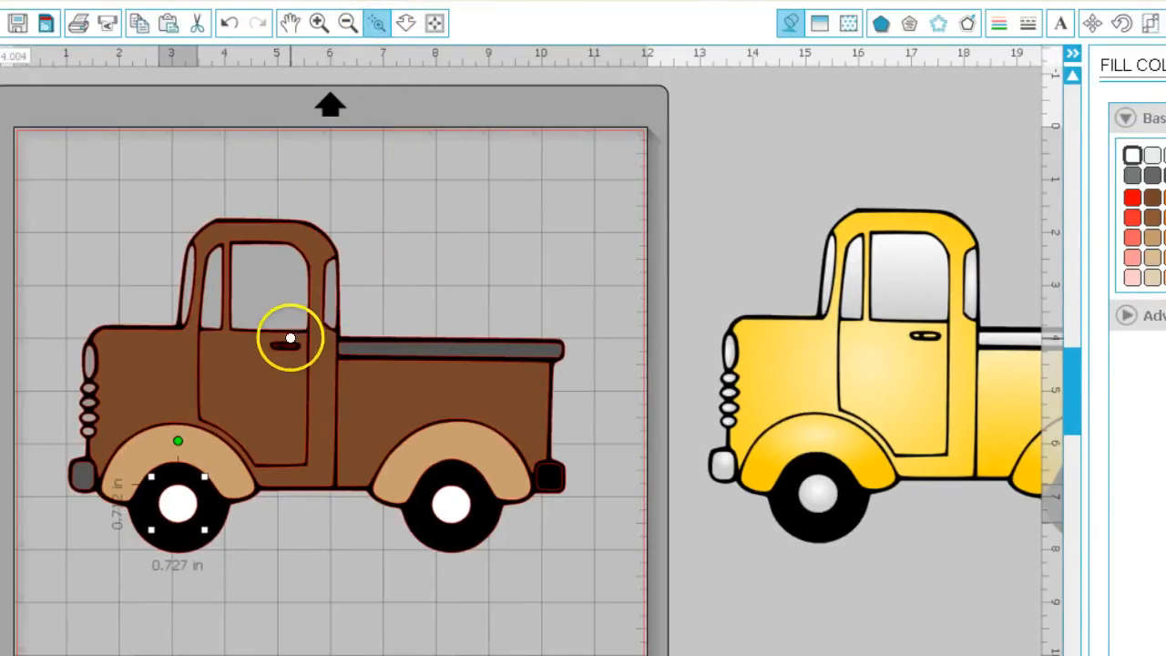
left_click(288, 349)
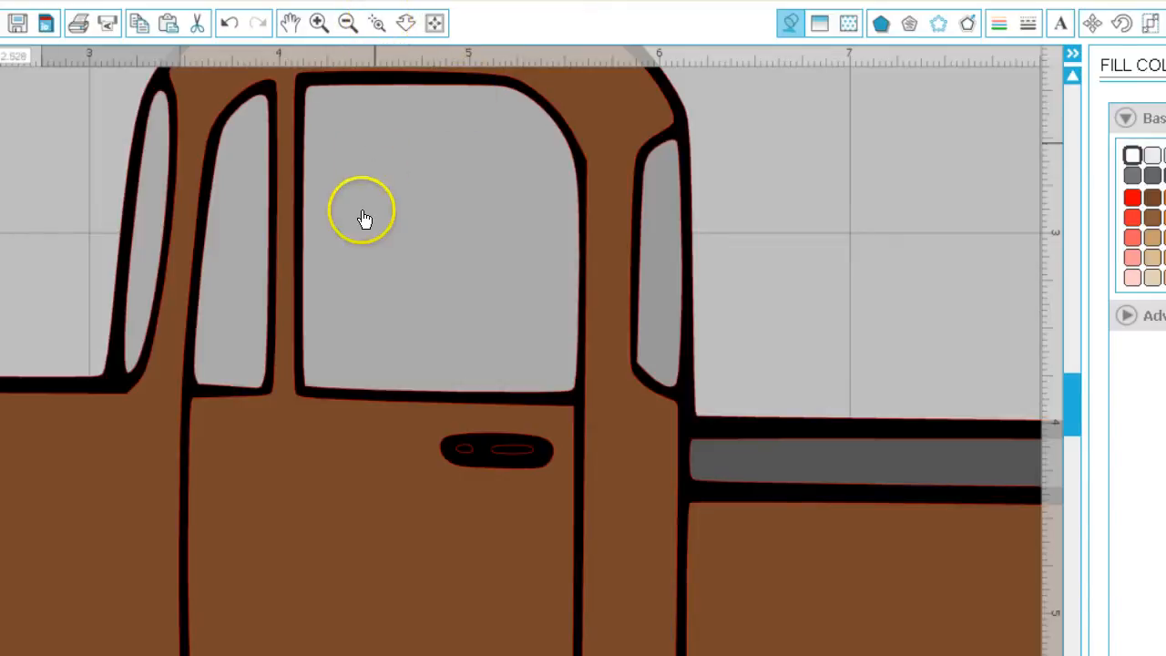
left_click(517, 455)
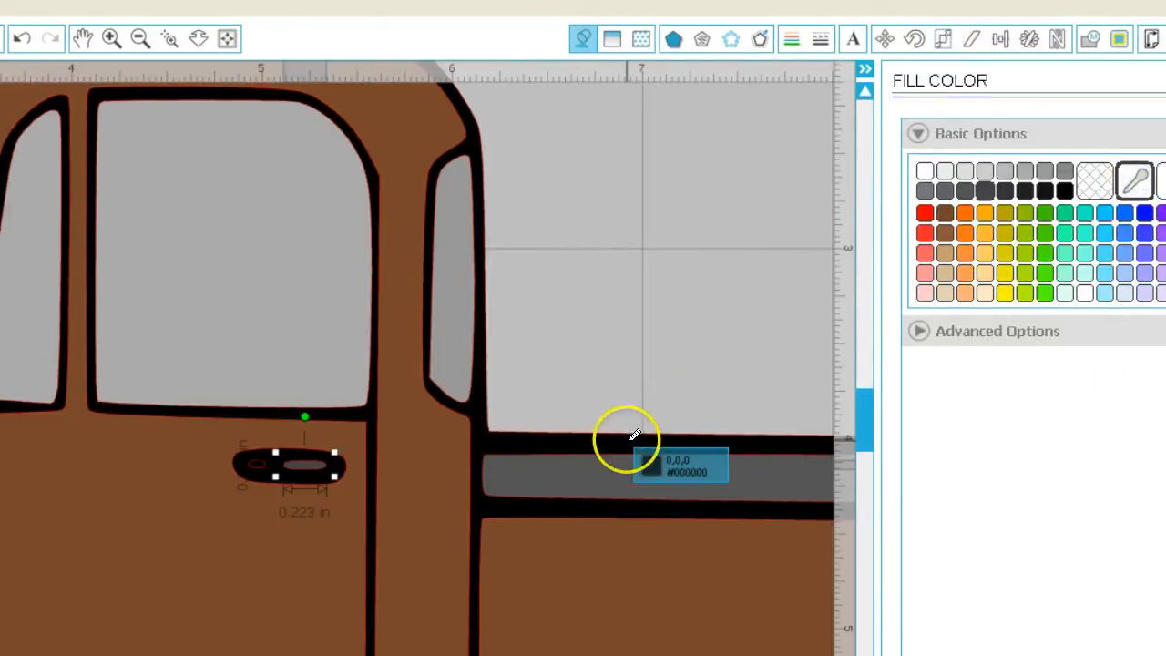
left_click(619, 476)
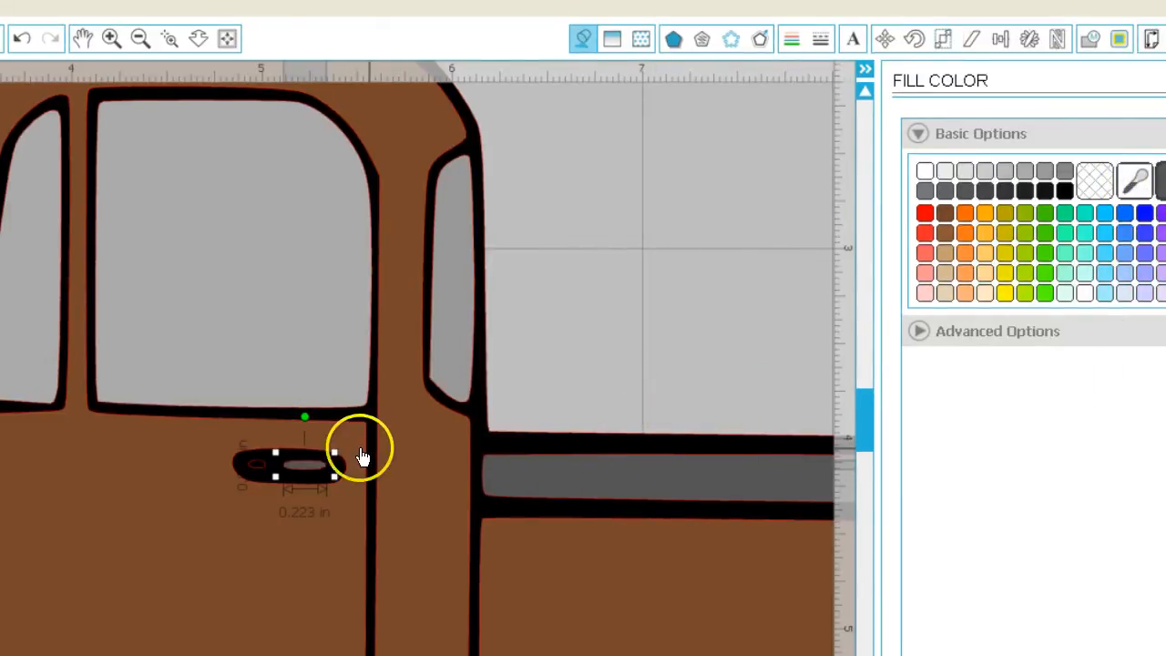
left_click(261, 466)
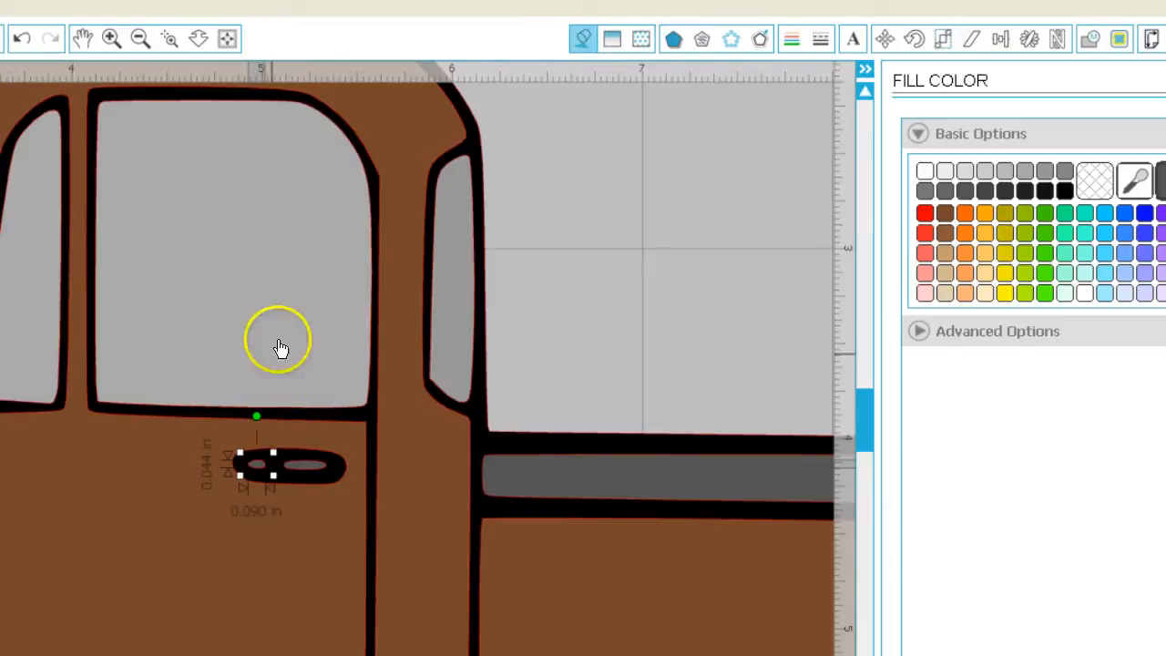
left_click(227, 38)
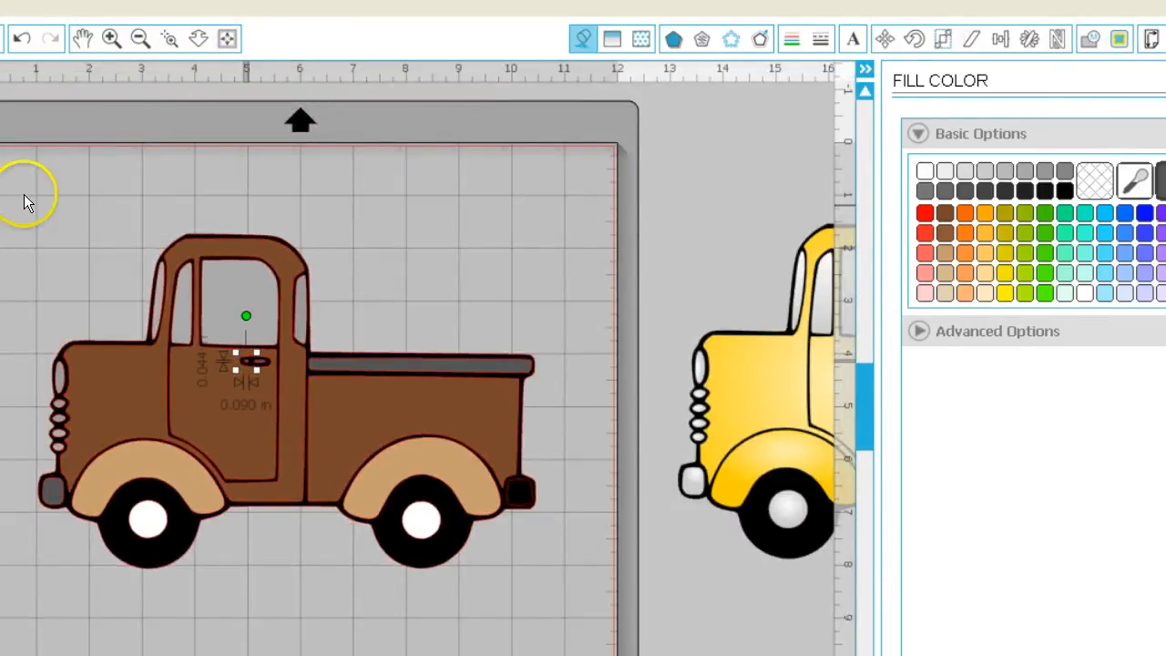
Change the line color of all the brown truck's pieces to black
left_click_drag(31, 193, 590, 628)
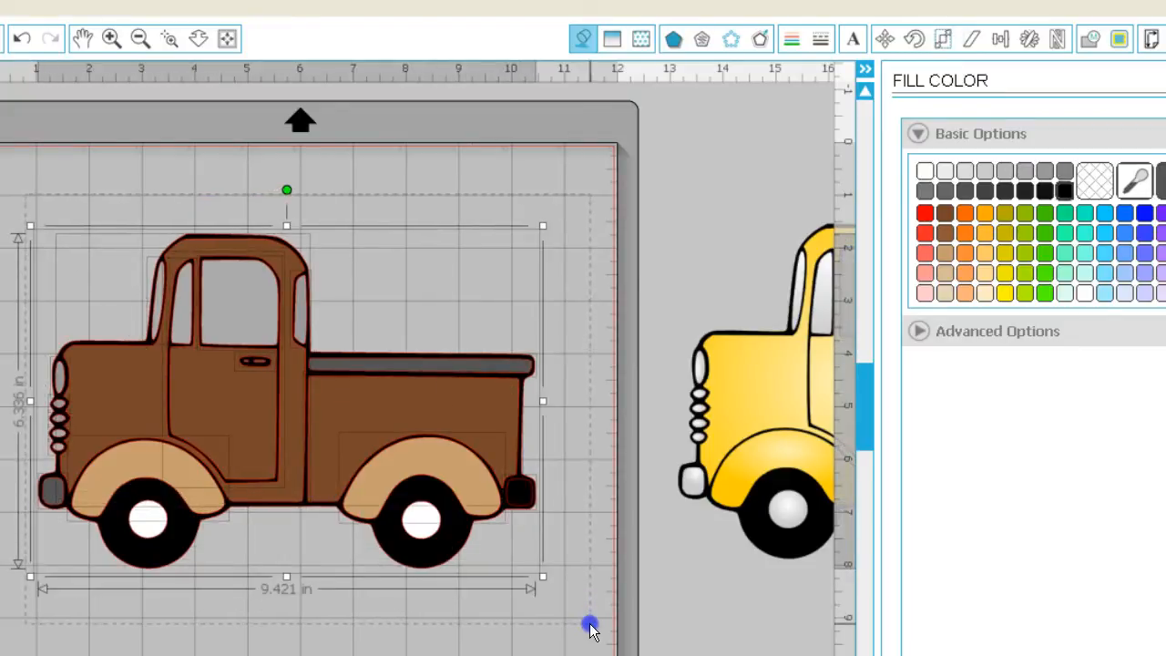
left_click(791, 39)
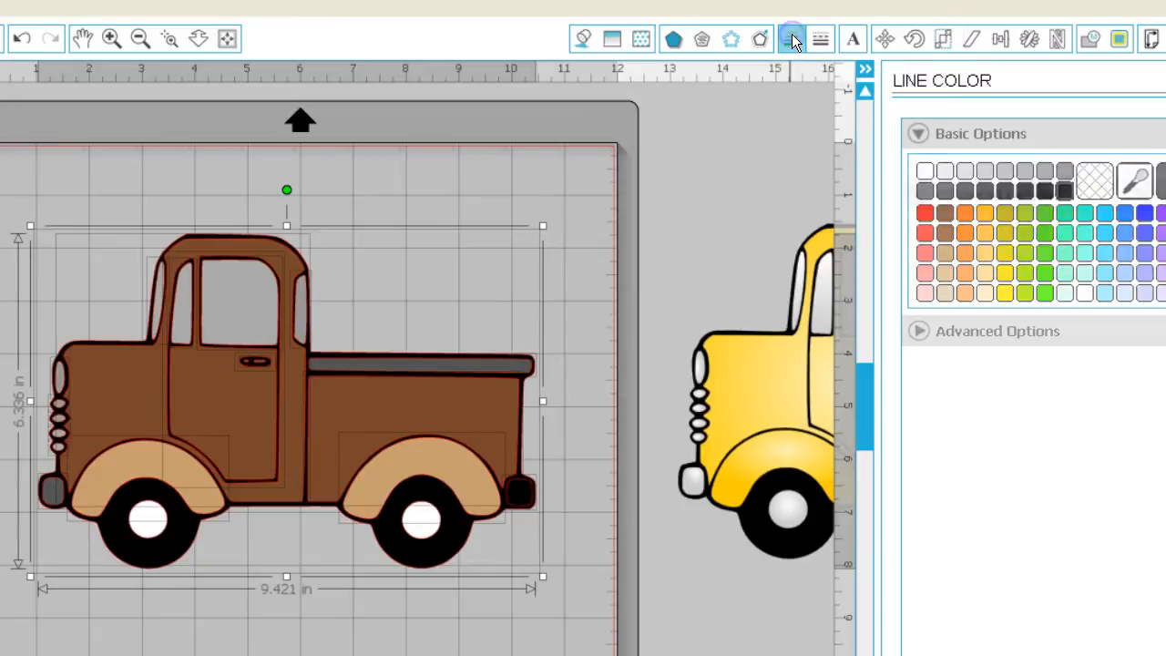
left_click(1066, 192)
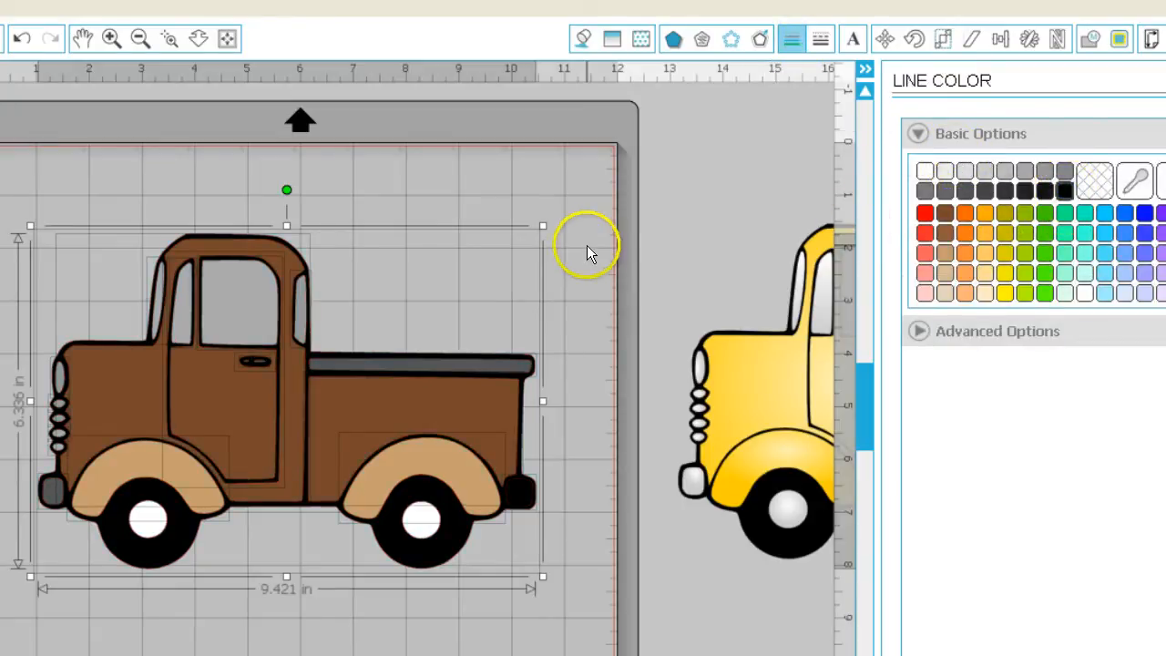
left_click(567, 211)
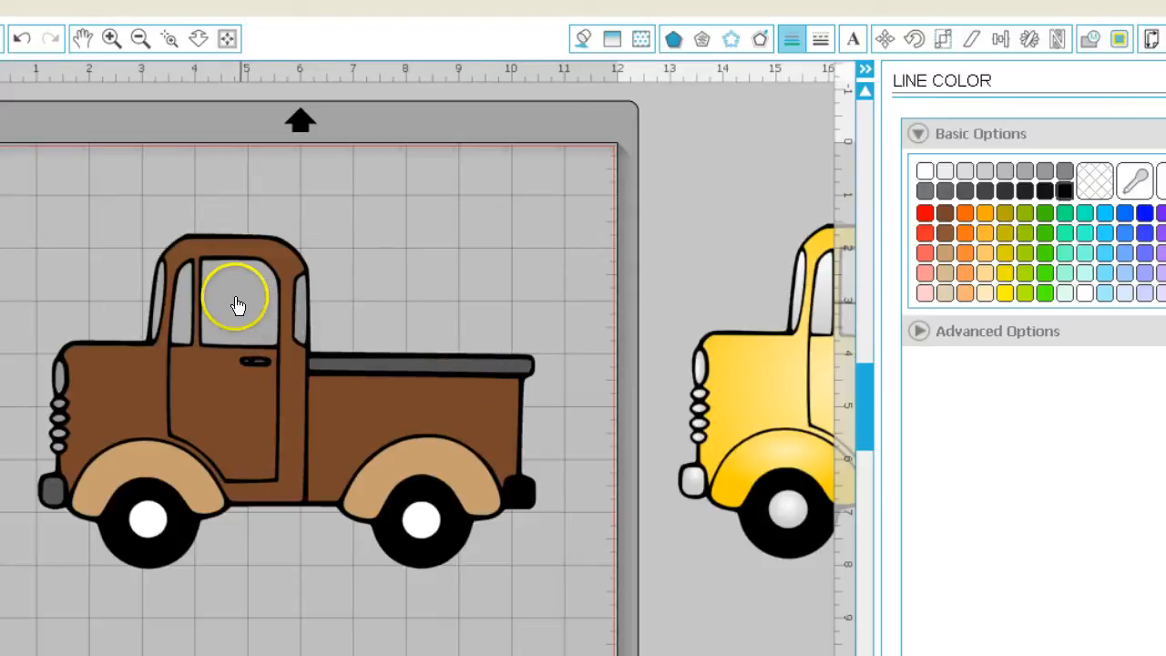
Group all the truck pieces, shifting them slightly right on the mat, and show the group's cut lines
left_click_drag(18, 187, 615, 608)
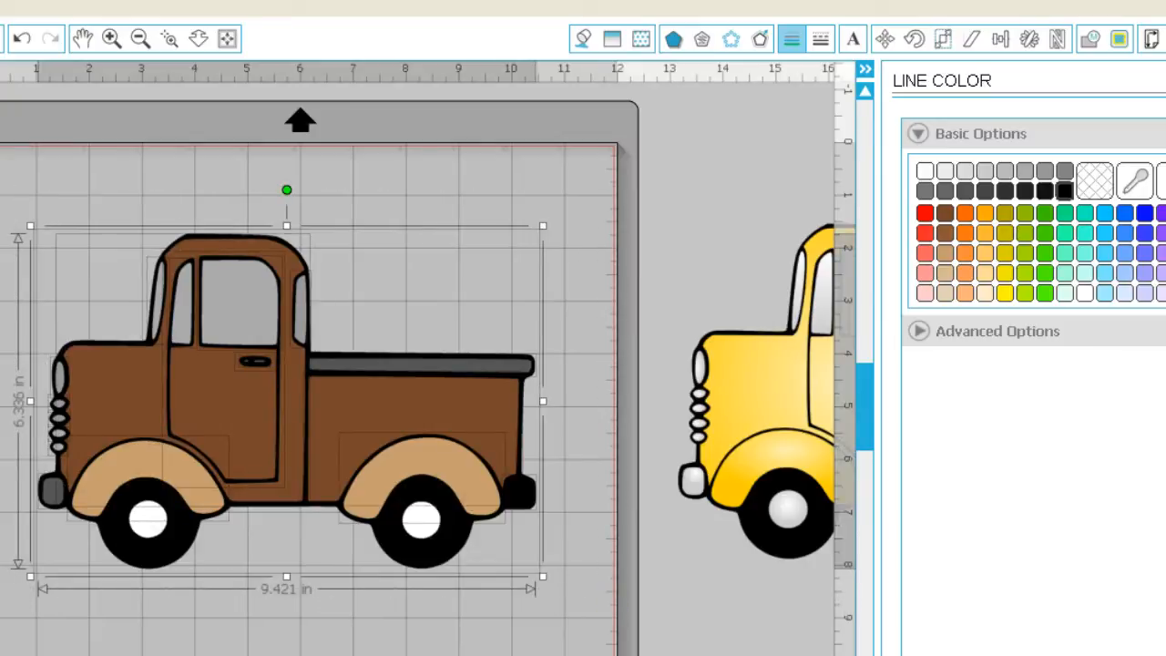
key("ctrl+g")
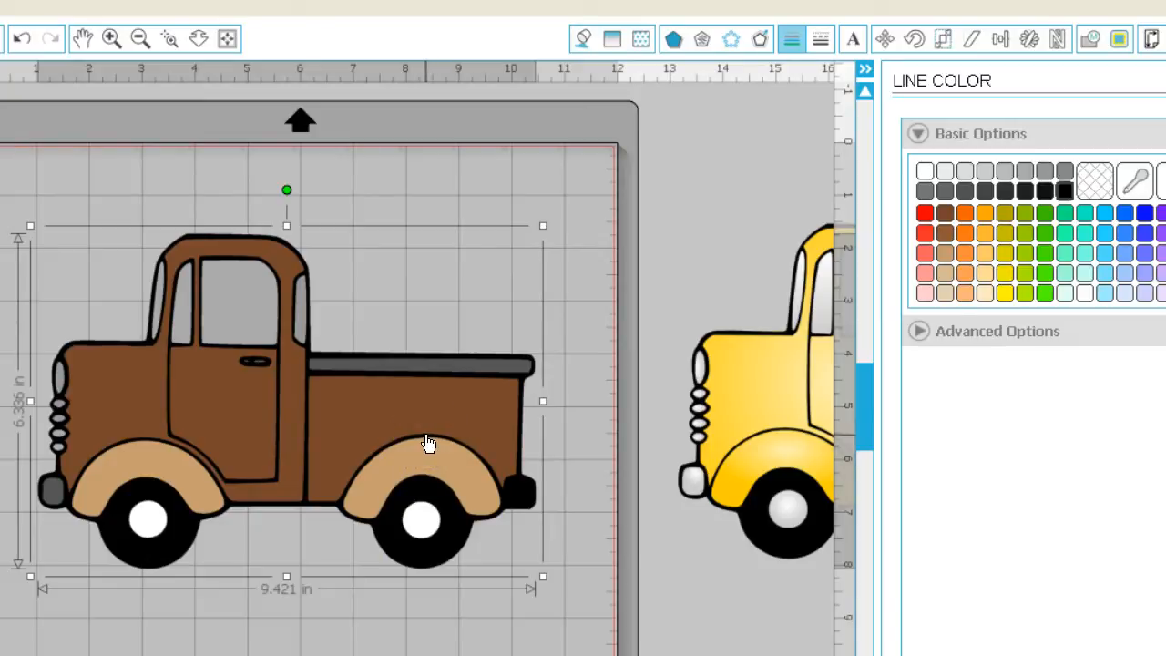
left_click_drag(428, 443, 450, 433)
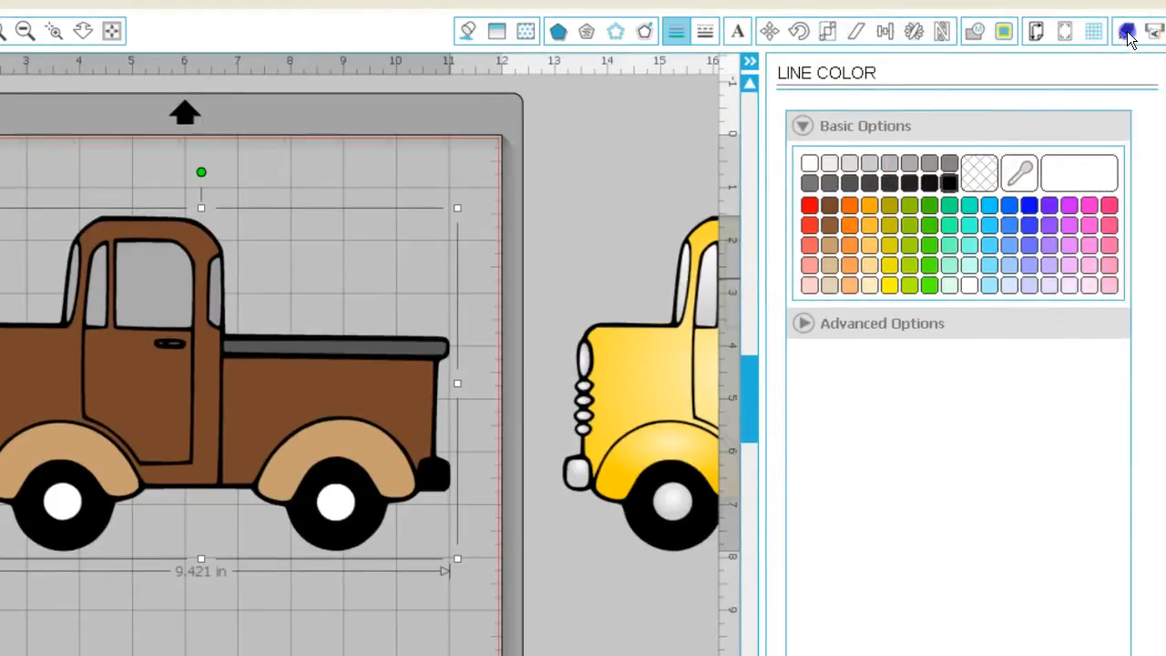
left_click(1165, 39)
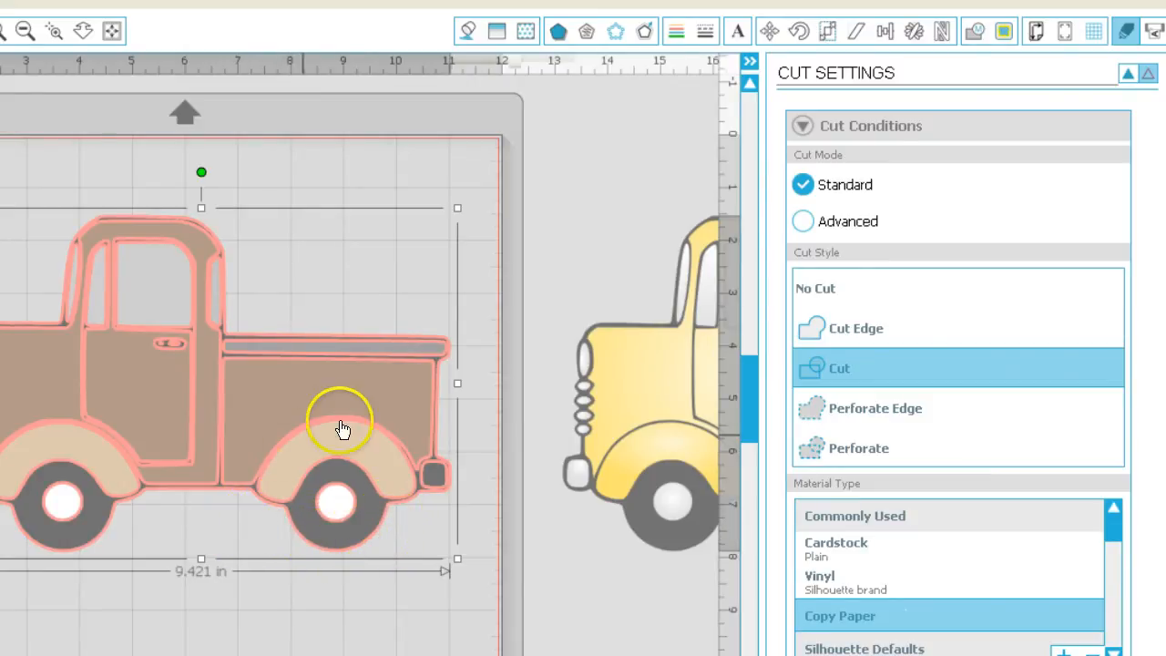
Try a rounded offset around the truck, lowering the distance step by step and applying it at 0.0052 in
left_click(647, 31)
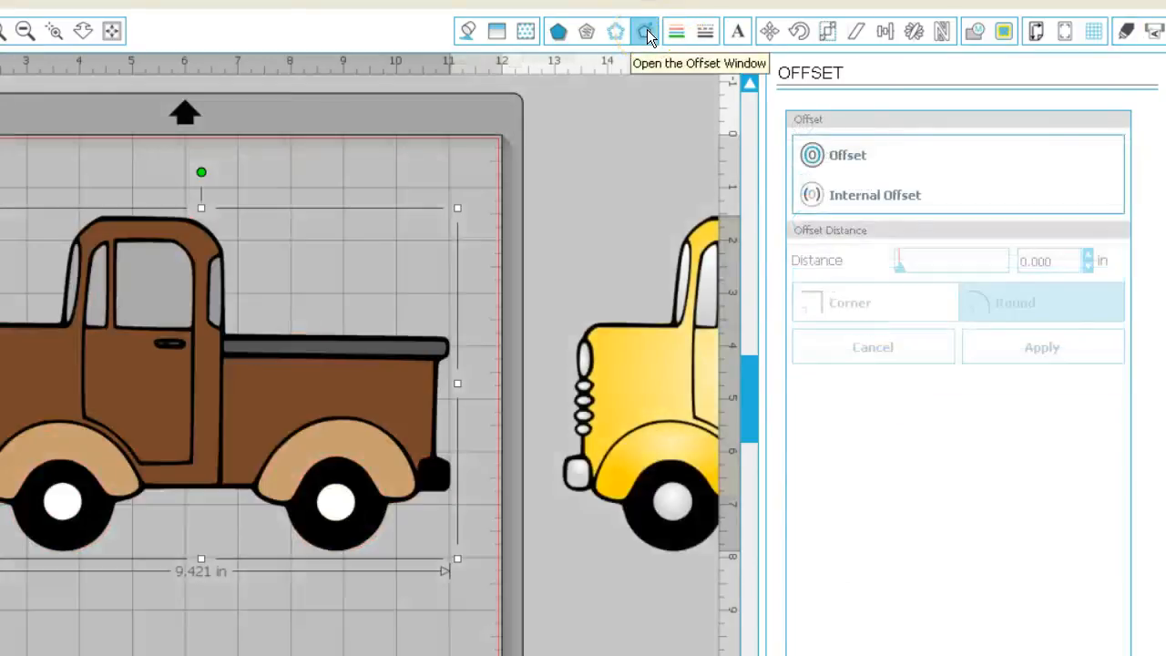
left_click(836, 157)
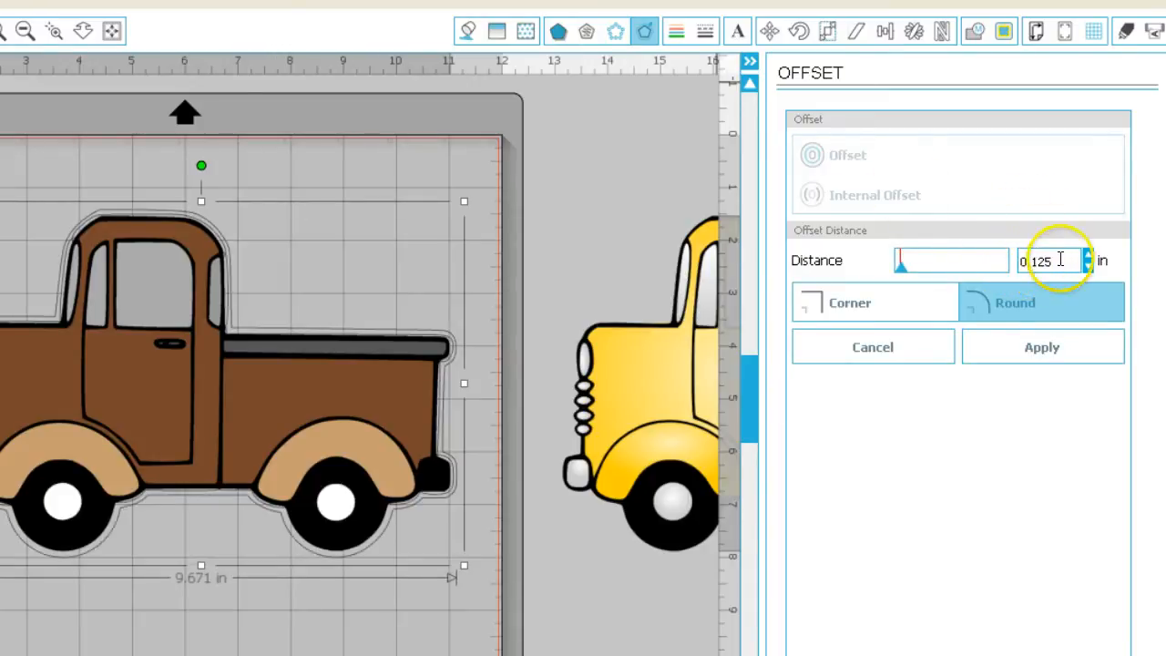
left_click(1088, 263)
left_click(1087, 263)
left_click(1087, 264)
left_click(1088, 263)
left_click(1087, 263)
left_click(1088, 263)
left_click(1087, 264)
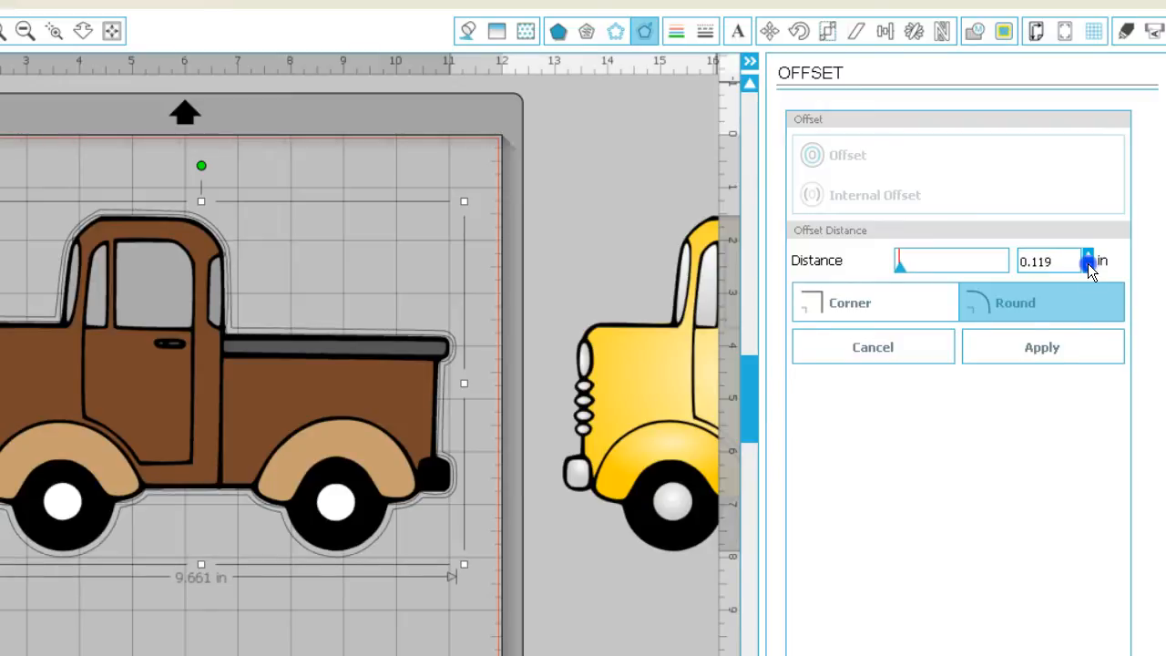
left_click(1087, 263)
left_click(1087, 263)
left_click(1088, 263)
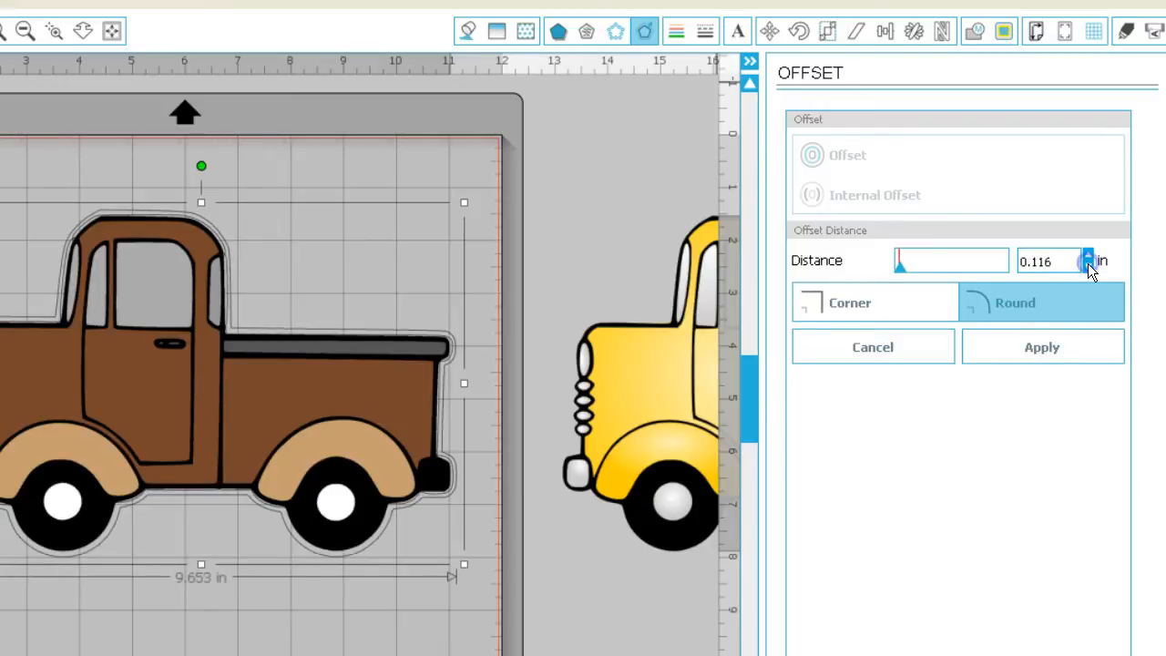
left_click(1087, 263)
left_click(1087, 263)
left_click(1088, 263)
left_click(1087, 263)
left_click(1087, 263)
left_click(1087, 263)
left_click(1087, 264)
left_click(1087, 264)
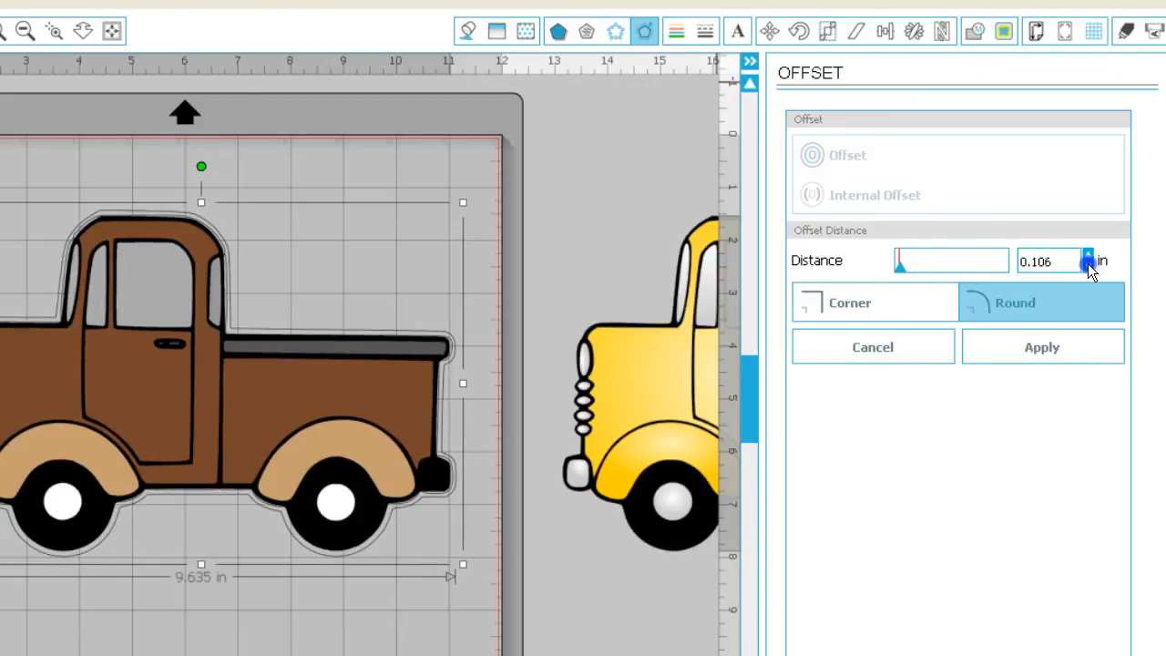
left_click(1087, 263)
left_click(1087, 263)
left_click(1088, 263)
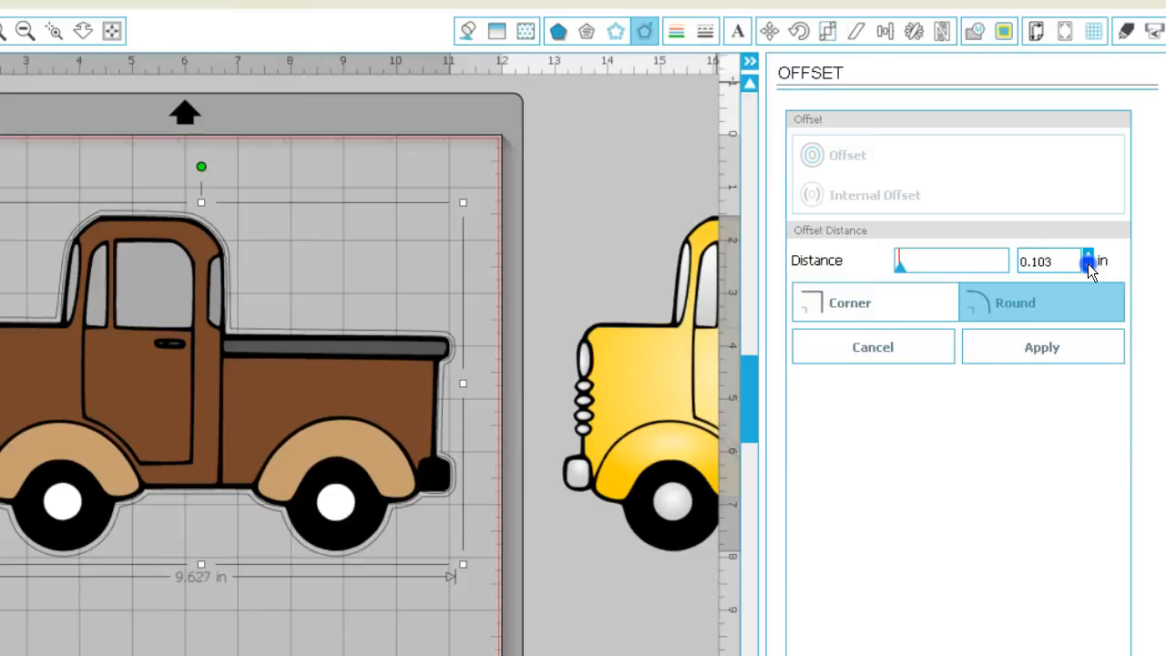
left_click(1087, 263)
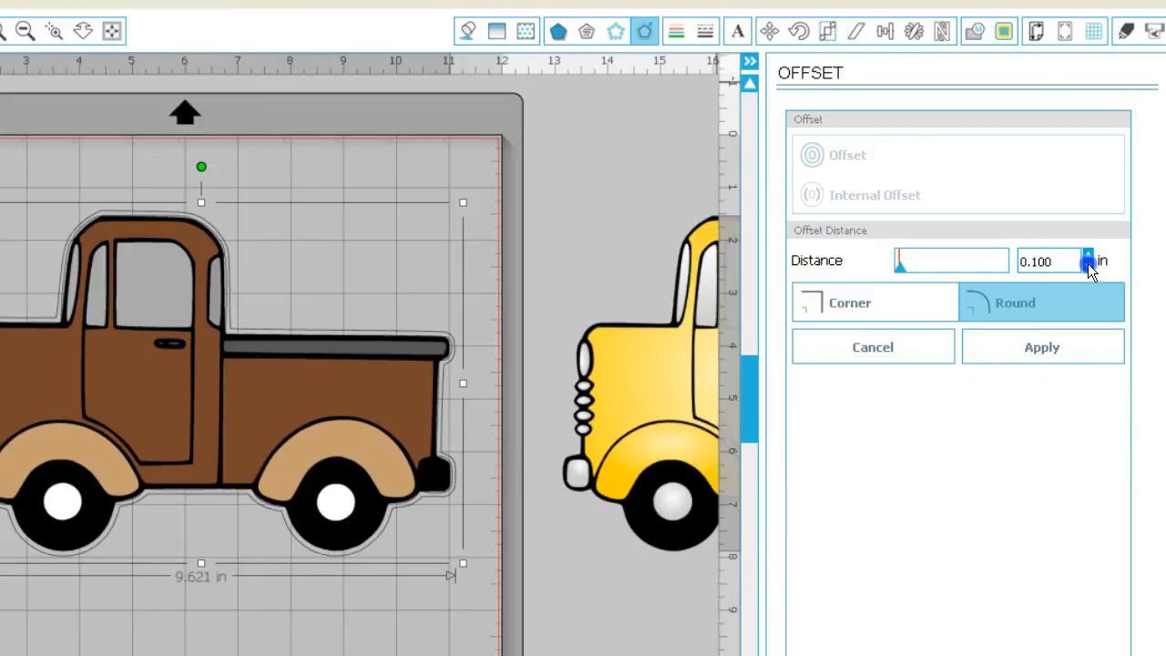
left_click(1087, 263)
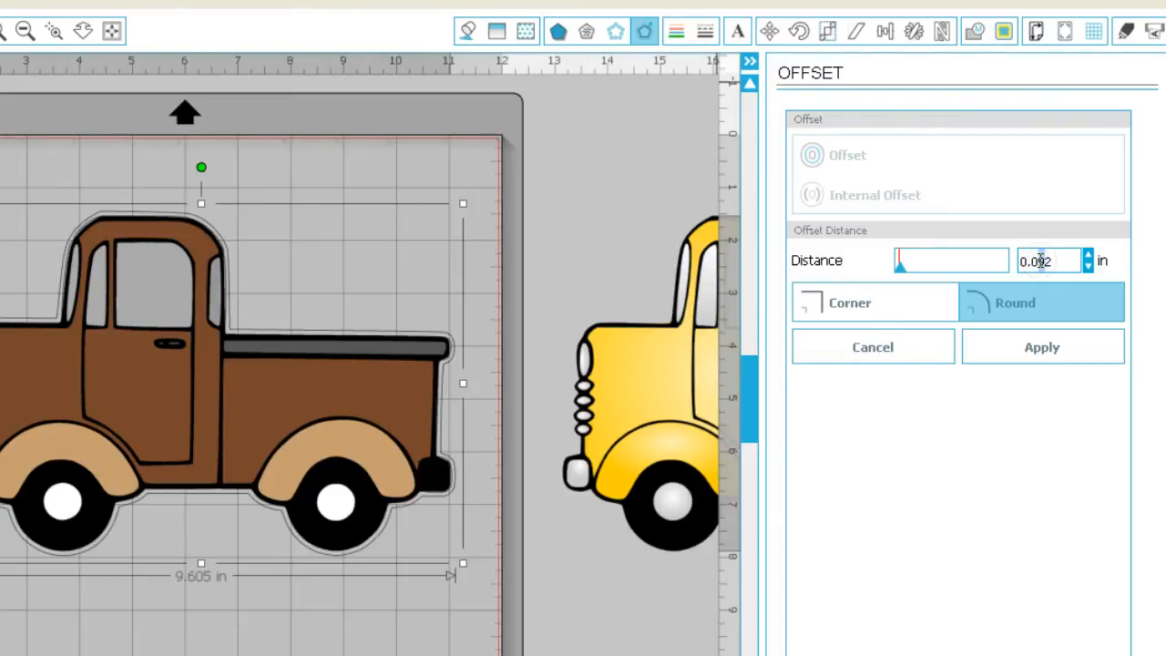
left_click(1149, 307)
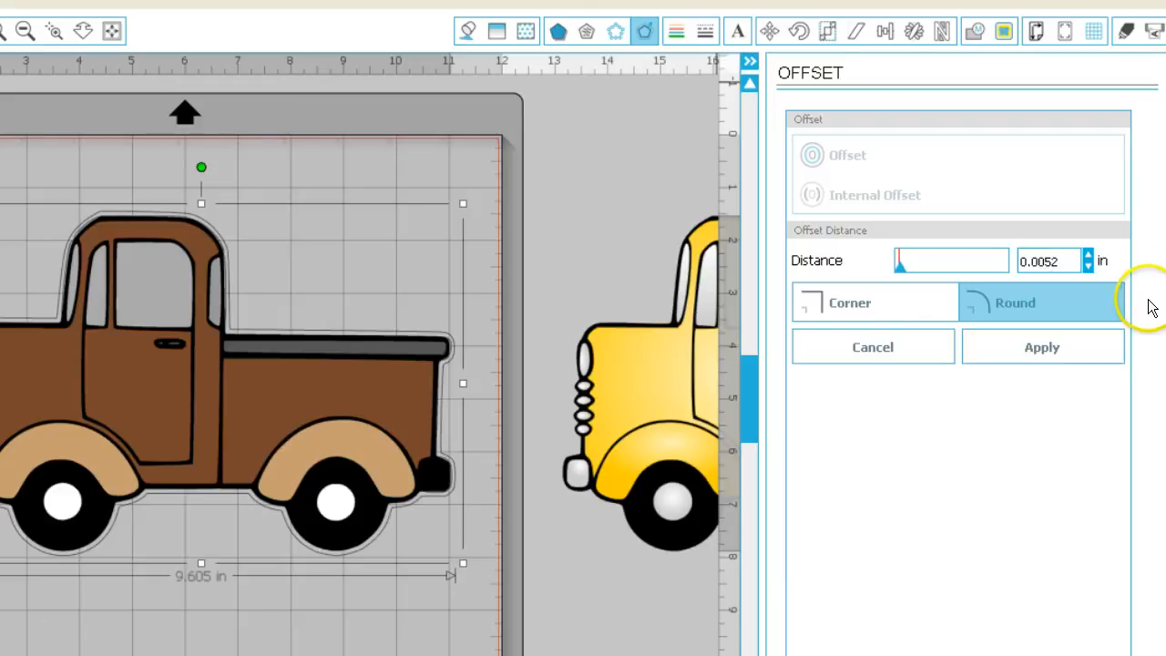
left_click(1045, 354)
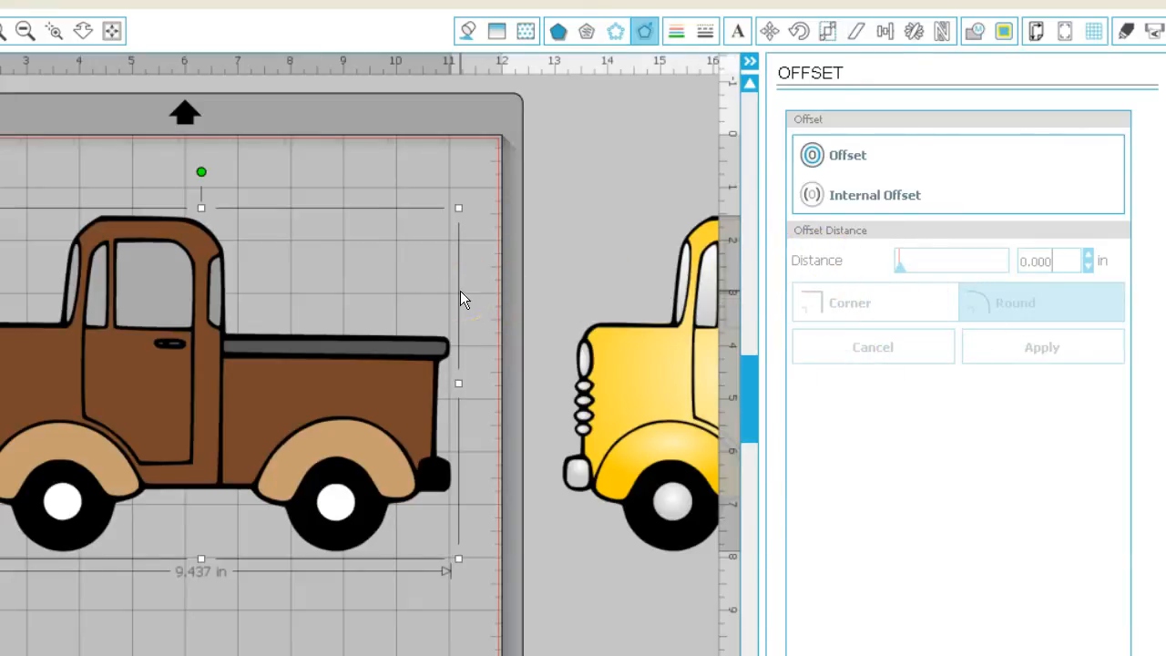
Replace the tiny offset with a rounded offset of about 0.09 in around the grouped truck
left_click(333, 344)
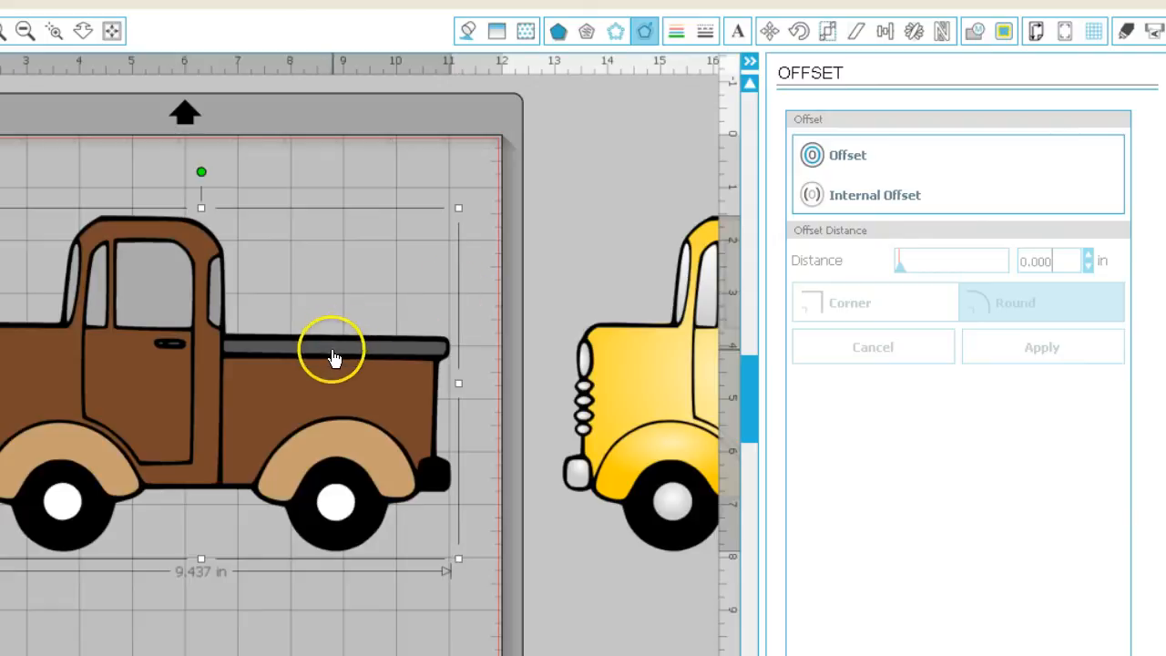
left_click(380, 237)
left_click_drag(457, 383, 458, 382)
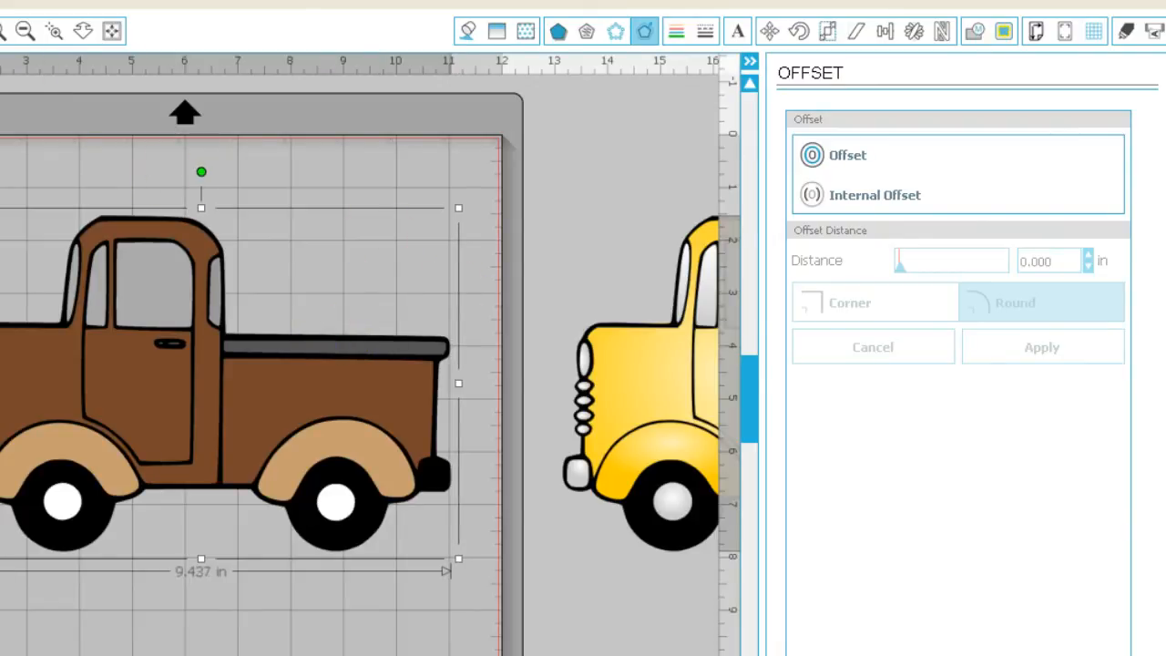
left_click(847, 156)
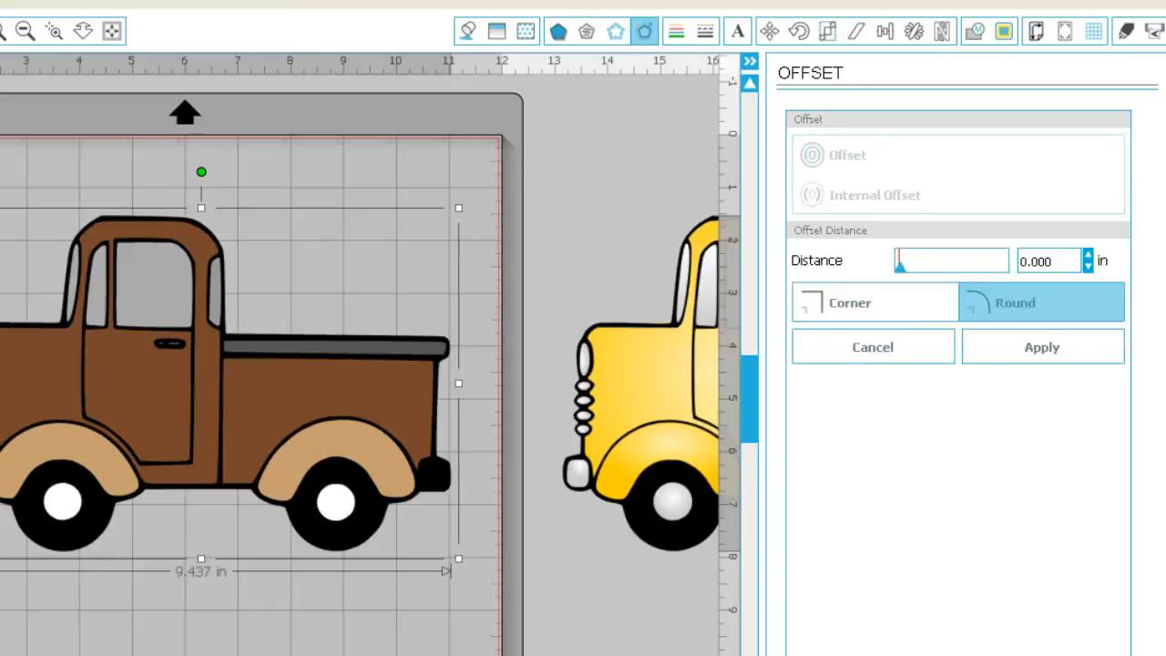
left_click_drag(457, 376, 461, 377)
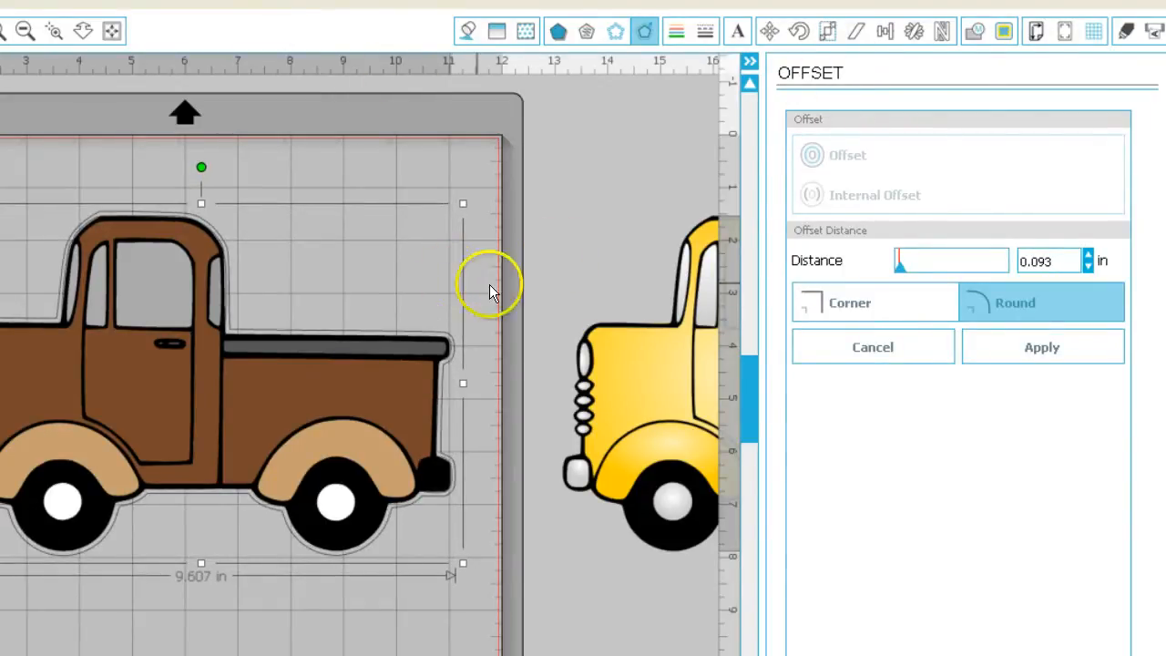
left_click(1011, 348)
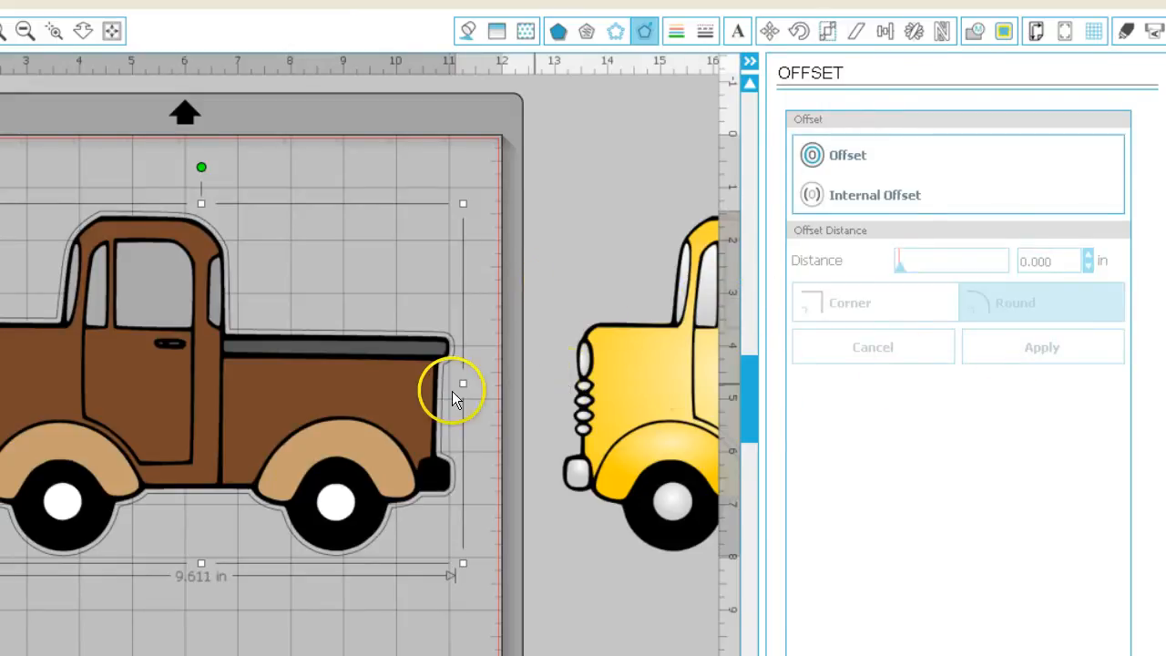
Set the cut style of the offset outline around the truck to Cut Edge
left_click(1124, 35)
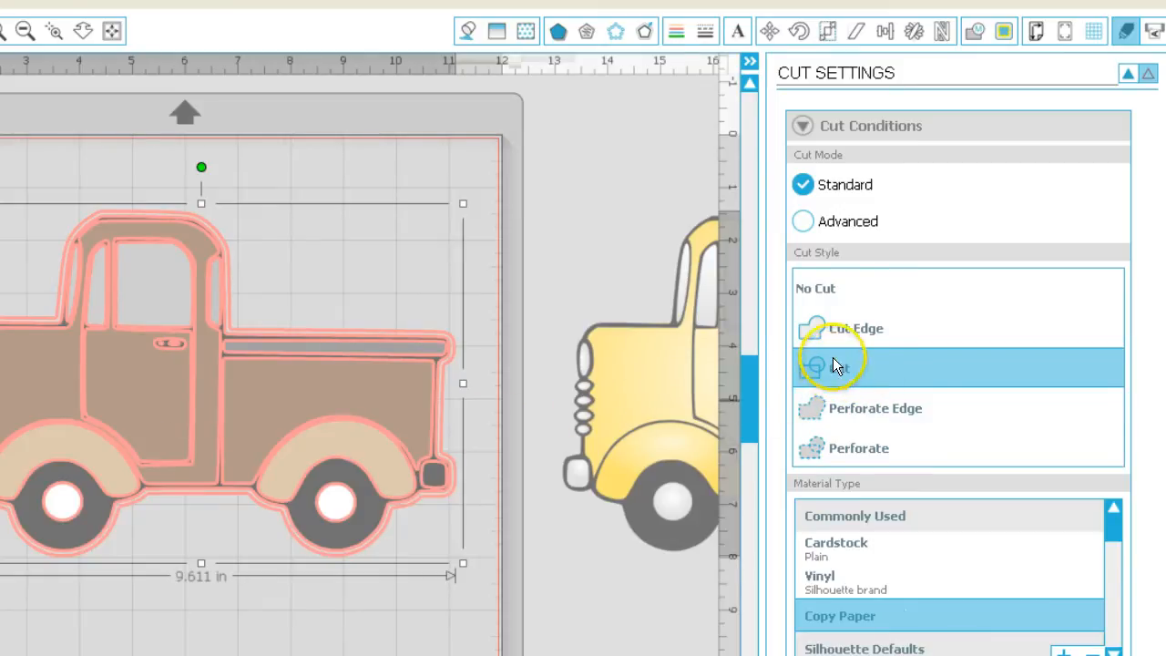
left_click(833, 328)
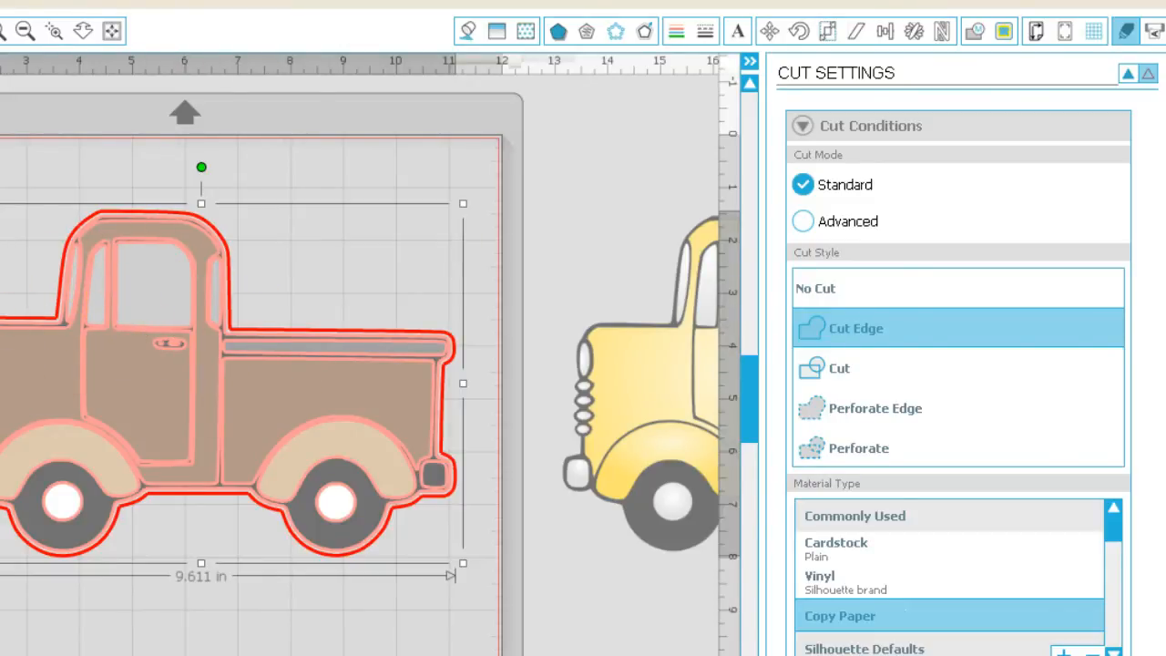
Ungroup the truck inside the offset outline and set all its pieces to No Cut
left_click(93, 413)
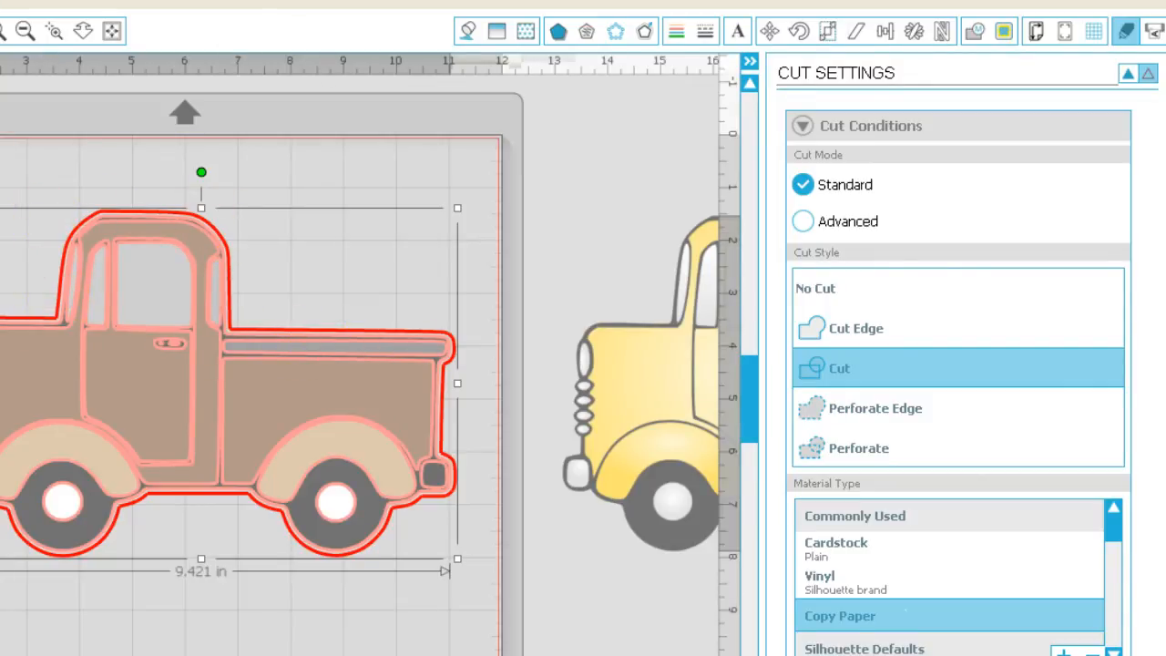
key("ctrl+shift+g")
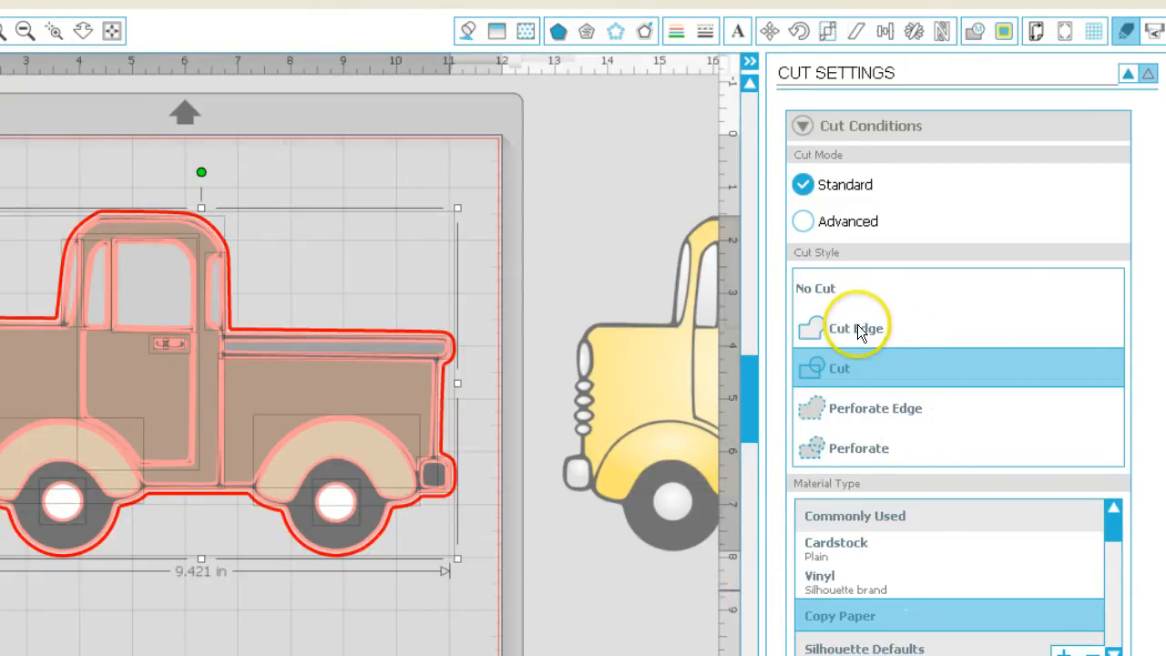
left_click(826, 284)
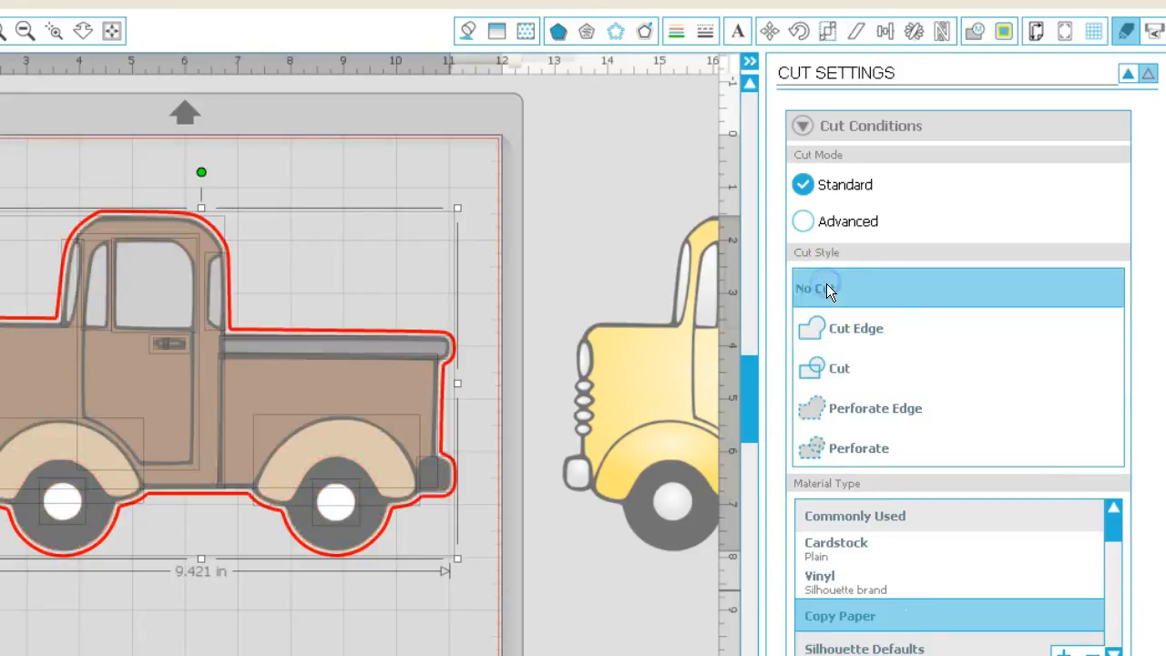